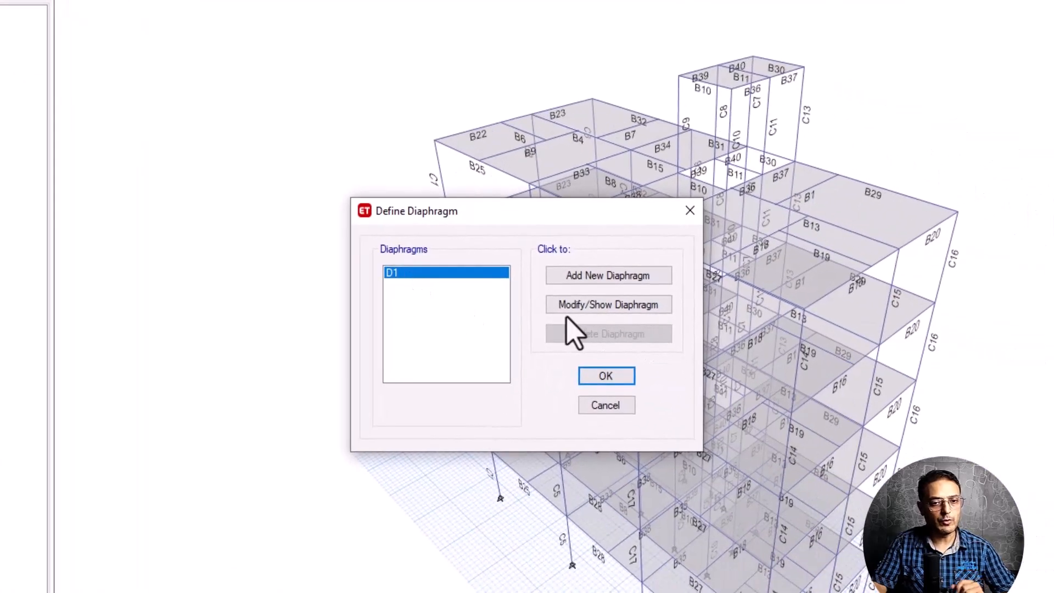
Step: Check that diaphragm D1 is defined as Rigid and accept its definition
click(581, 306)
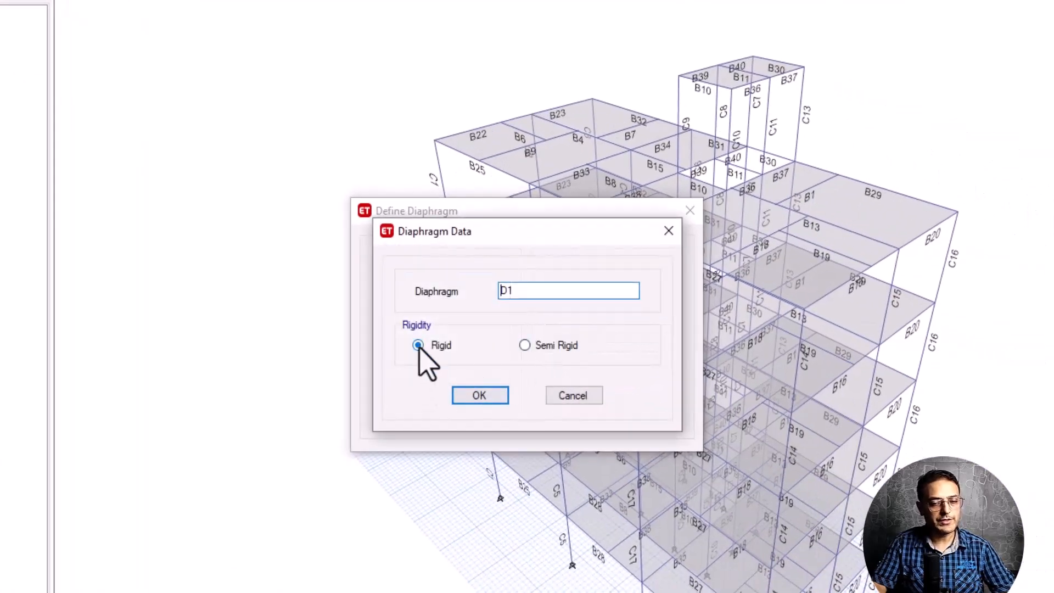
click(480, 398)
click(607, 375)
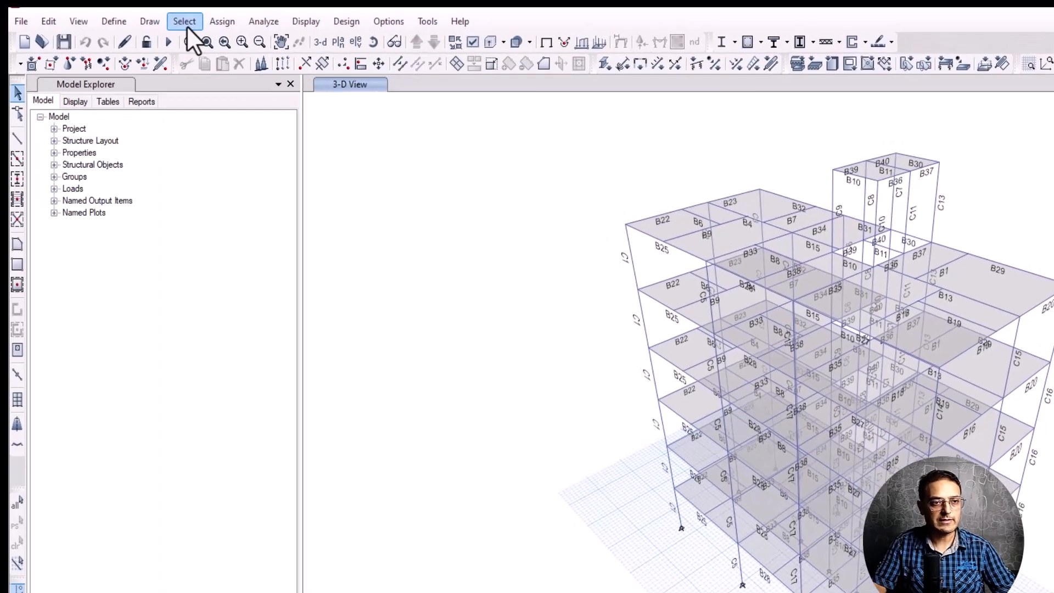
Step: Select all floor objects in the model by object type
click(184, 20)
mouse_move(209, 42)
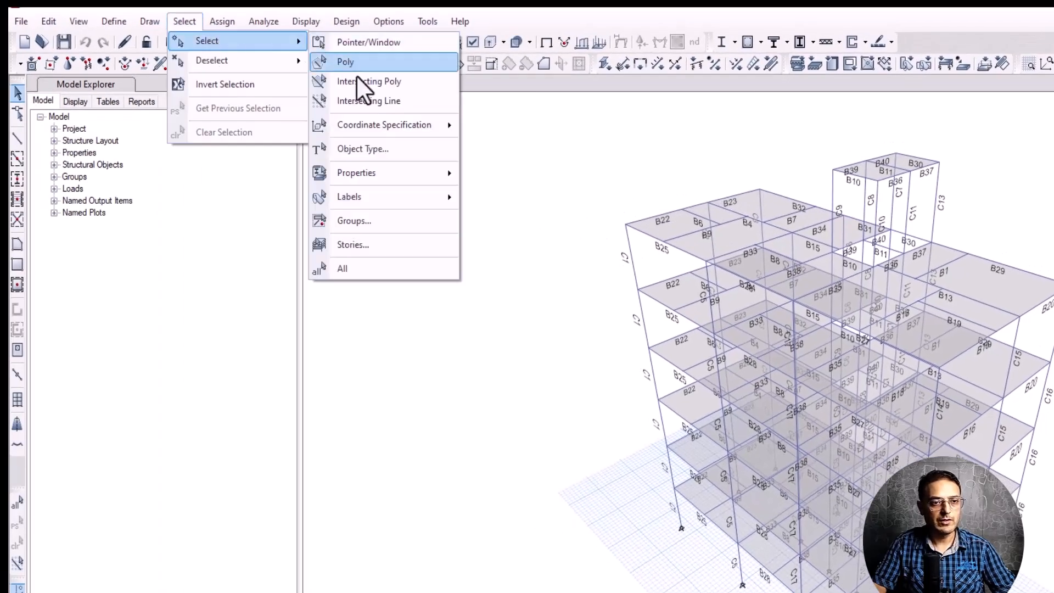
click(375, 147)
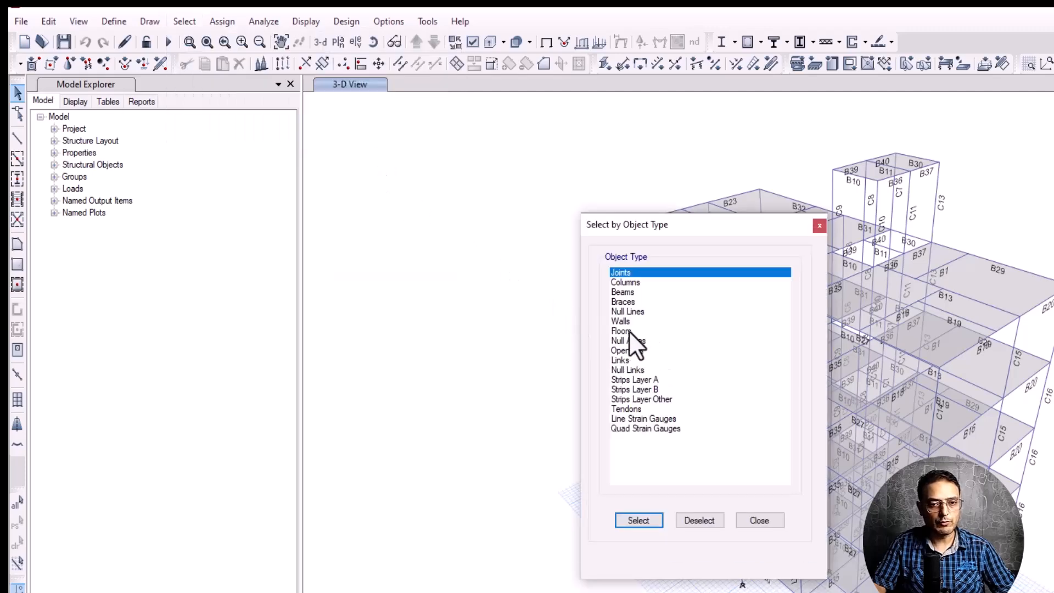
click(627, 331)
click(637, 520)
click(759, 520)
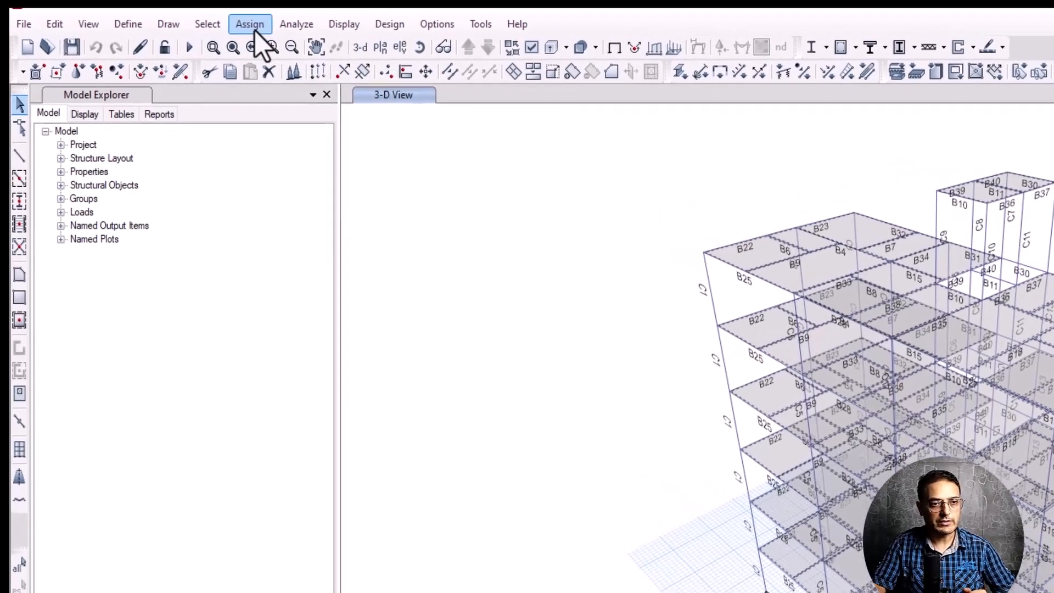
Step: Assign diaphragm D1 to the selected floor shells
click(254, 30)
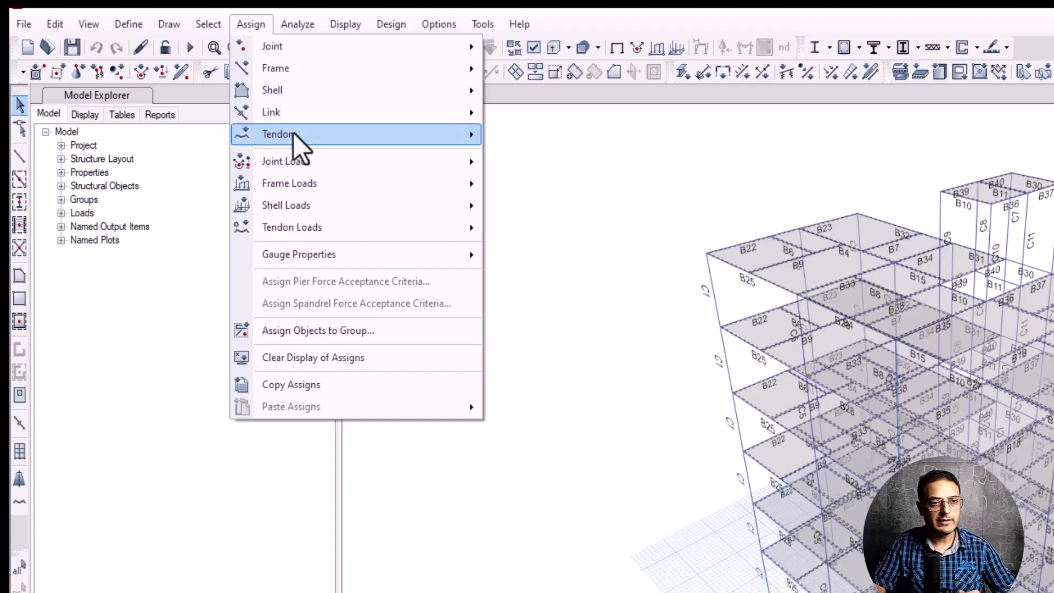
mouse_move(314, 89)
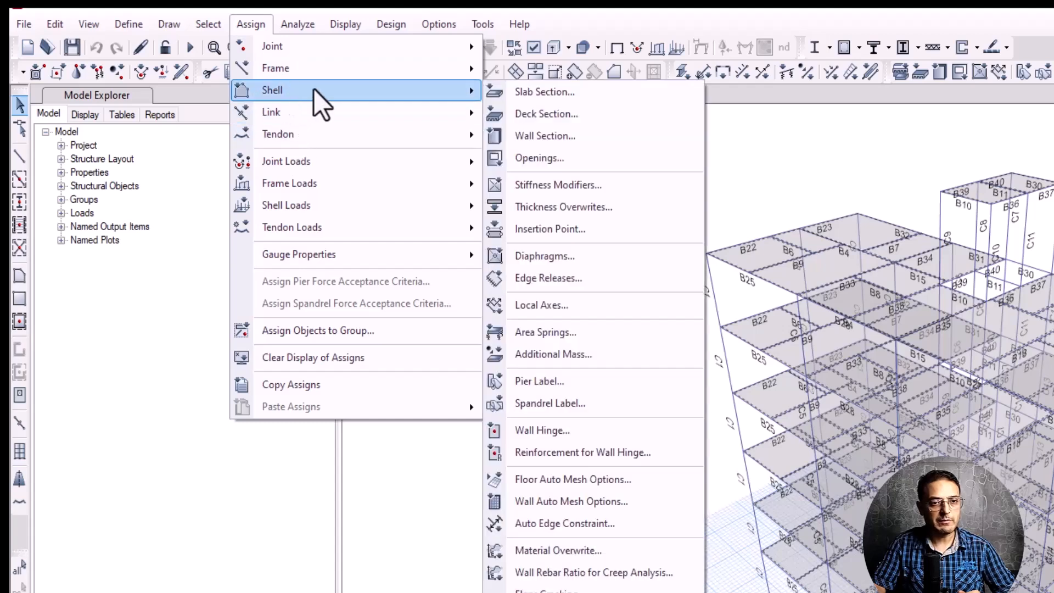
click(542, 261)
click(701, 318)
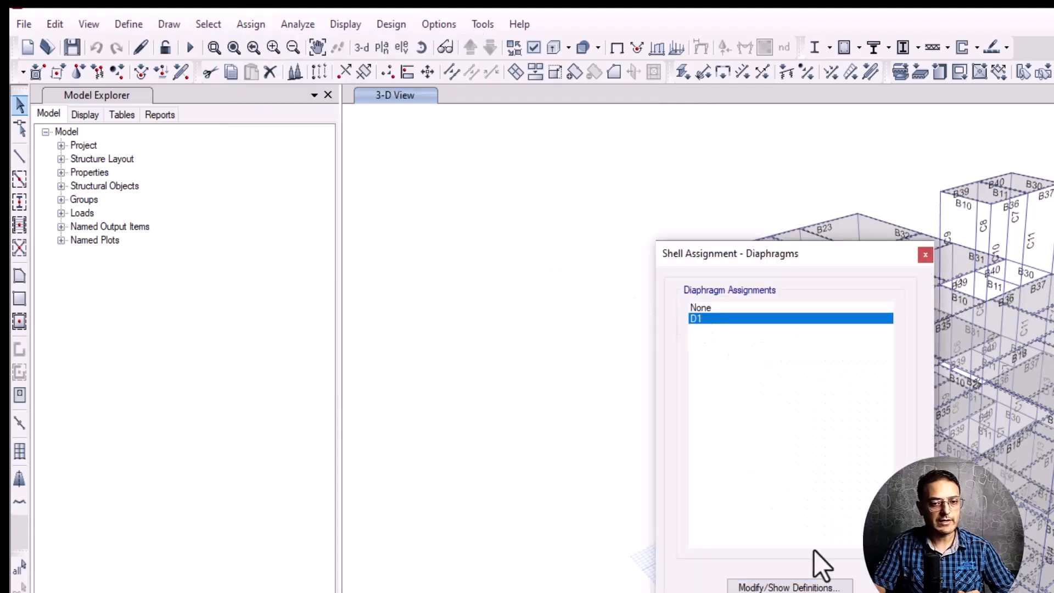
click(724, 592)
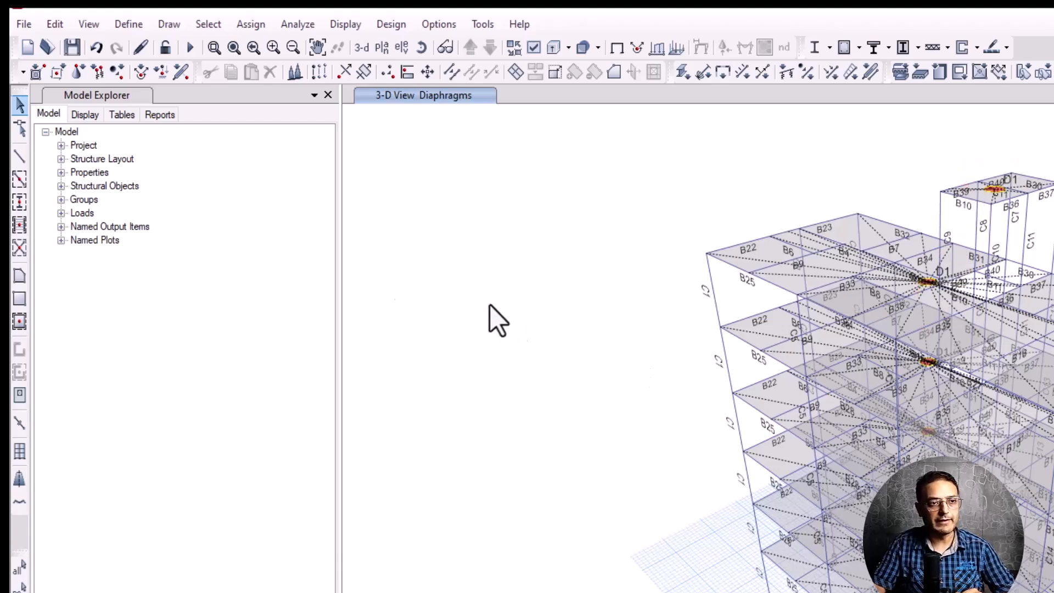
Step: Add a load pattern named EQX of type Seismic with IS 1893:2016 as its auto lateral load
click(128, 25)
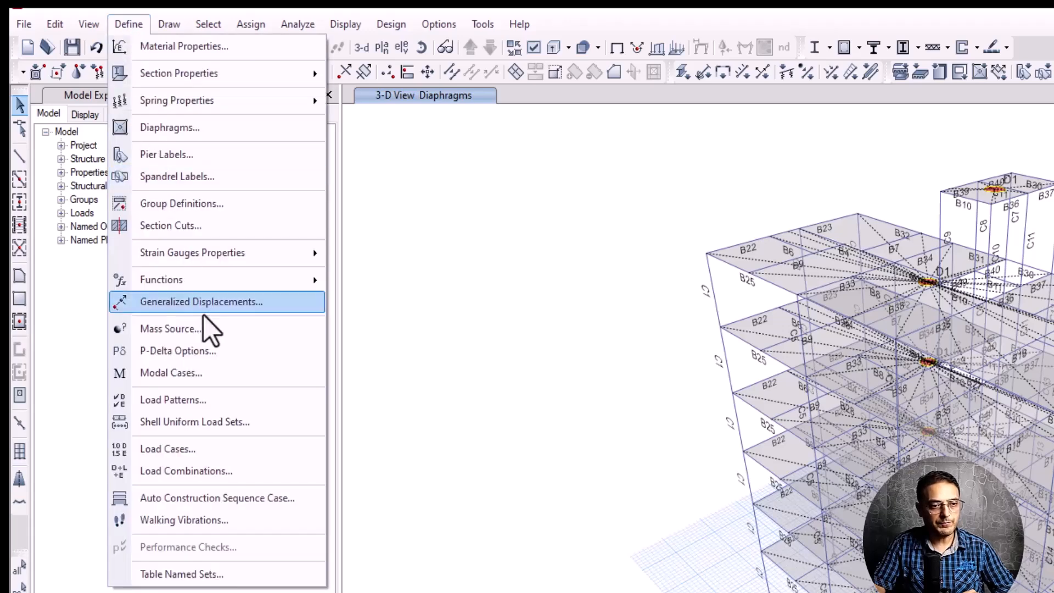
click(214, 398)
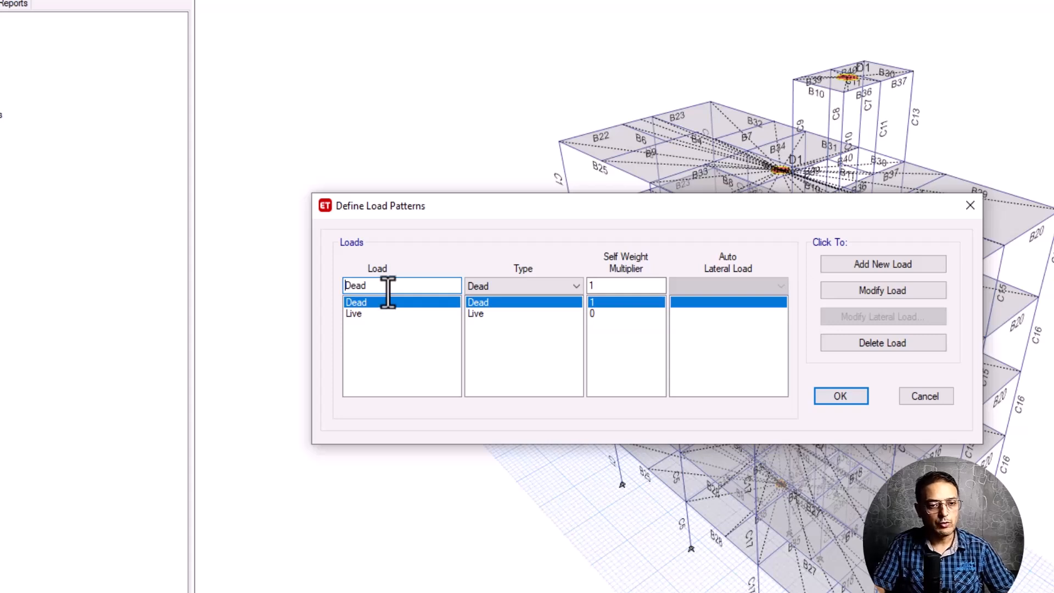
drag(386, 290, 328, 294)
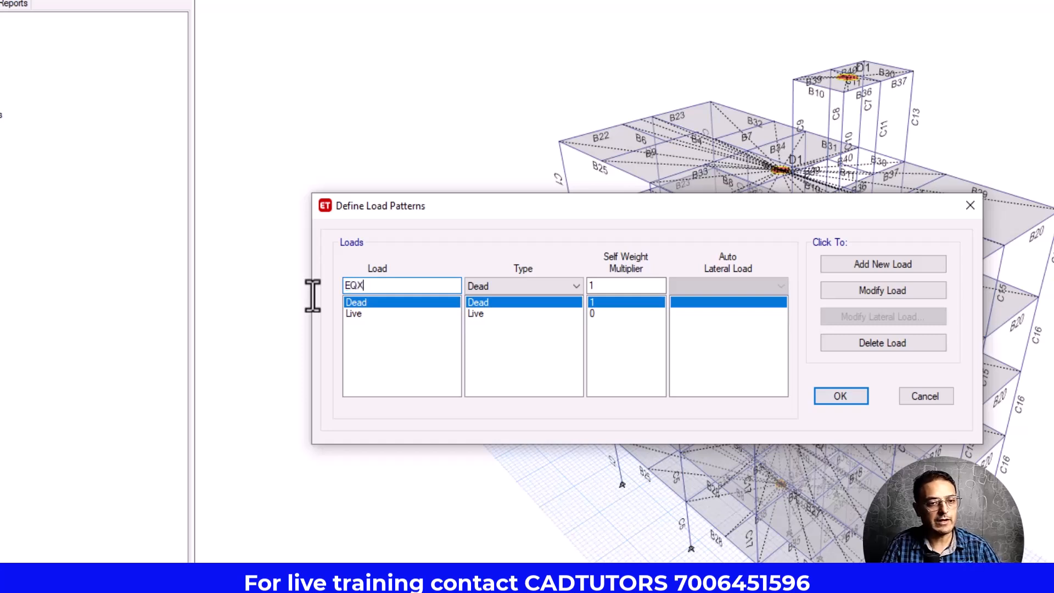
click(525, 288)
click(500, 367)
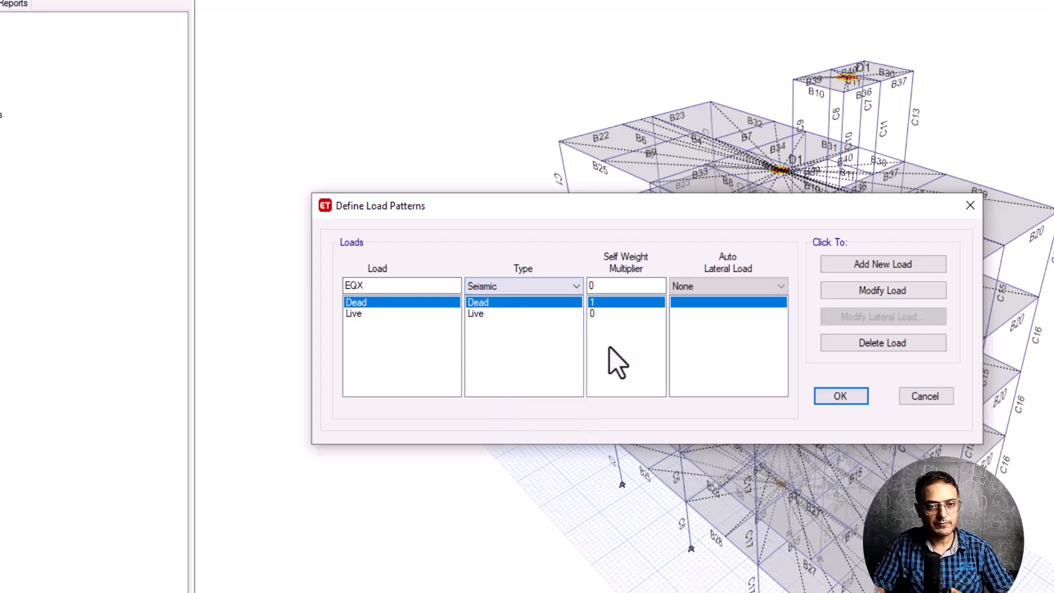
click(745, 290)
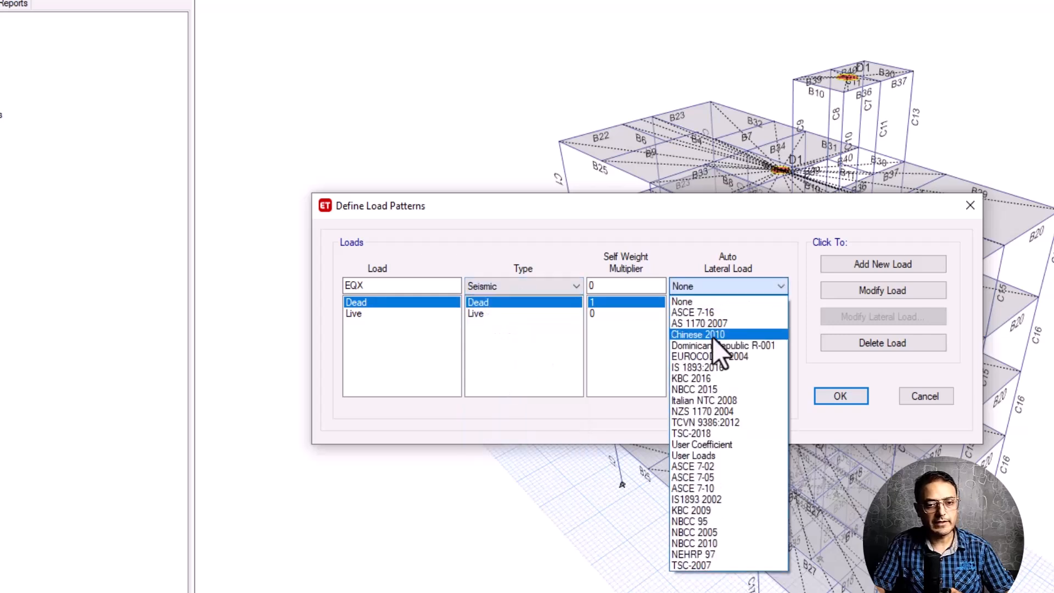
click(711, 367)
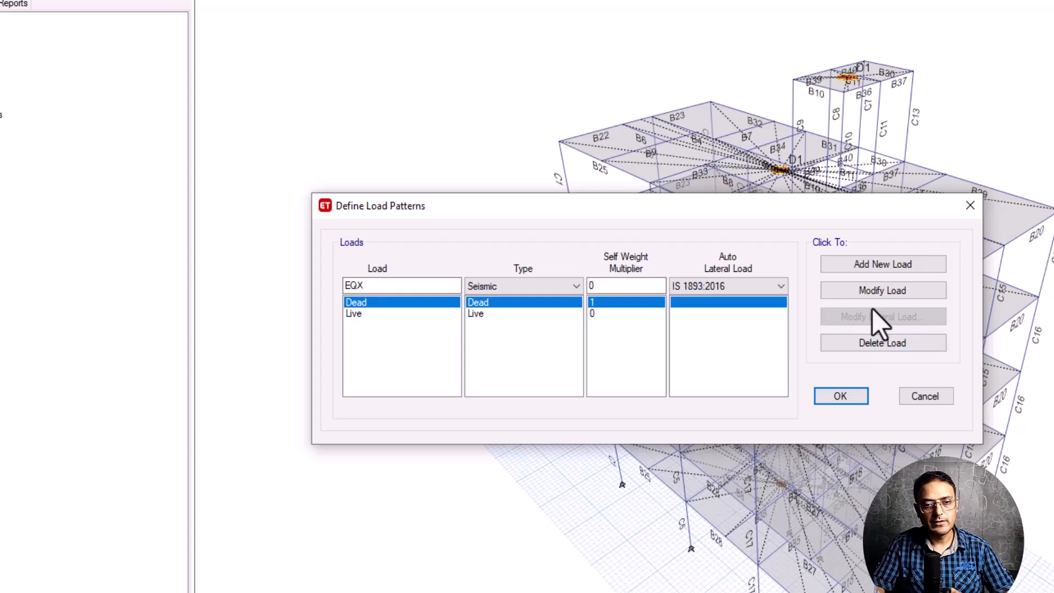
click(875, 265)
Step: Add a second Seismic load pattern named EQY with the IS 1893:2016 auto lateral load
click(384, 286)
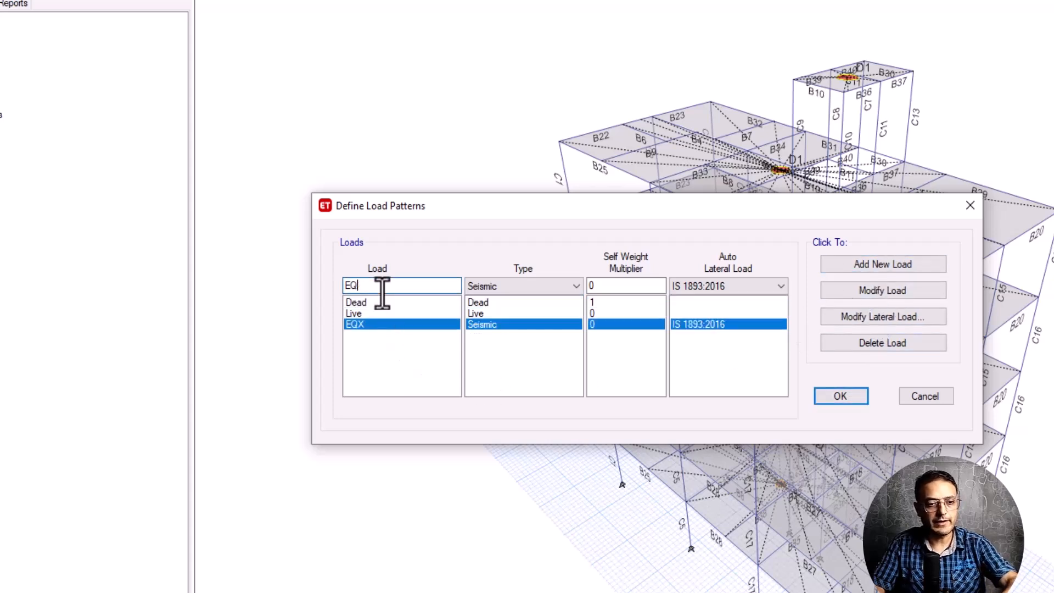
text(Y)
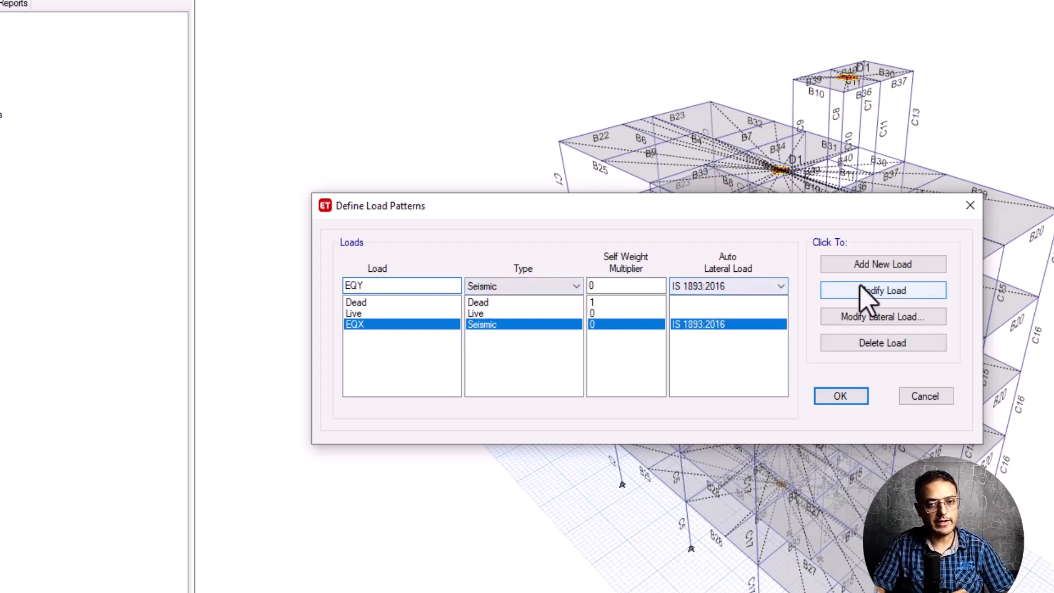
click(871, 267)
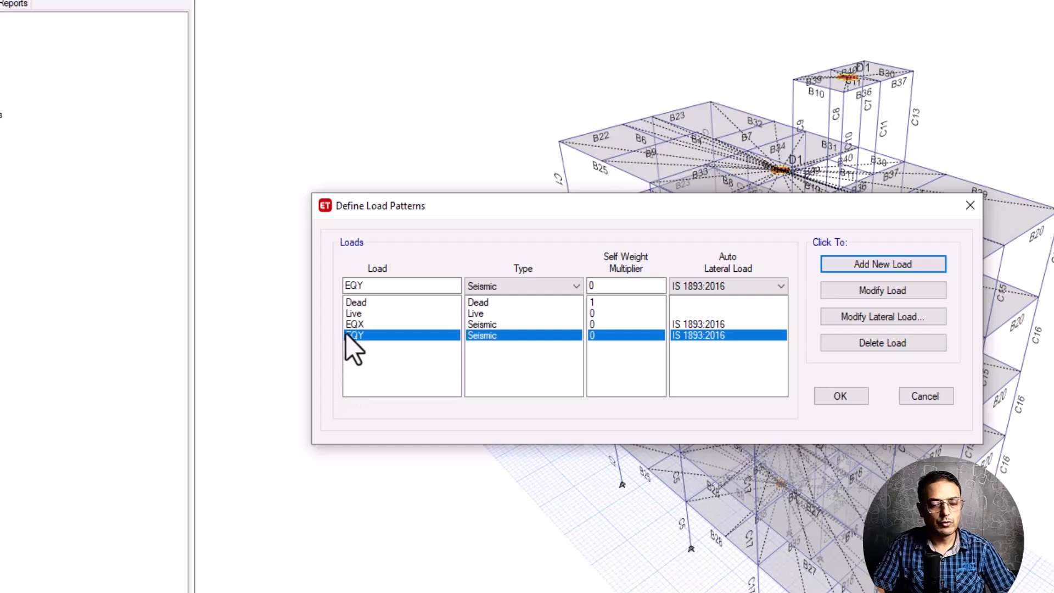
Step: Restrict the EQX lateral load to X Dir only, turning off all Y directions and every eccentricity option
click(361, 325)
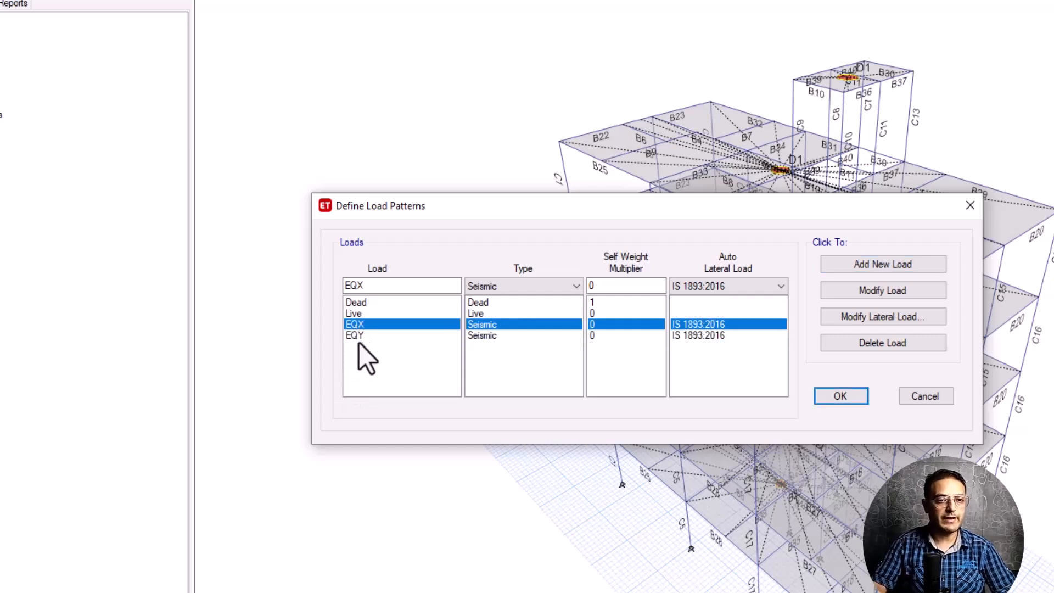
click(350, 335)
click(355, 325)
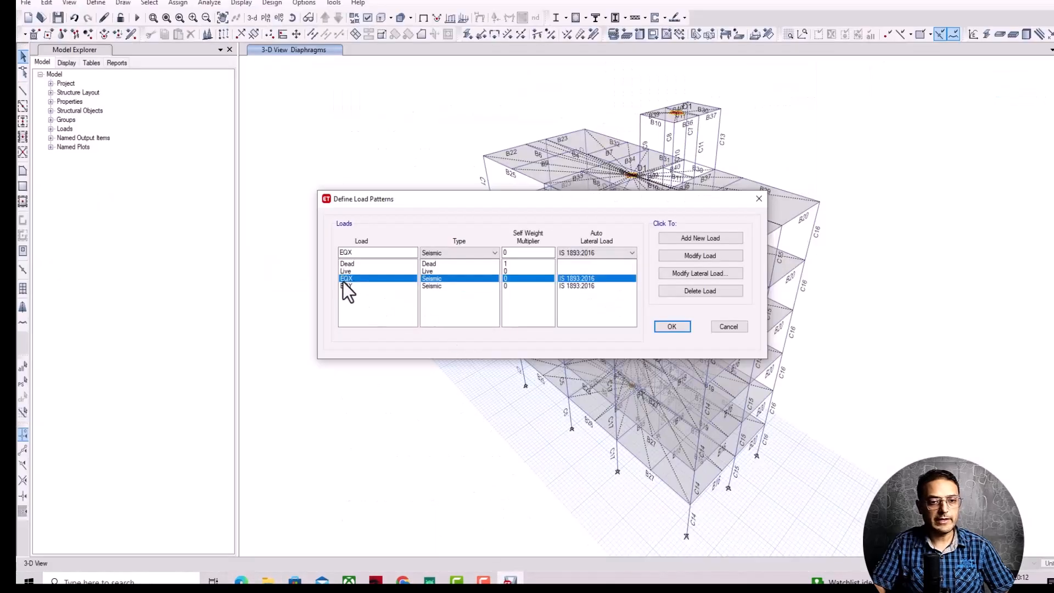
click(700, 273)
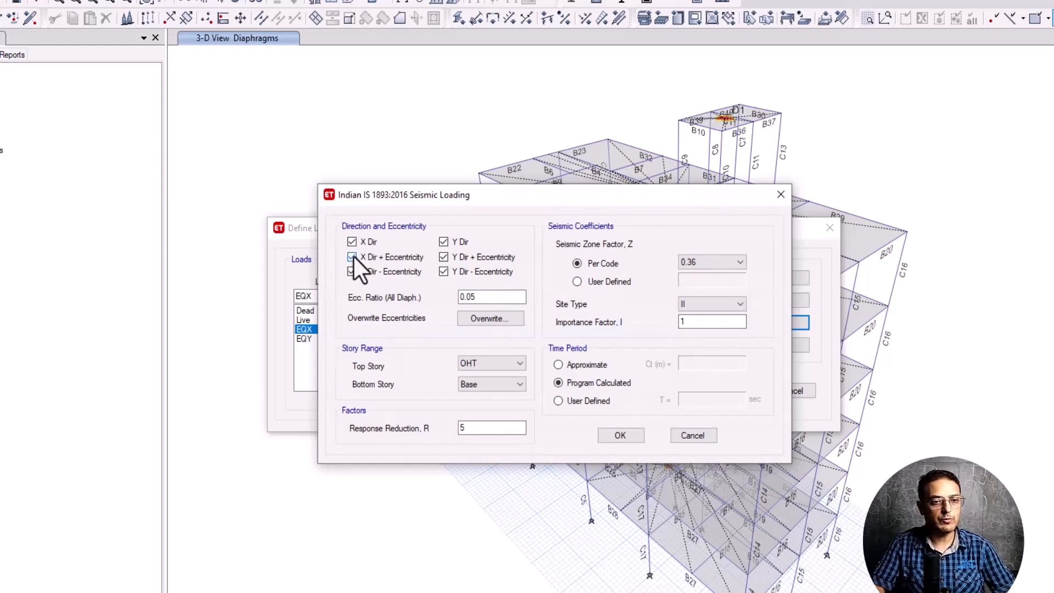
click(444, 271)
click(443, 257)
click(444, 242)
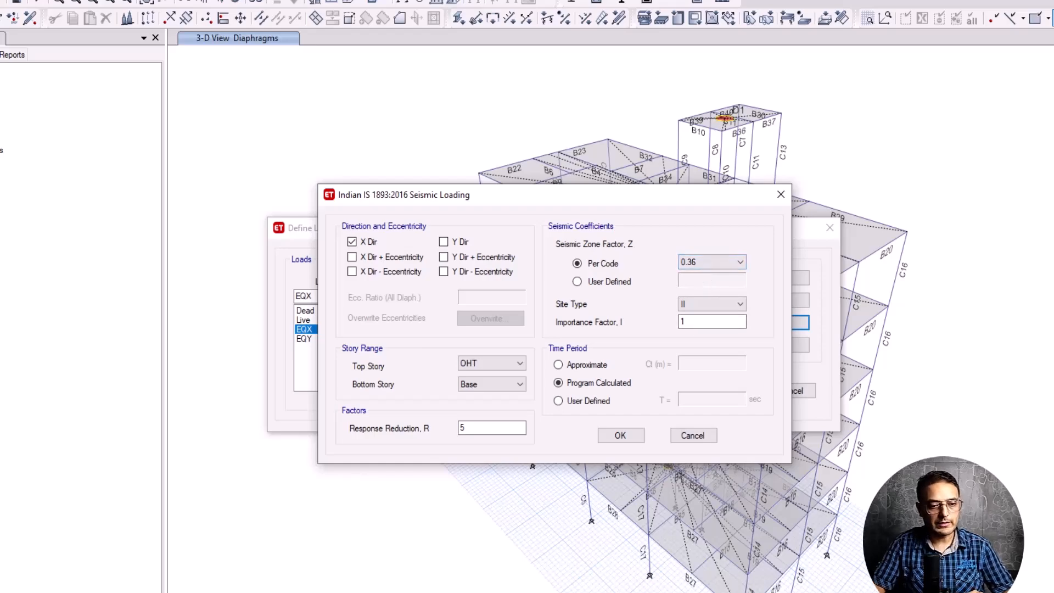
Step: Switch to the IS 1893 (Part 1) : 2016 PDF in Microsoft Edge and examine Annex E's list of towns and zone factors
key(alt+Tab)
scroll(669, 377, down, 10)
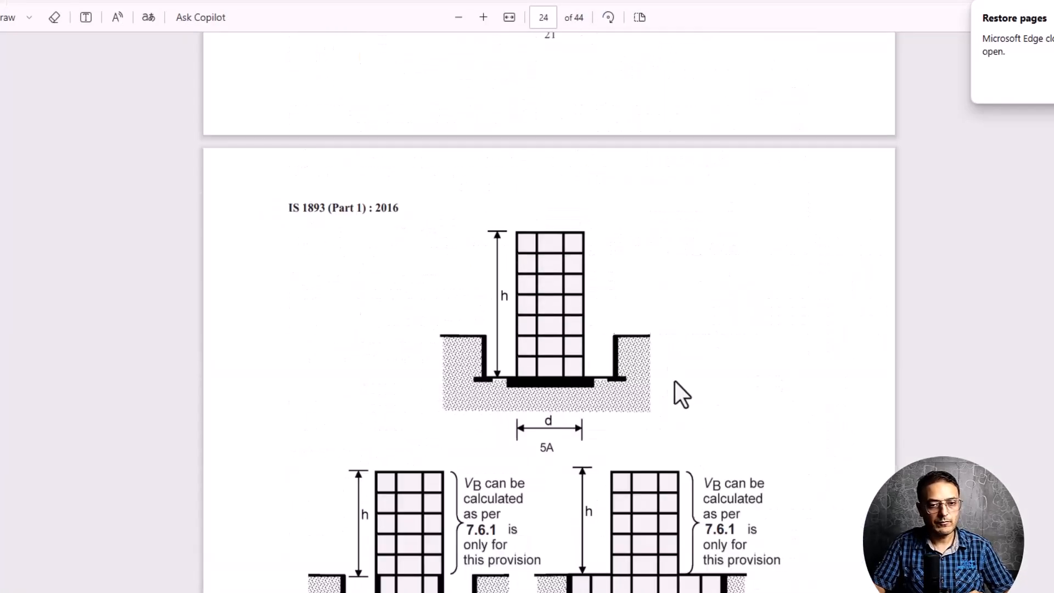
scroll(674, 380, down, 5)
scroll(674, 380, down, 20)
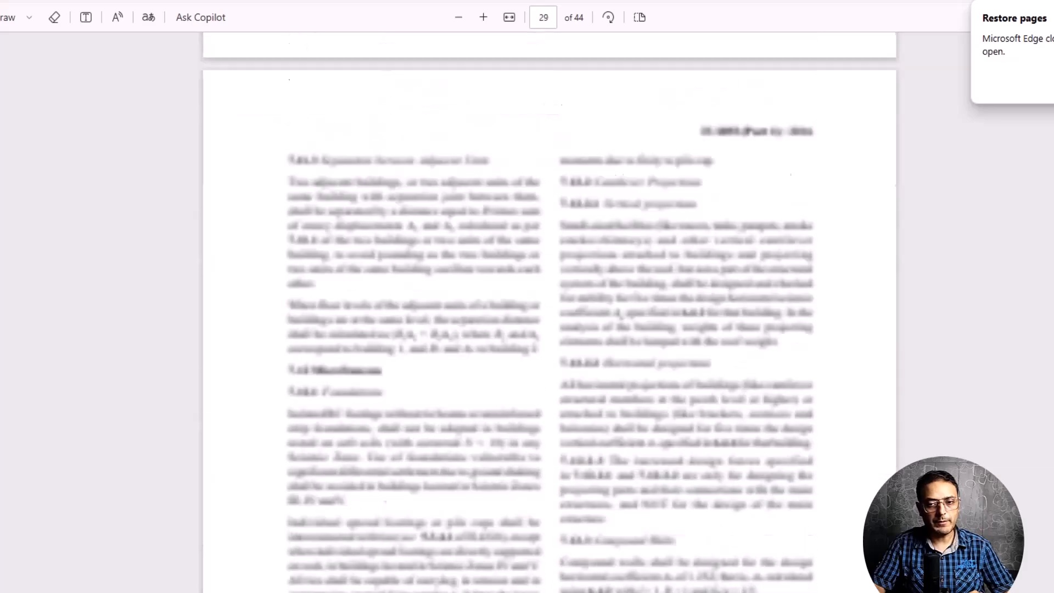
scroll(549, 313, down, 20)
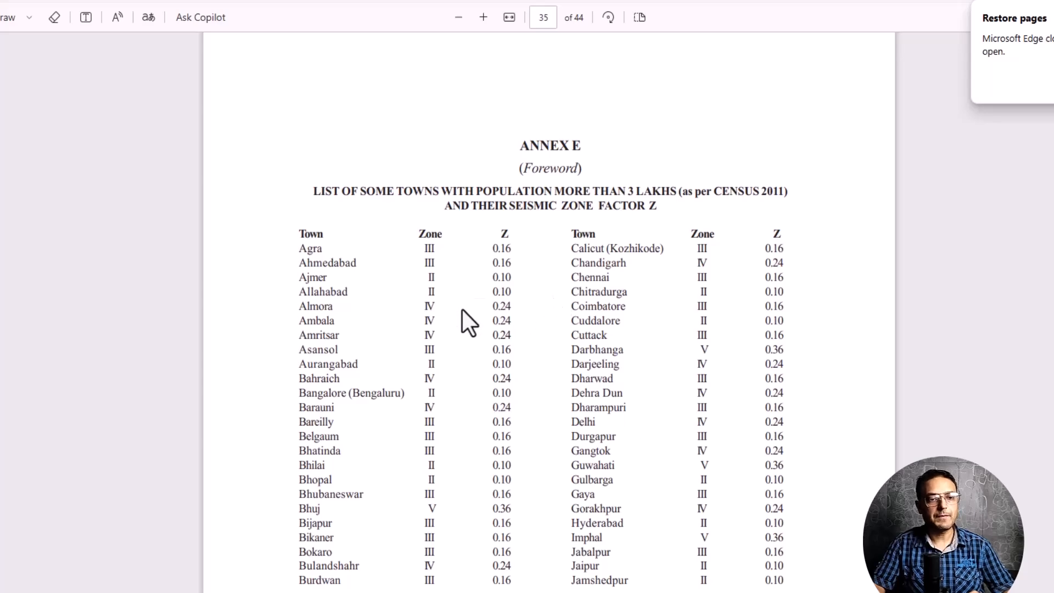
scroll(462, 311, down, 8)
scroll(462, 310, up, 6)
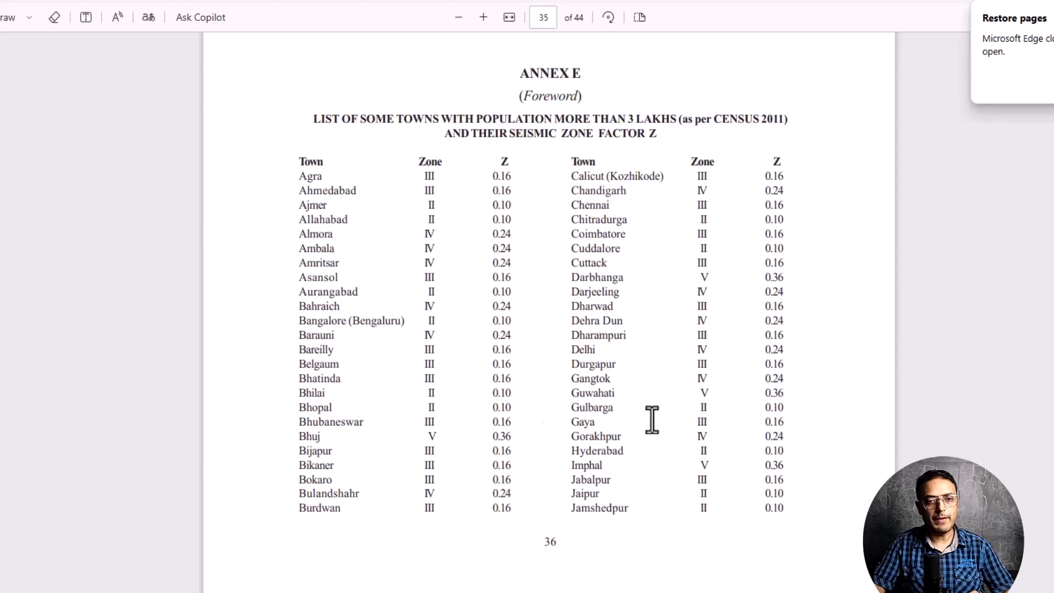
Step: Find the seismic zones map of India in the IS 1893 code and examine its zones and legend
scroll(520, 384, up, 10)
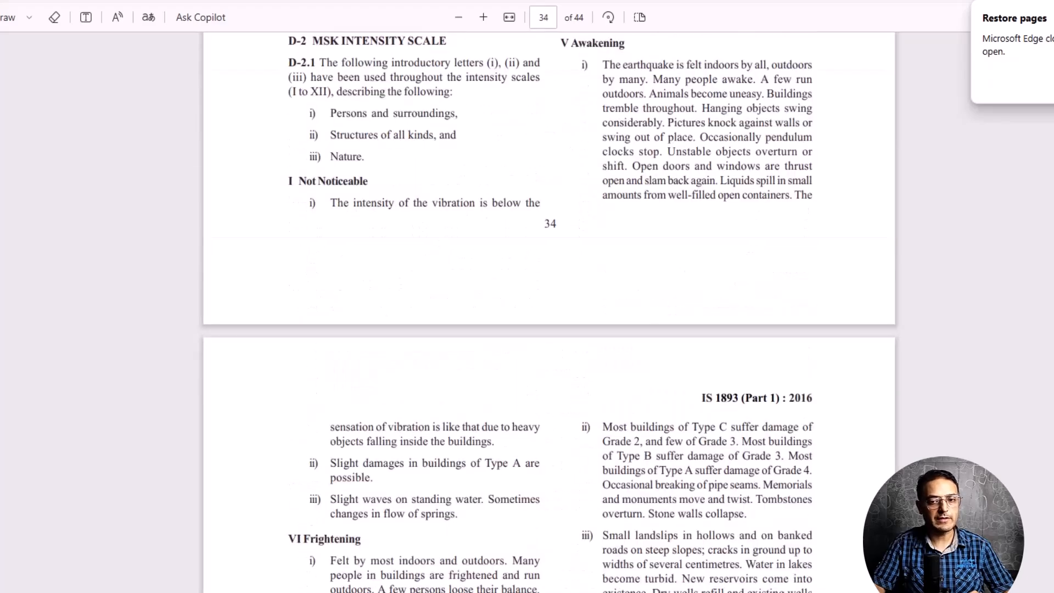
scroll(549, 311, up, 20)
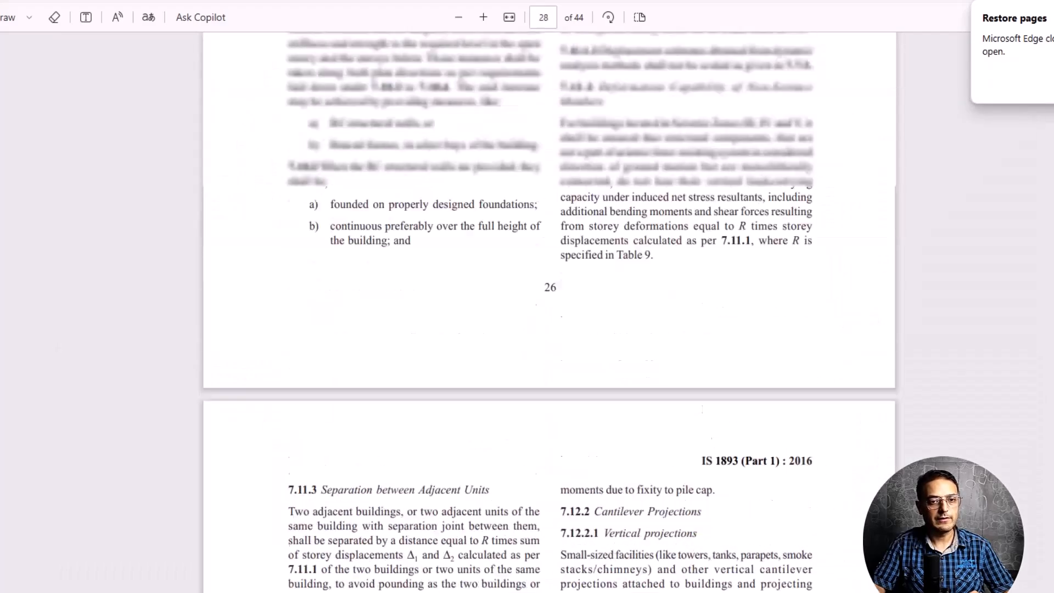
scroll(838, 347, up, 20)
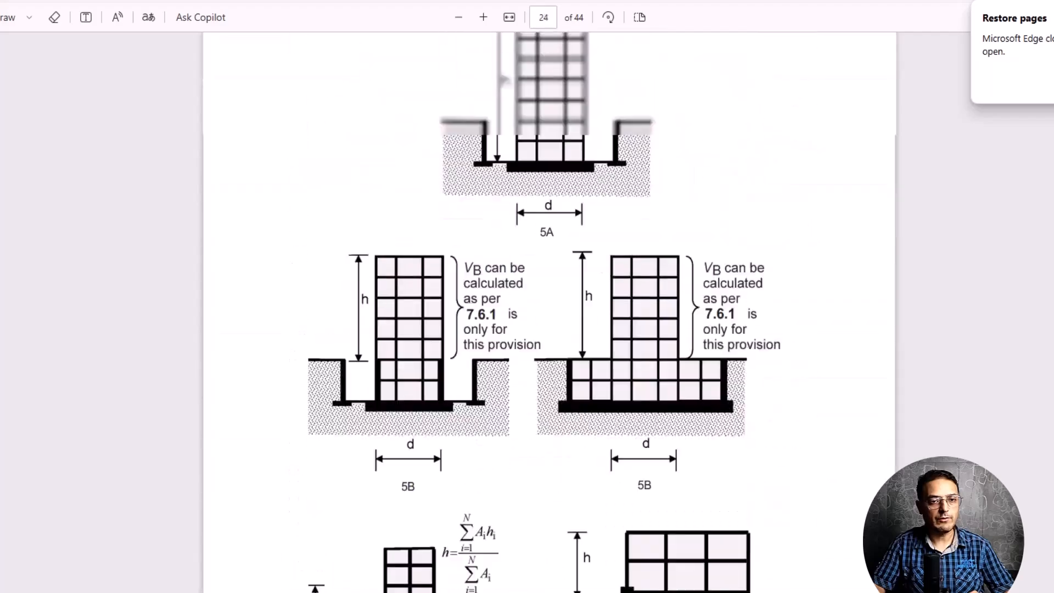
scroll(839, 347, up, 18)
scroll(838, 350, down, 8)
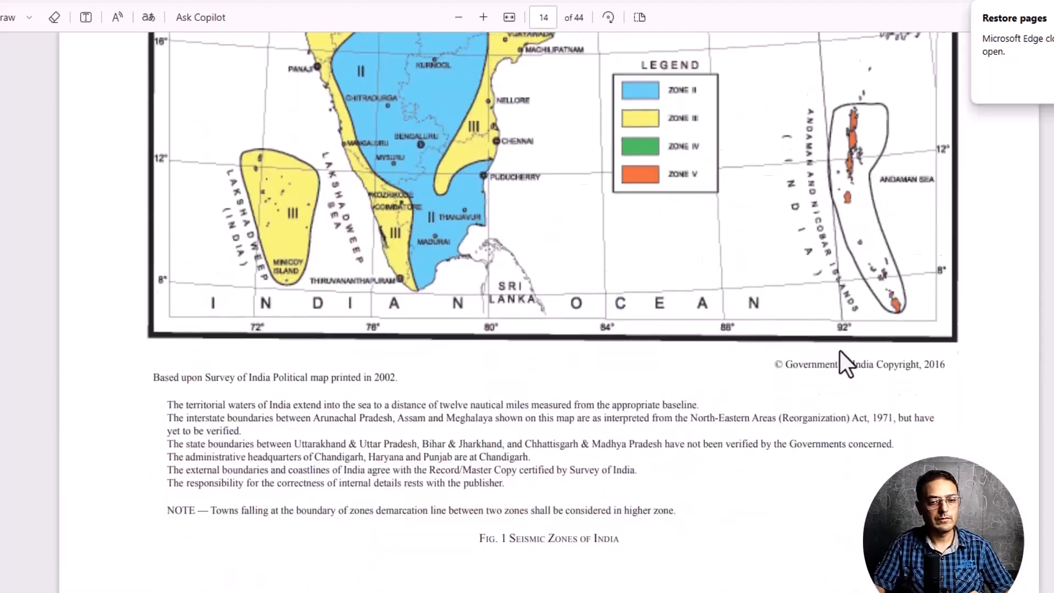
scroll(838, 350, up, 6)
scroll(839, 350, up, 3)
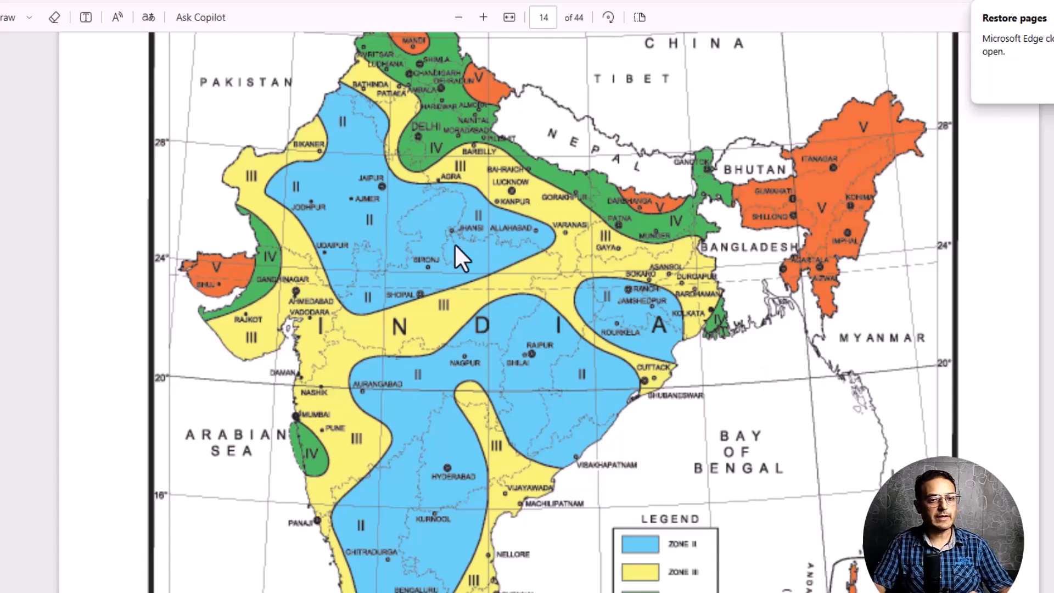
scroll(515, 332, up, 2)
scroll(518, 335, up, 2)
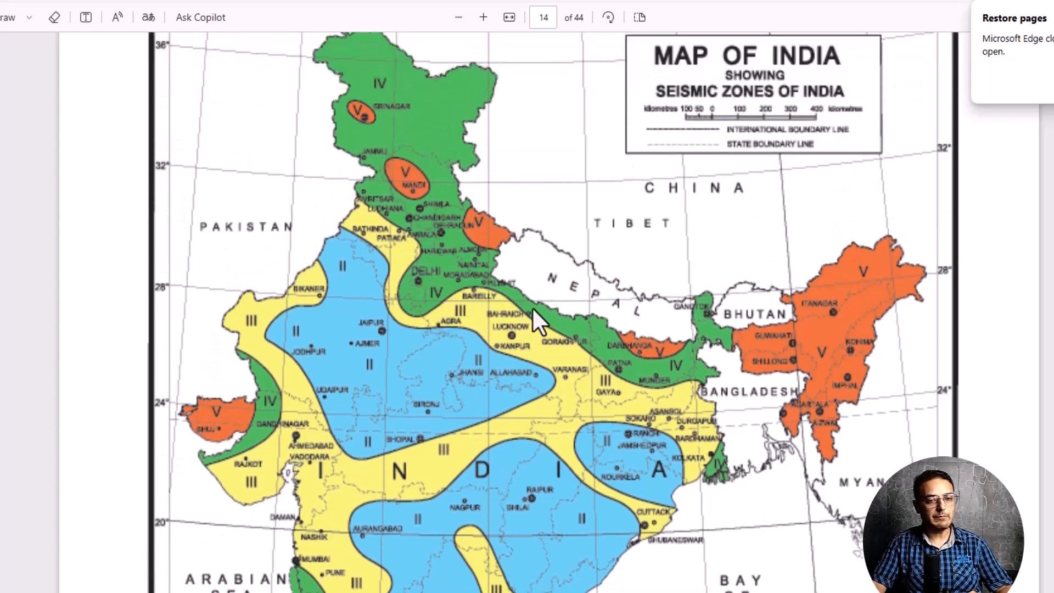
scroll(538, 304, down, 5)
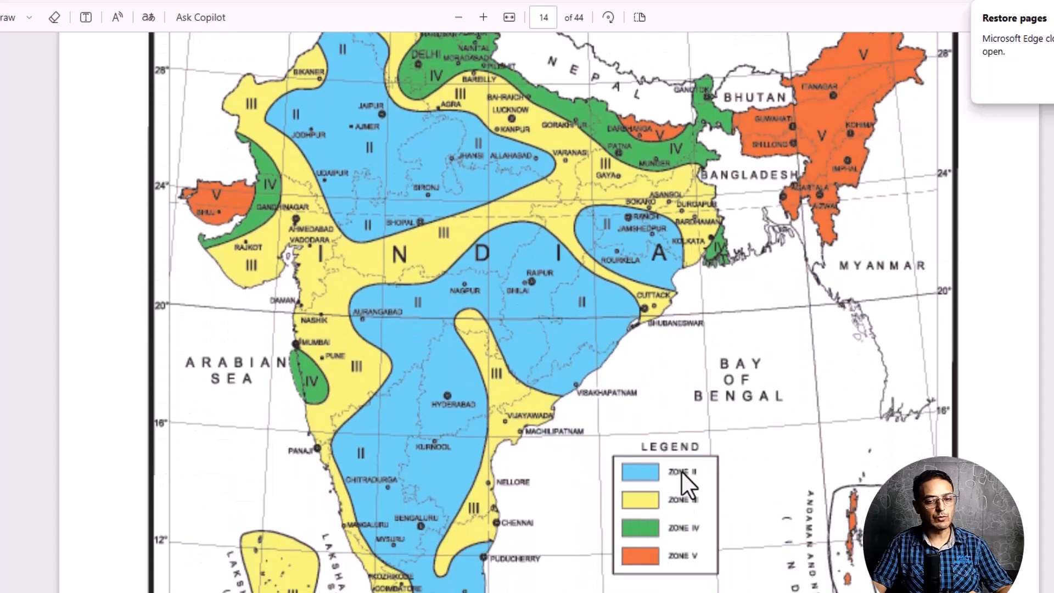
scroll(448, 364, up, 5)
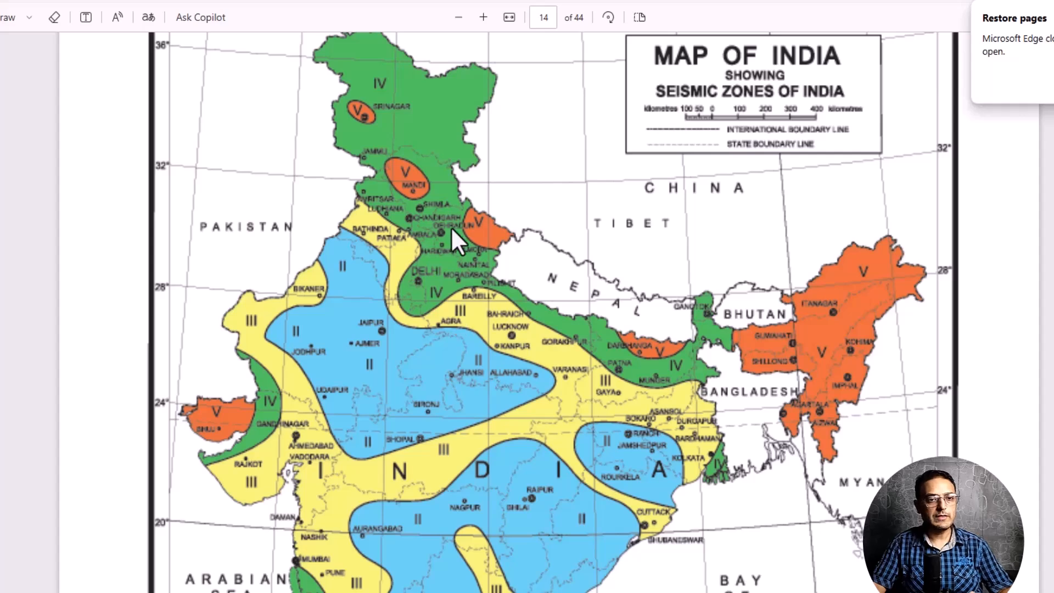
scroll(693, 506, down, 3)
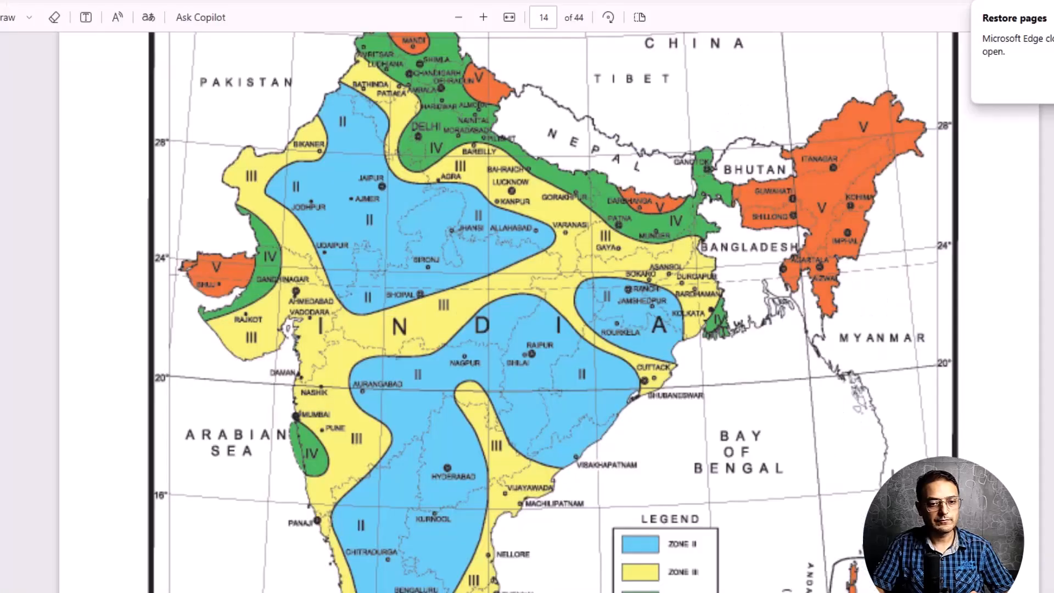
Step: Check the seismic zone map in the code, return to ETABS, and set EQX's per-code seismic zone factor to 0.24
scroll(598, 380, down, 8)
ctrl+scroll(600, 380, up, 3)
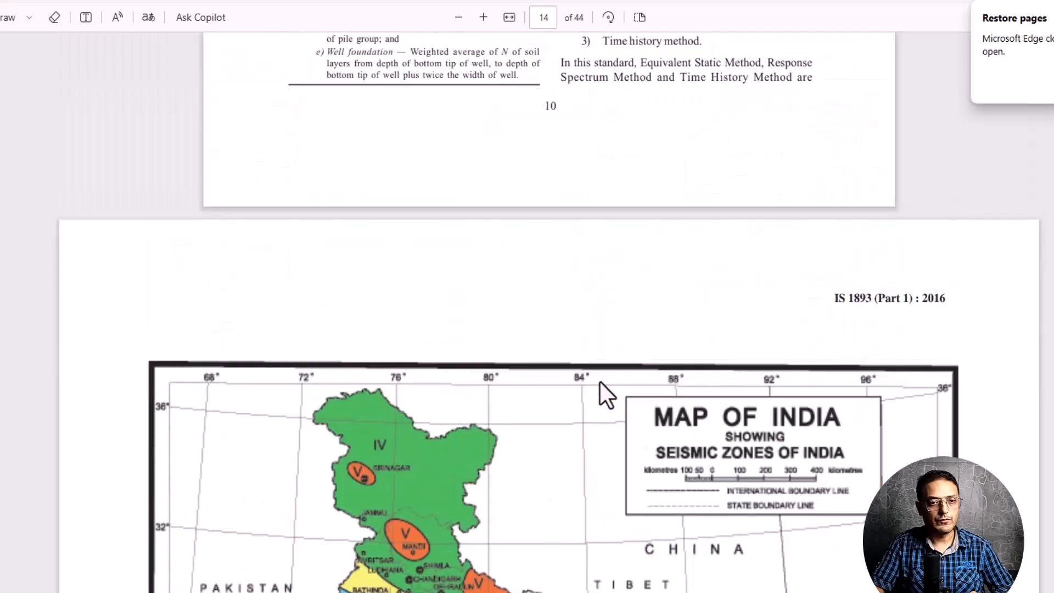
scroll(600, 381, up, 6)
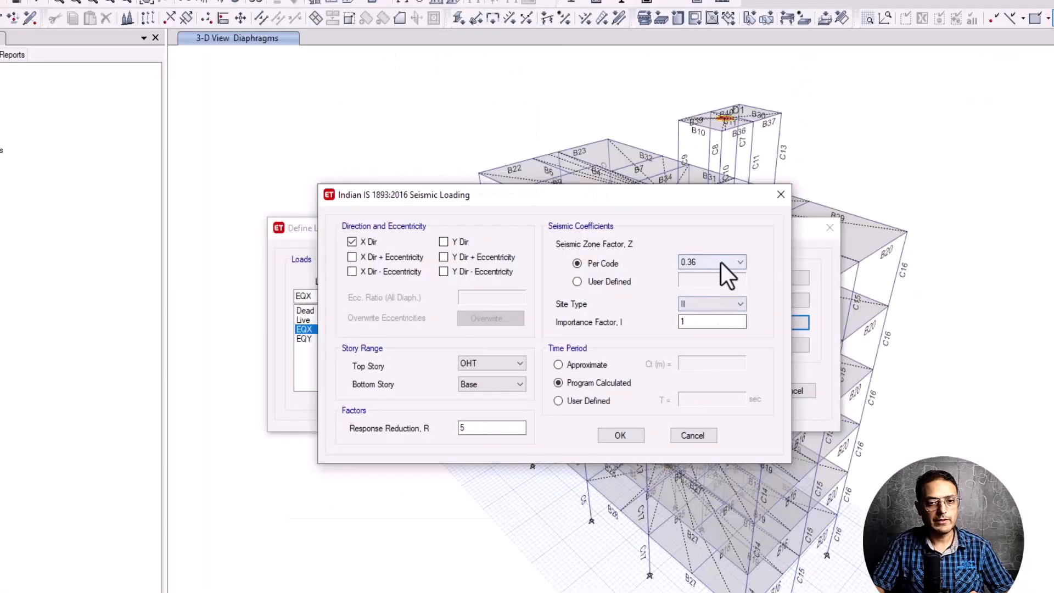
click(720, 263)
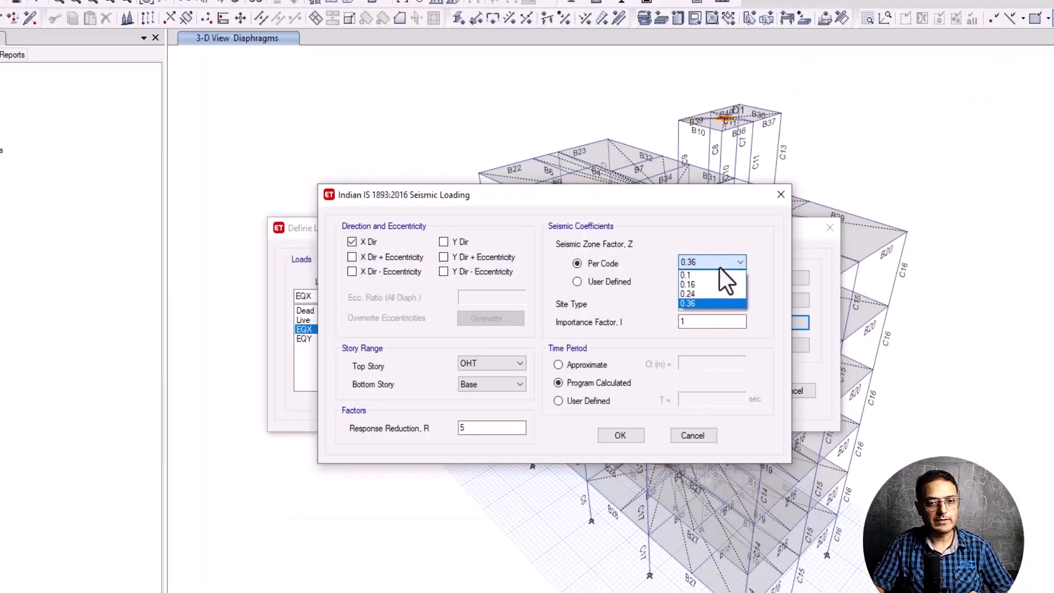
click(708, 295)
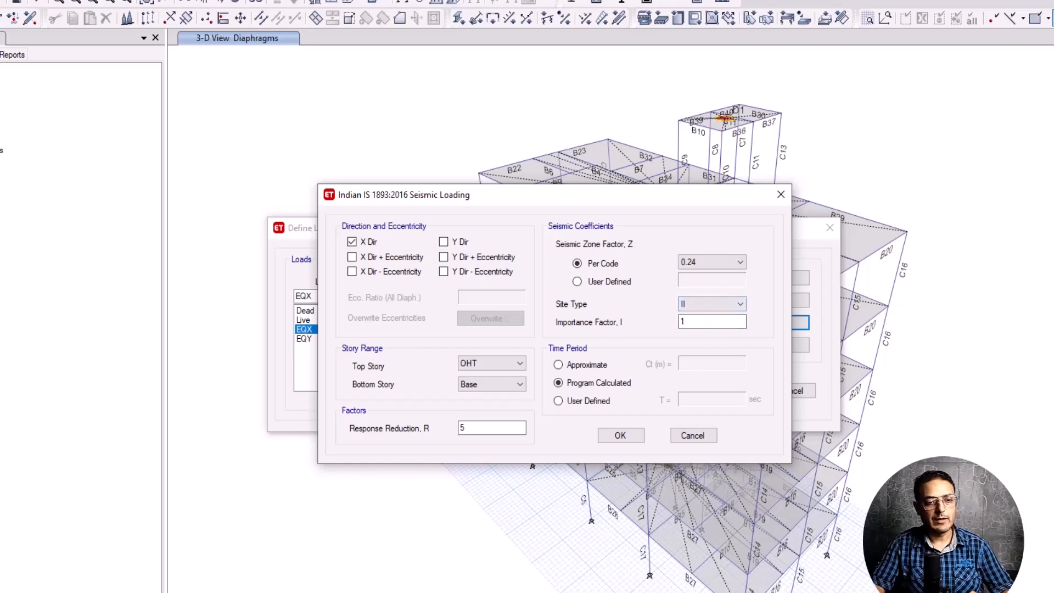
Step: Switch to the IS 1893 PDF and examine Table 8 for importance factors and Table 9 for response reduction factors
click(431, 592)
scroll(439, 473, down, 20)
scroll(438, 417, down, 10)
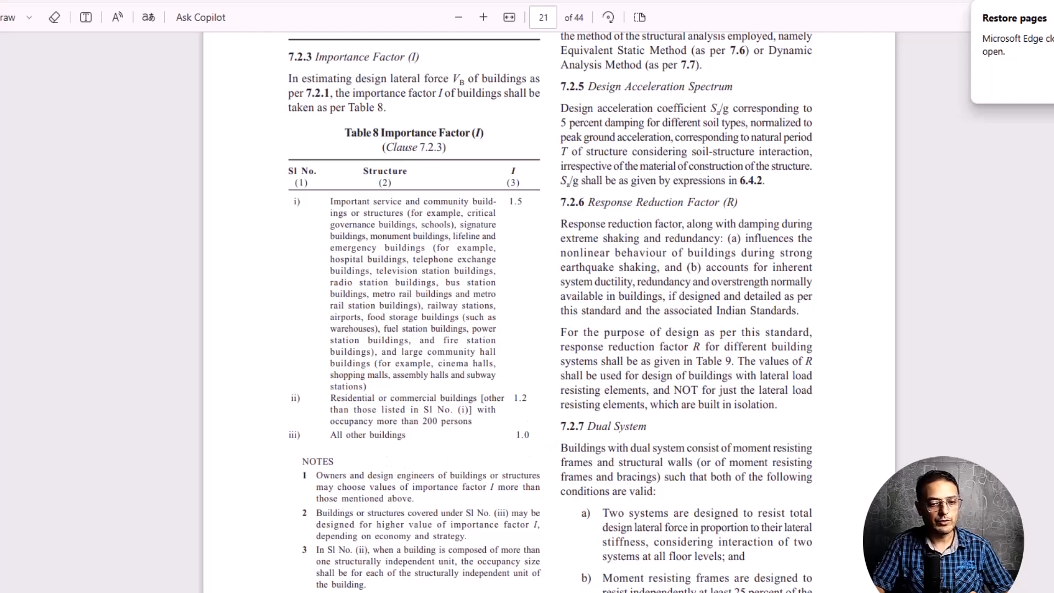
key(alt+Tab)
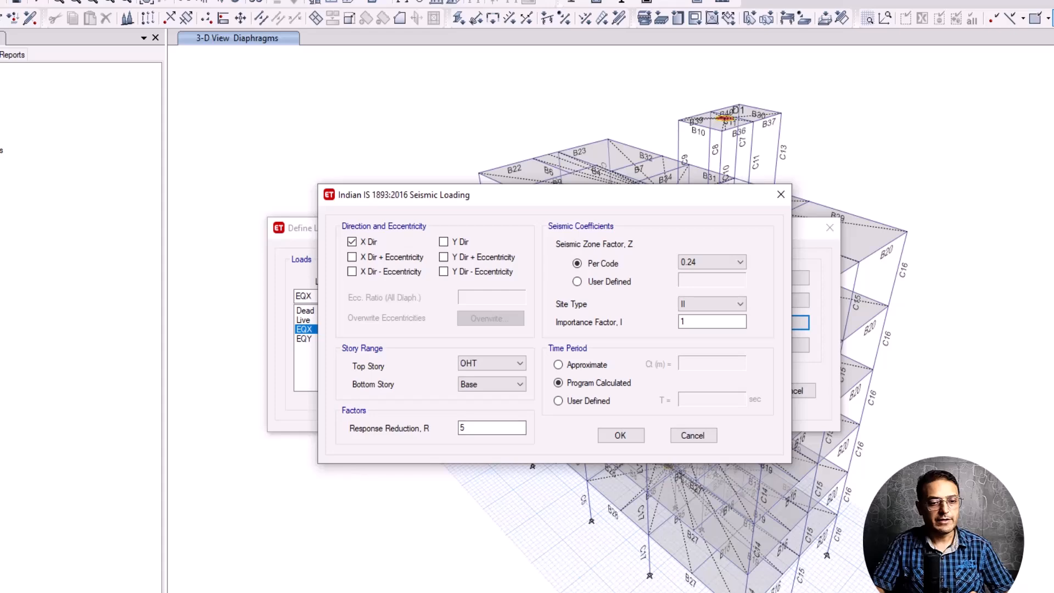
key(alt+Tab)
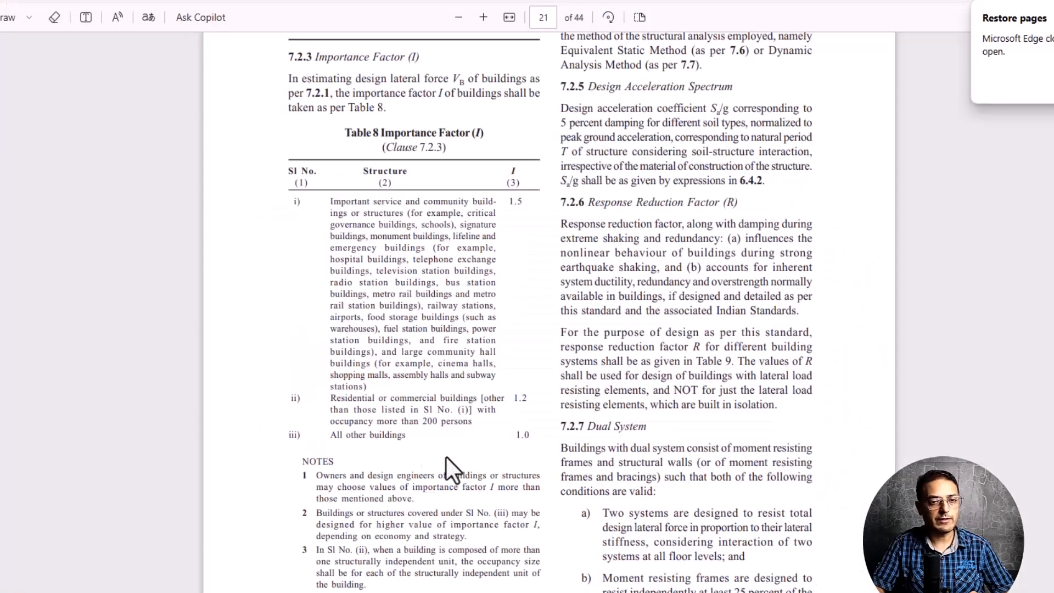
scroll(467, 412, down, 5)
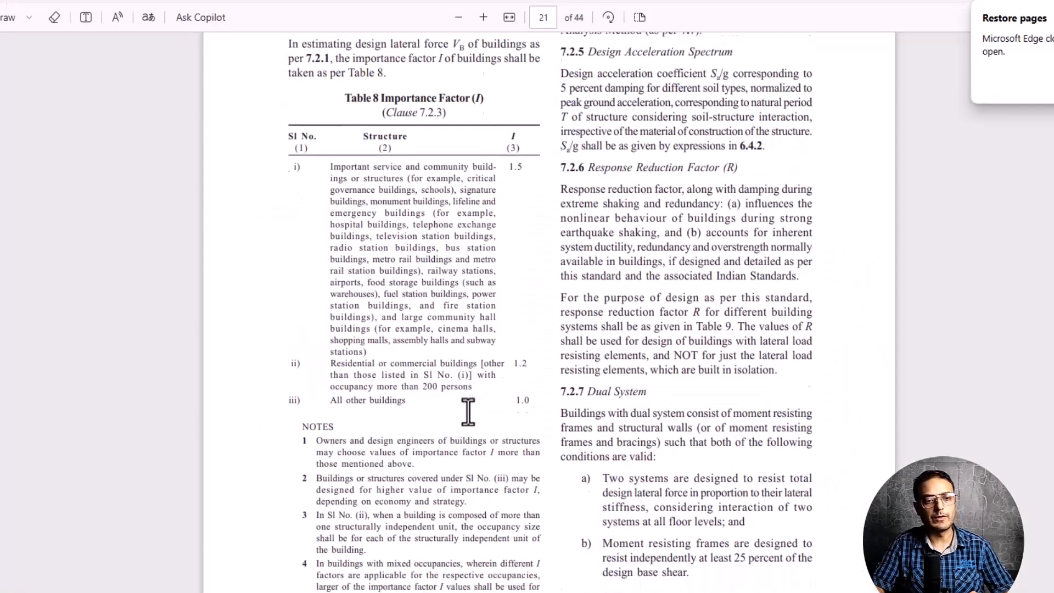
scroll(468, 411, down, 6)
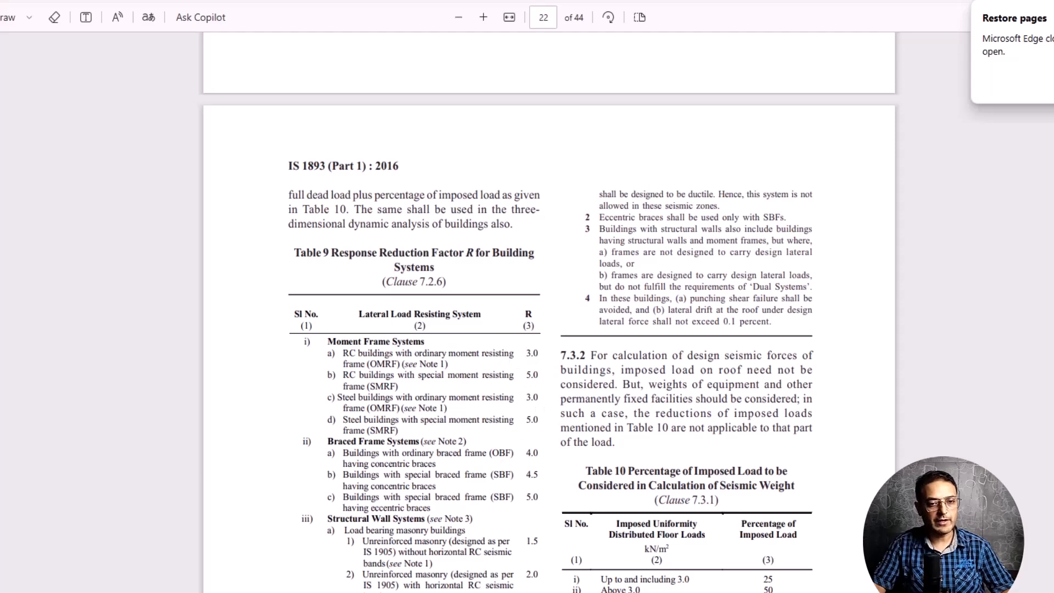
Step: Return to ETABS and set the EQX time period to User Defined with T = 0.1 sec
key(alt+Tab)
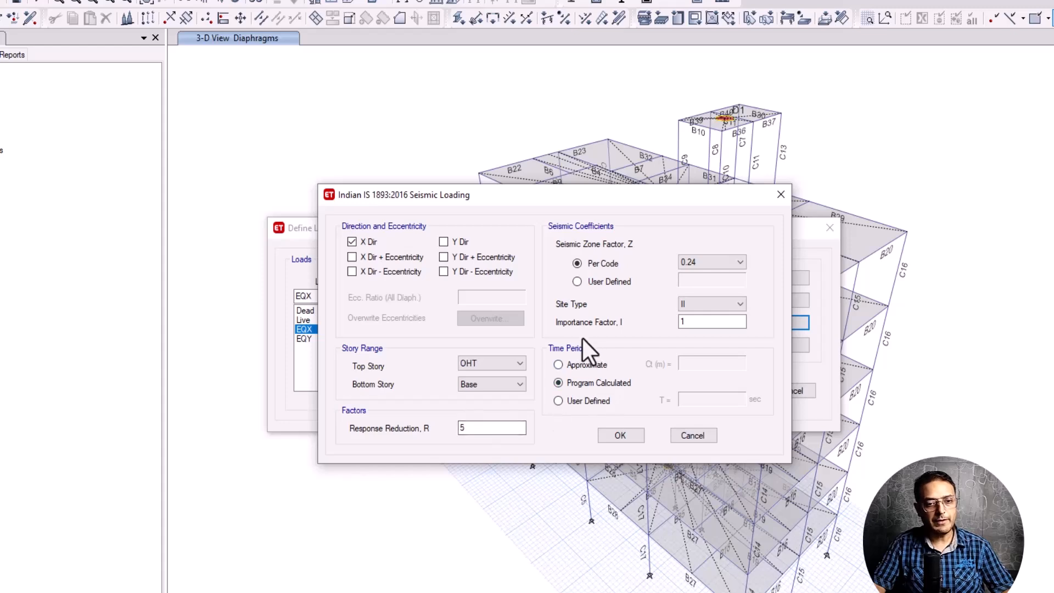
click(558, 400)
click(690, 399)
text(0.1)
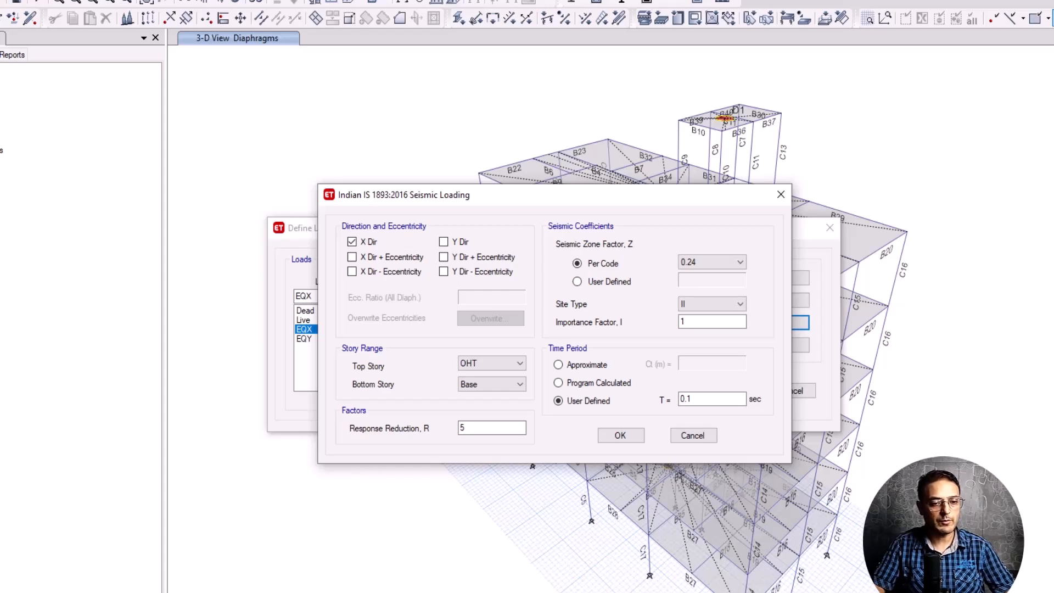
Step: Find the 0.09h/√d time period formula in the IS 1893 PDF and create a blank workbook in Excel
key(alt+Tab)
scroll(541, 465, down, 15)
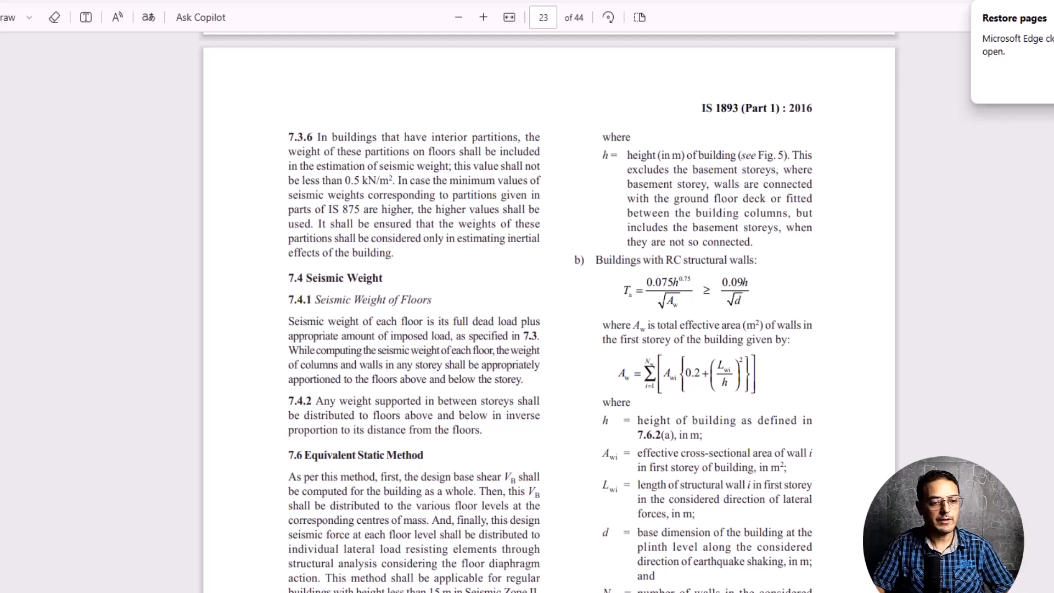
key(super+s)
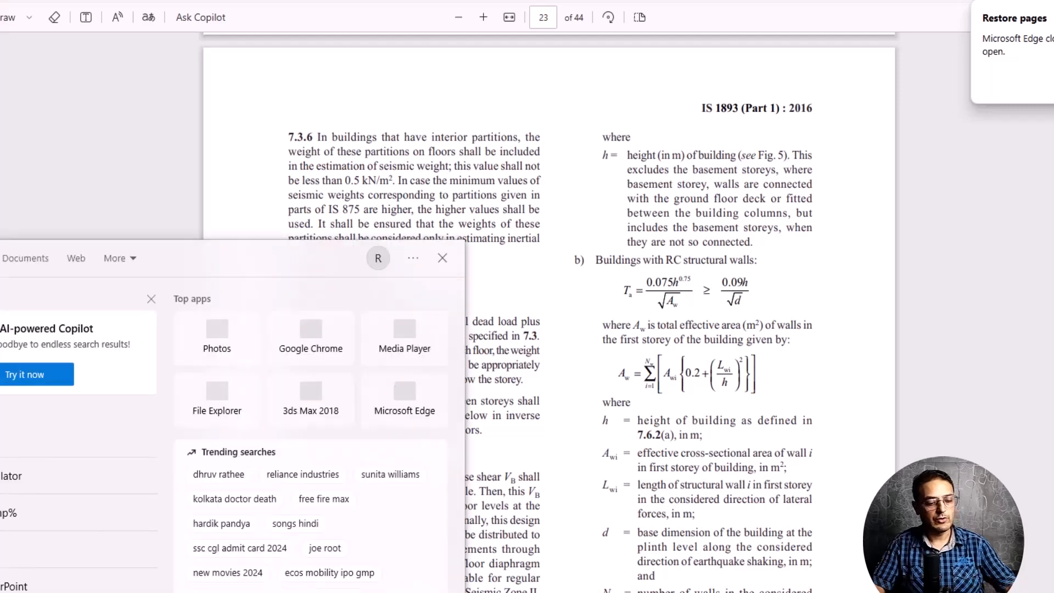
text(e)
key(Return)
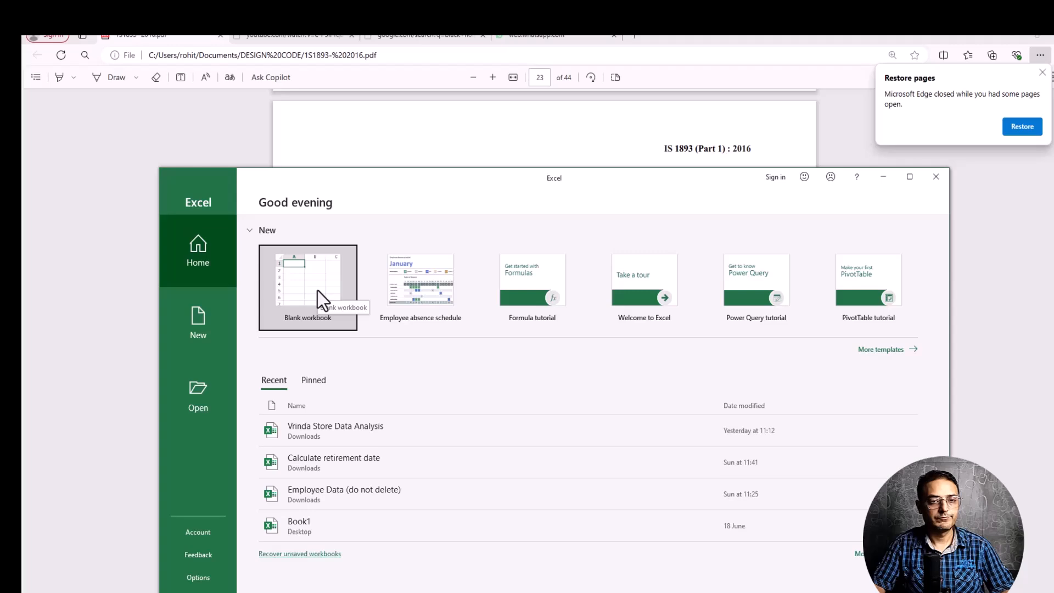
click(317, 291)
click(160, 167)
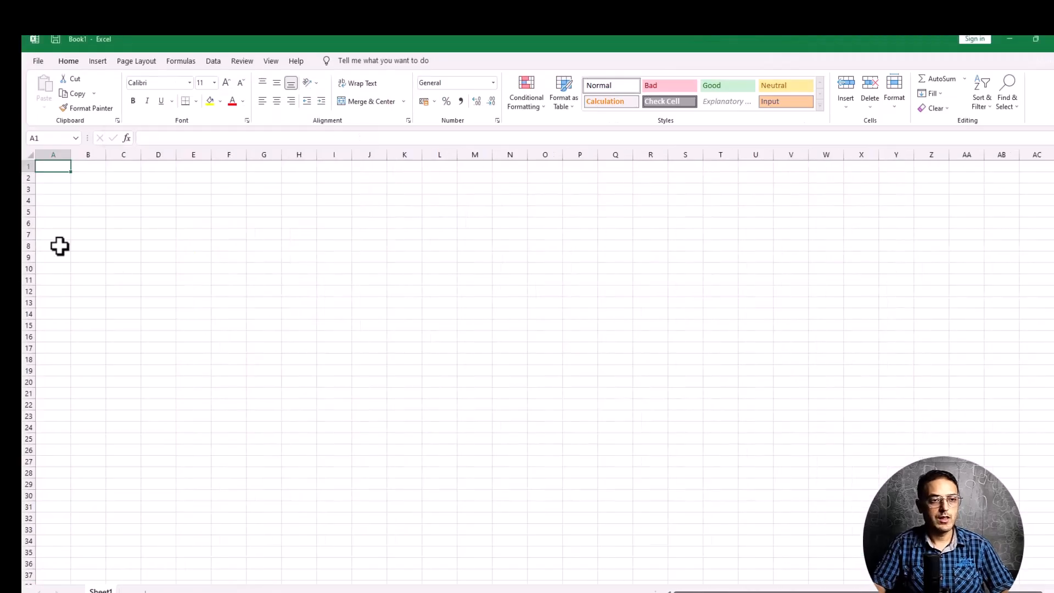
Step: Enter the headings height, depth and time period in cells A1 to C1
text(height)
click(85, 169)
text(despth)
click(122, 169)
text(time)
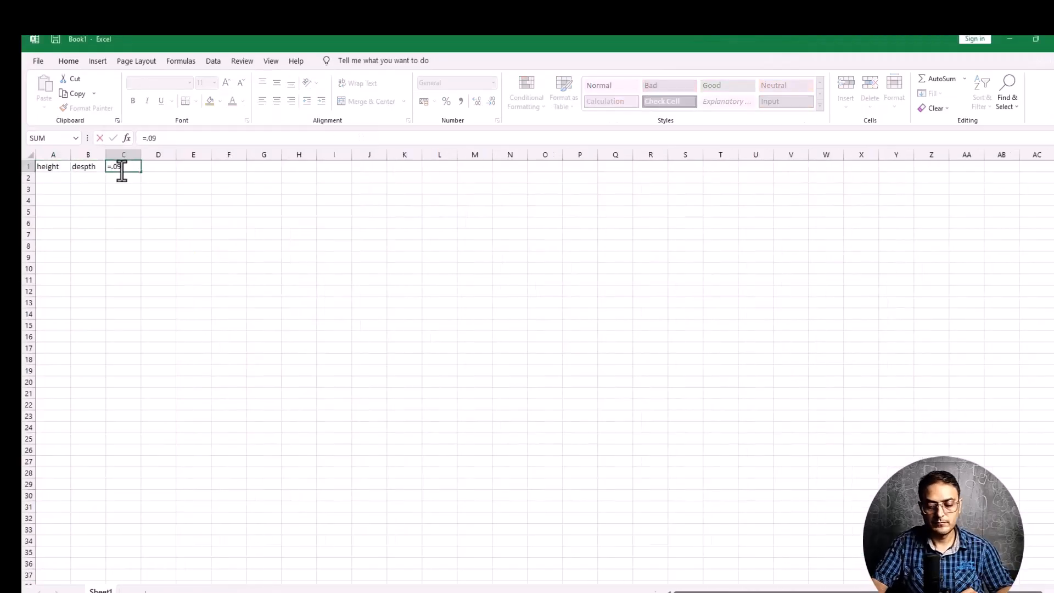
text( period)
click(88, 167)
double_click(94, 168)
key(BackSpace)
key(Return)
Step: Enter the formula =0.09*A2/SQRT(B2) in cell C2 and copy it down to C3
key(Right)
text(=.09*)
click(57, 176)
text(/SQRT()
click(91, 177)
key(Return)
click(127, 177)
drag(150, 183, 150, 194)
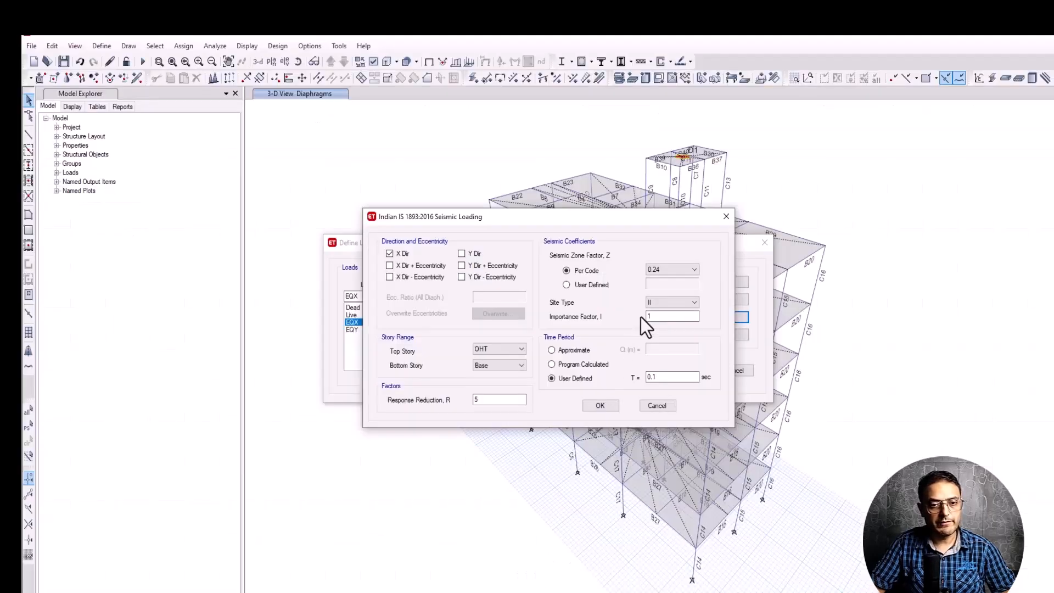
Step: In ETABS, accept the EQX seismic settings and load patterns, and show the TERRACE plan view
click(594, 407)
click(675, 372)
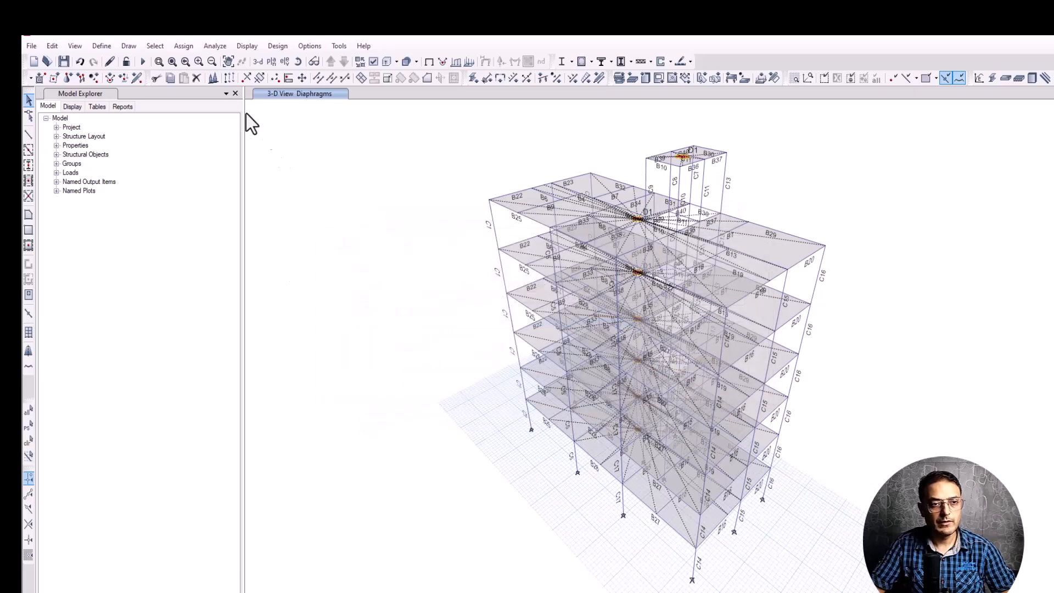
click(271, 61)
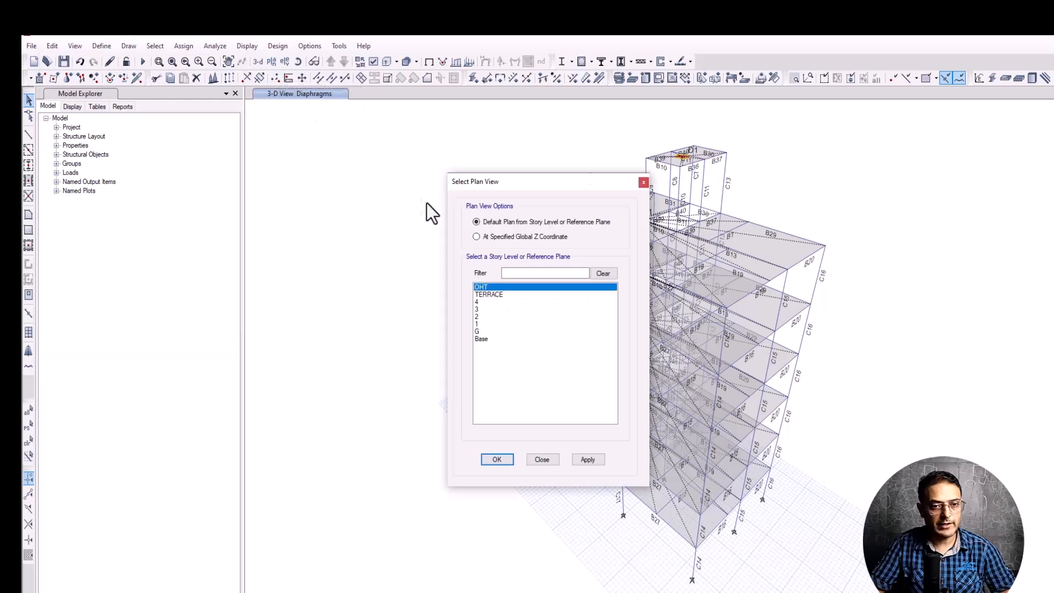
click(586, 460)
click(508, 460)
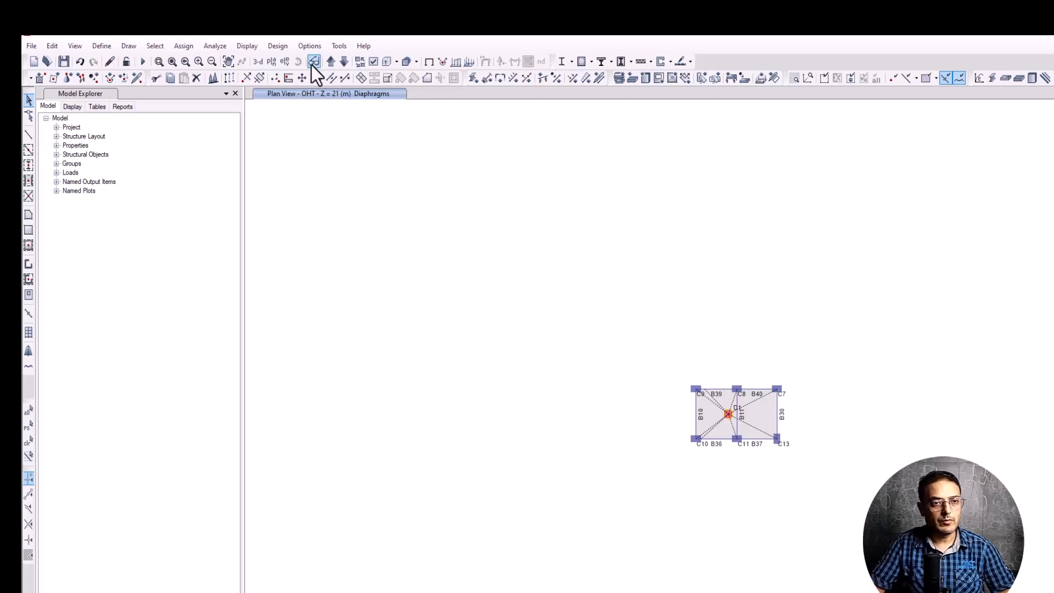
click(342, 65)
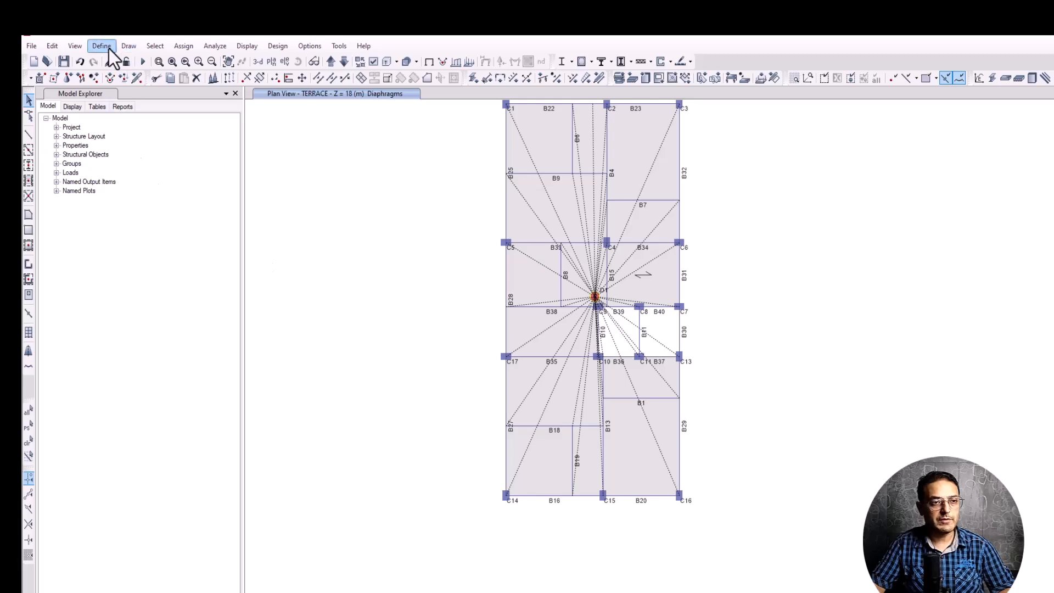
Step: Draw a horizontal dimension line from column C14 to column C16 below the terrace plan
click(128, 46)
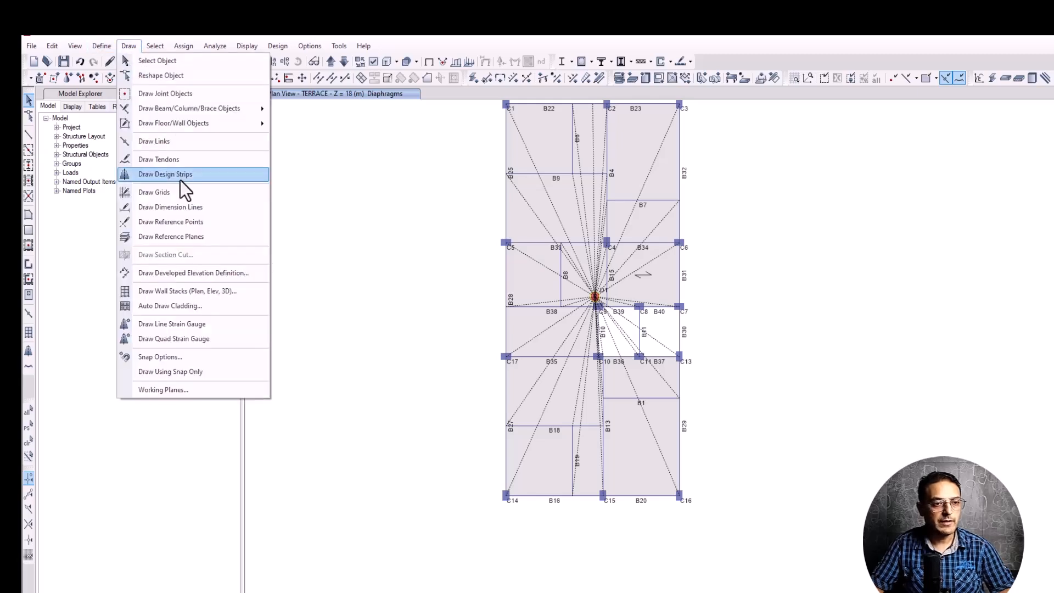
click(189, 208)
click(506, 496)
click(678, 496)
click(625, 531)
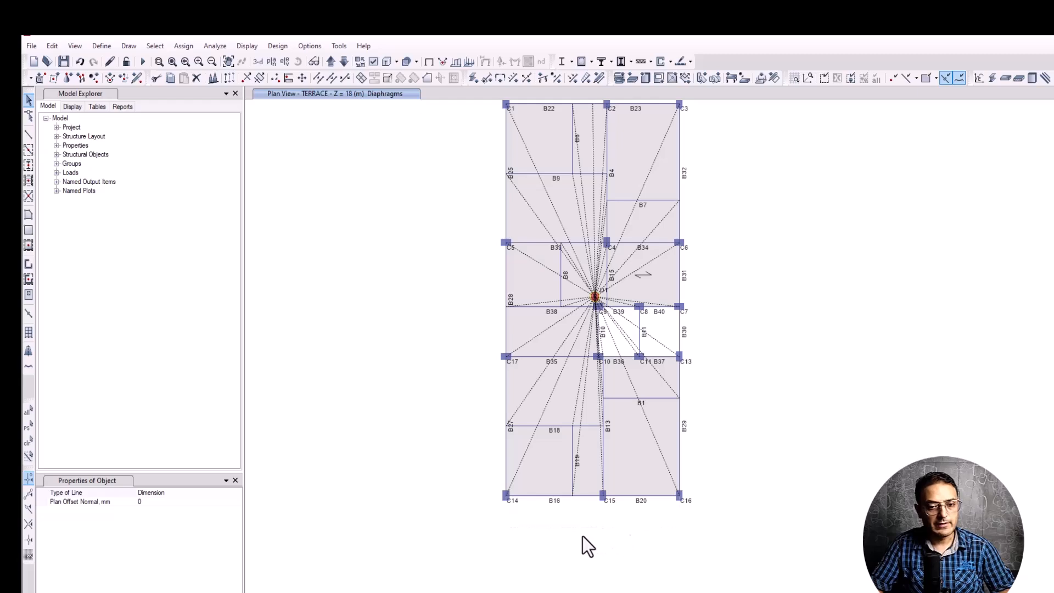
scroll(587, 532, down, 4)
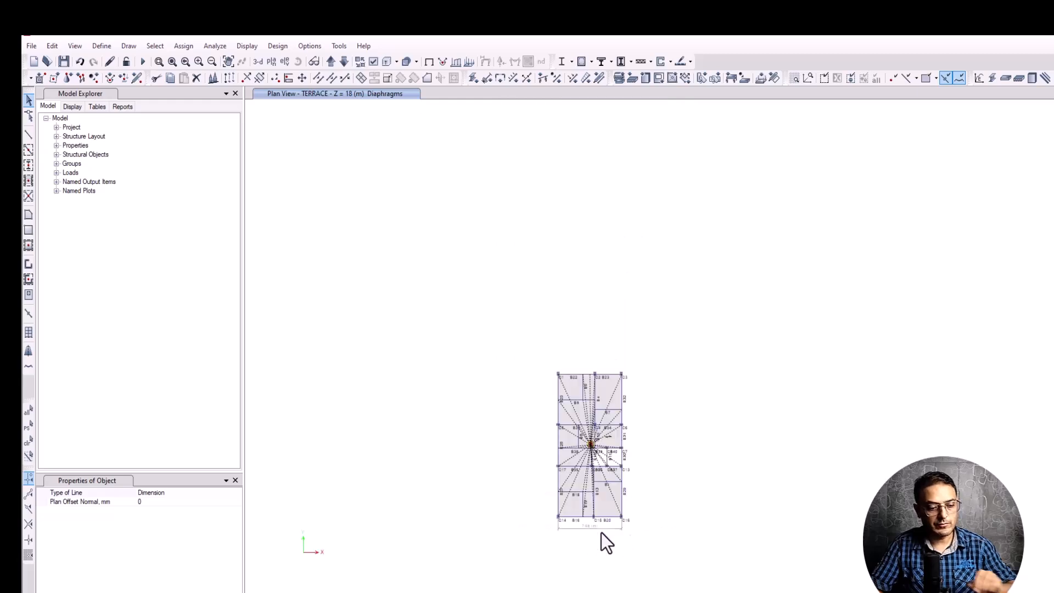
scroll(598, 535, up, 4)
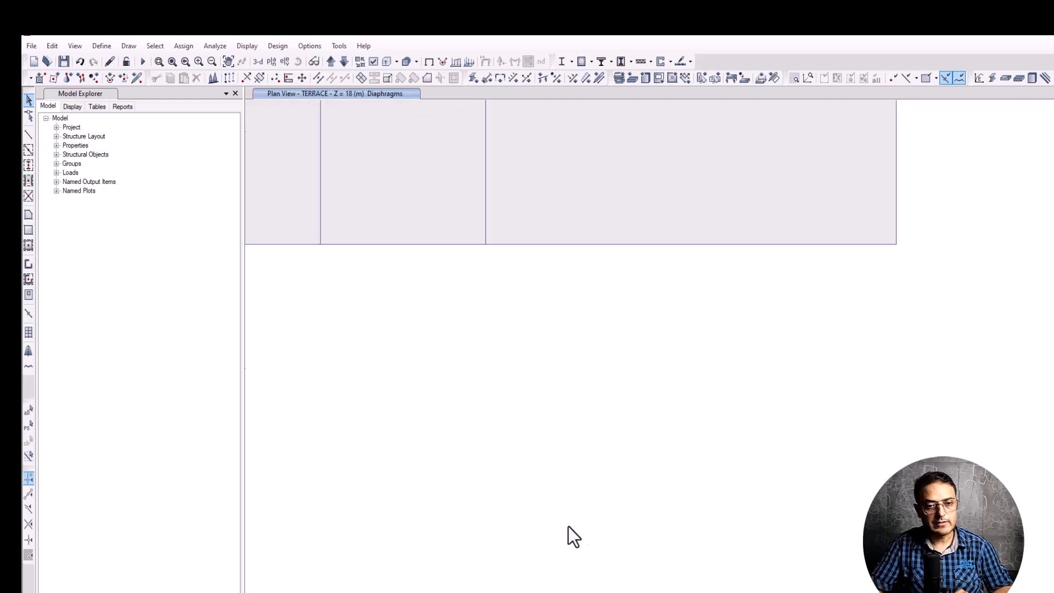
middle_drag(526, 437, 563, 497)
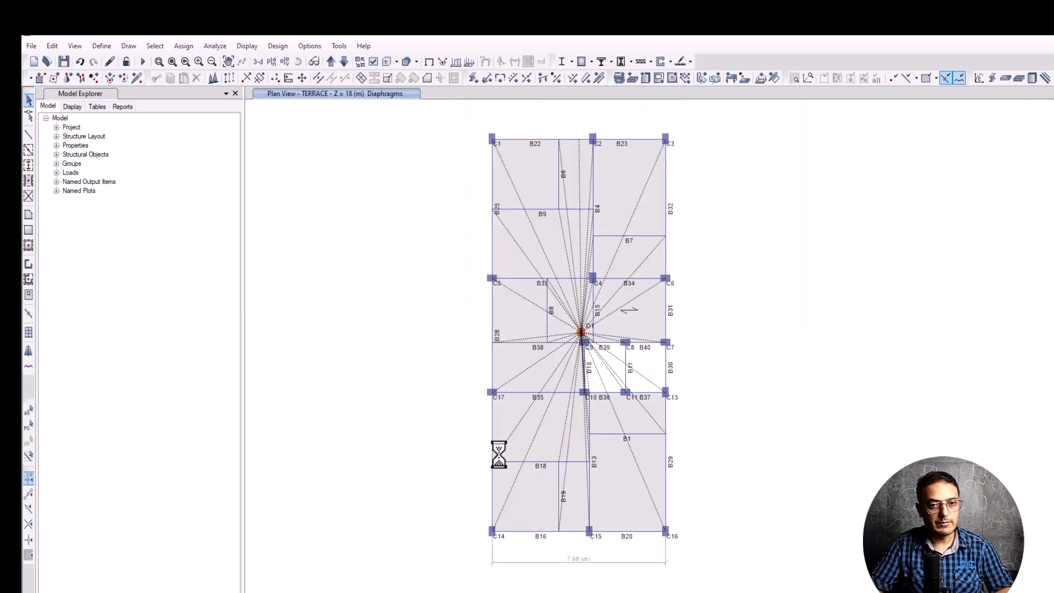
Step: Draw a vertical dimension line from column C1 to column C14 beside the terrace plan
click(122, 46)
click(151, 208)
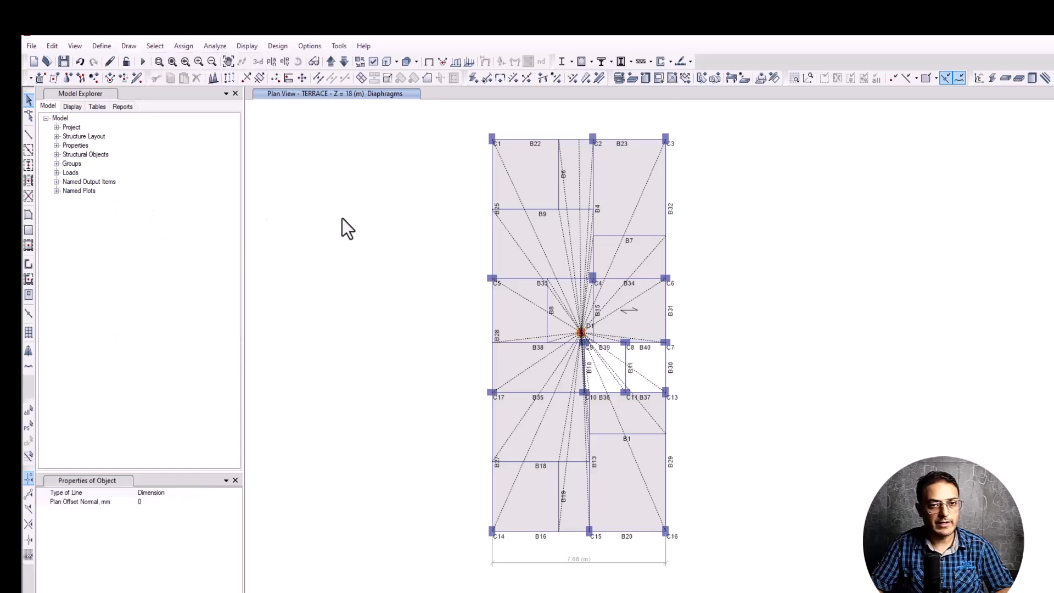
click(492, 142)
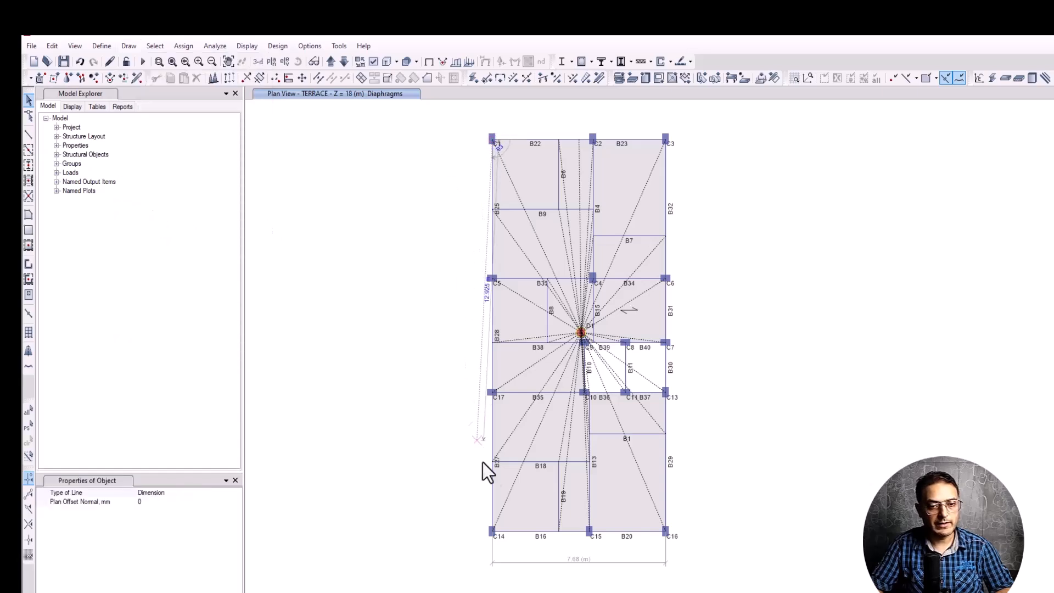
click(492, 532)
click(436, 408)
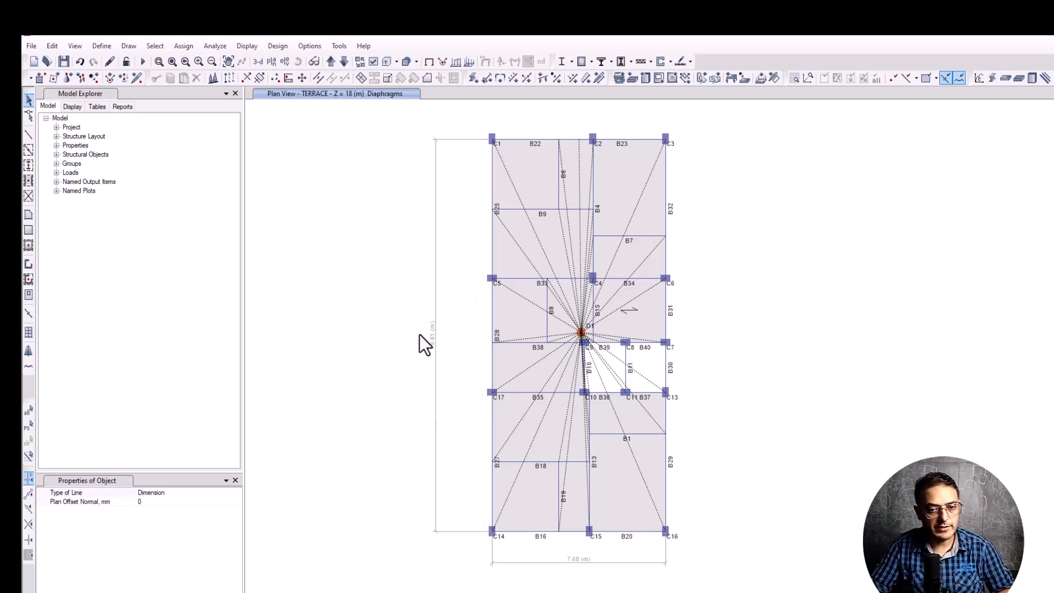
Step: Switch to the Excel workbook and enter a height of 21 in cells A2 and A3
key(alt+Tab)
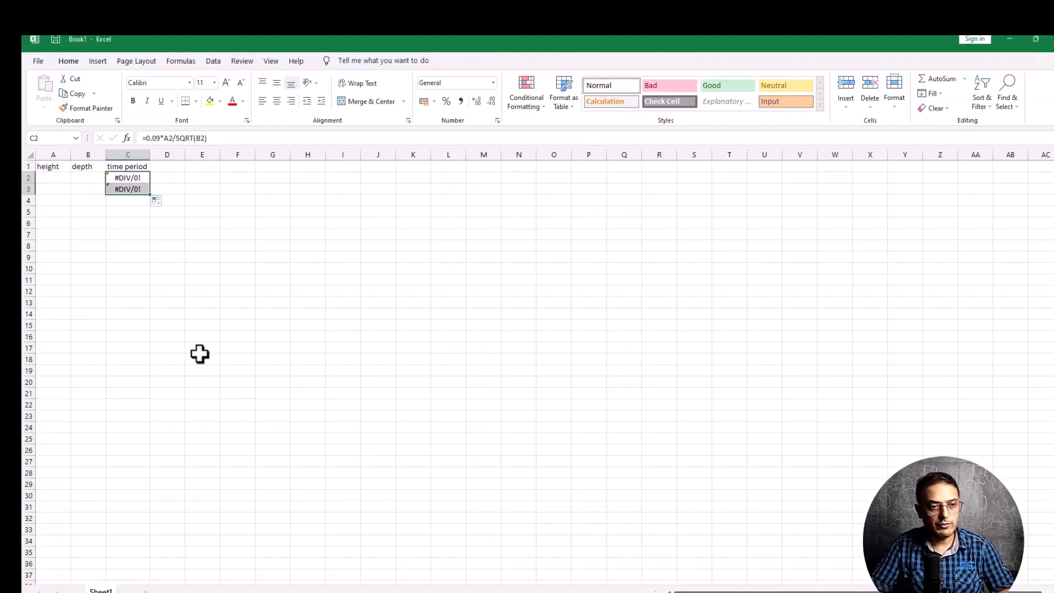
click(55, 179)
text(21)
key(Return)
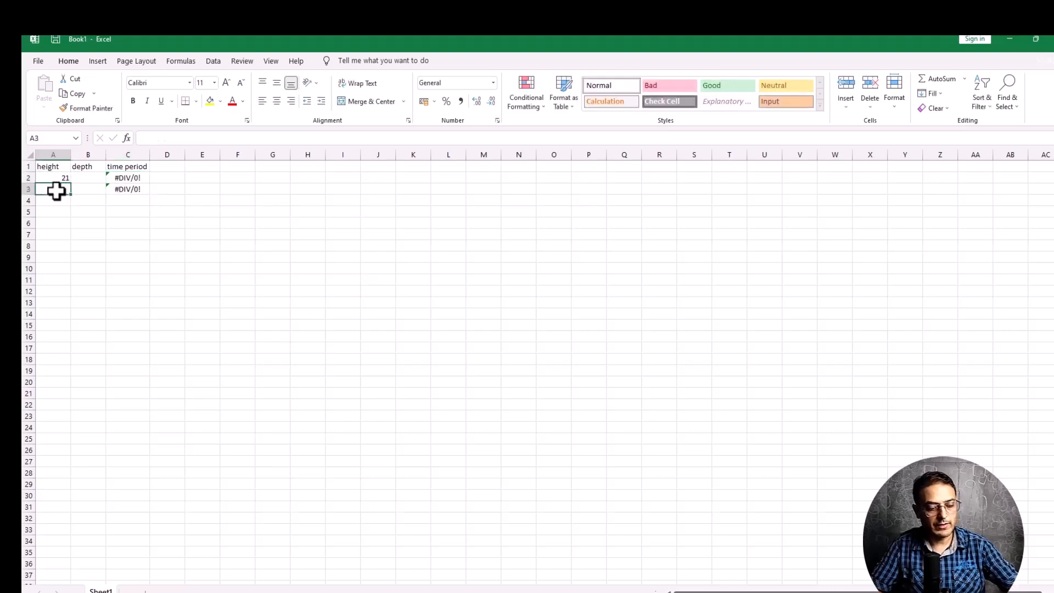
text(21)
click(83, 181)
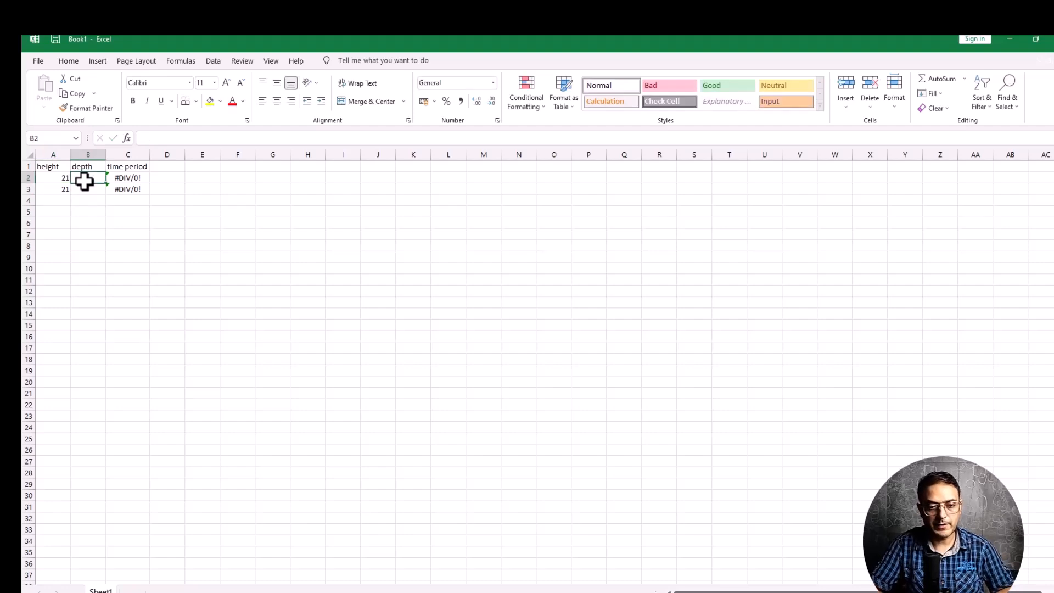
Step: Check the terrace plan dimensions in ETABS and enter depths of 7.68 in cell B2 and 16.81 in cell B3 of the Excel workbook
key(alt+Tab)
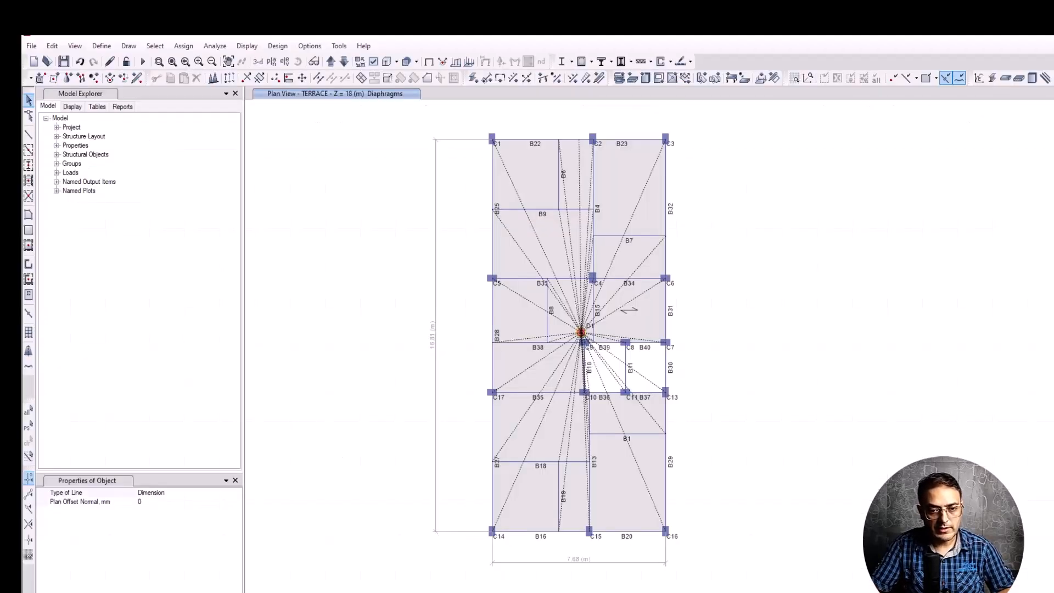
key(alt+Tab)
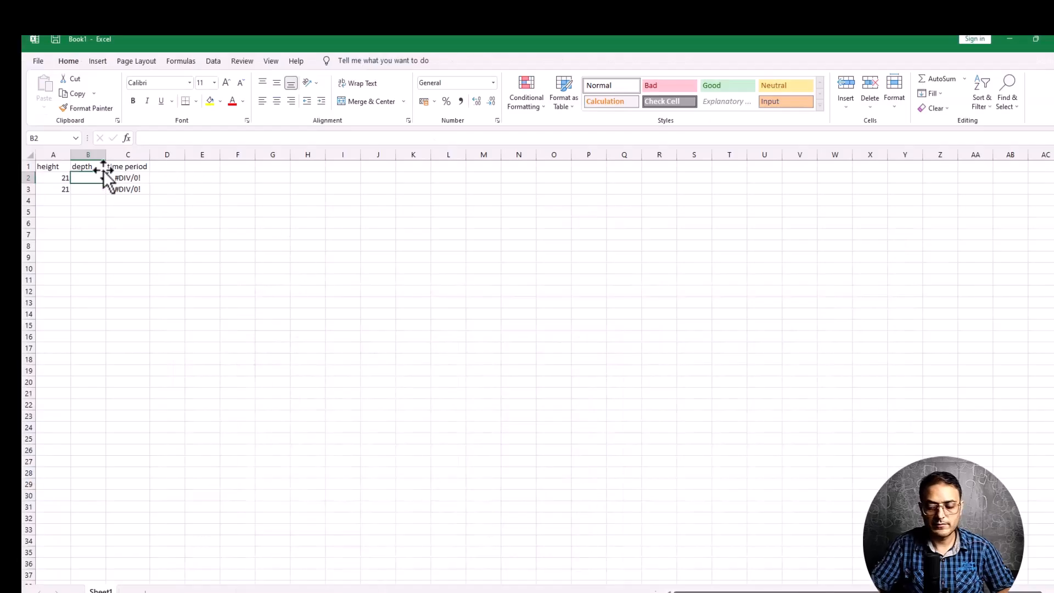
text(7.)
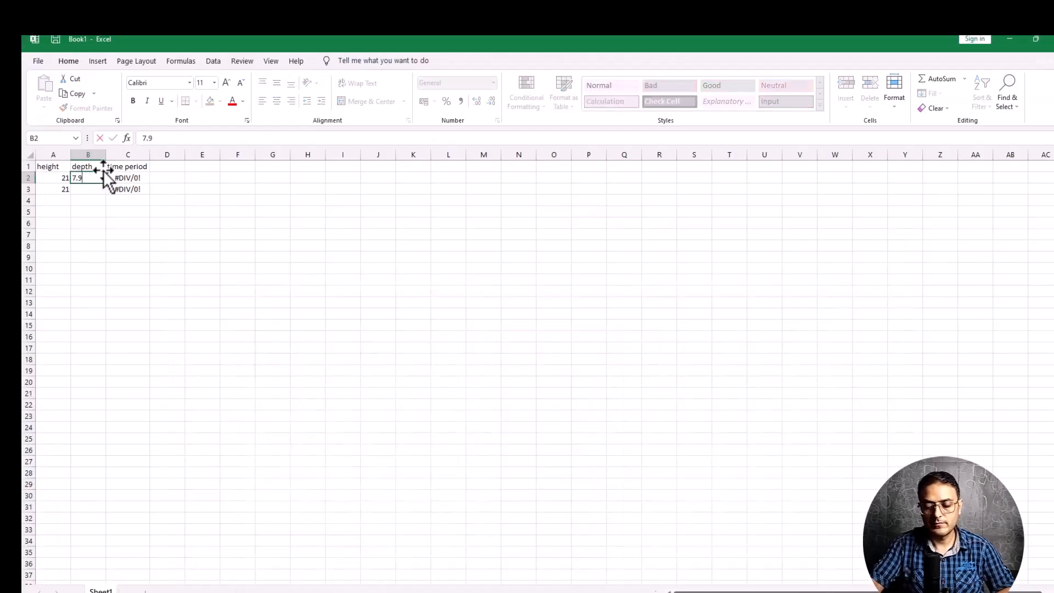
text(68)
click(92, 191)
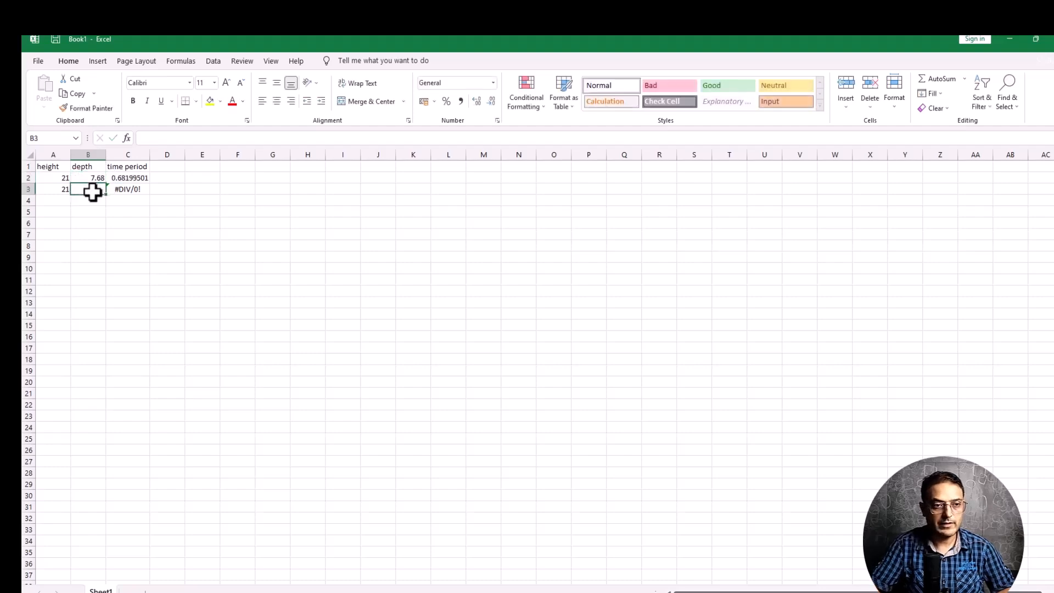
text(10.51)
key(Return)
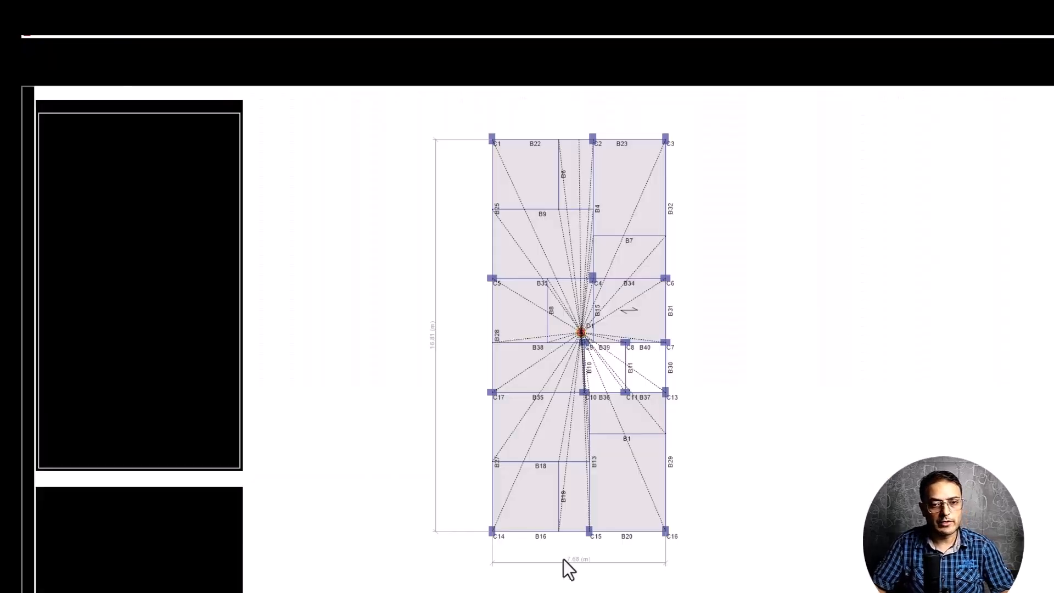
Step: In ETABS, set the user-defined time period of the EQX seismic load pattern to .69 sec
click(106, 49)
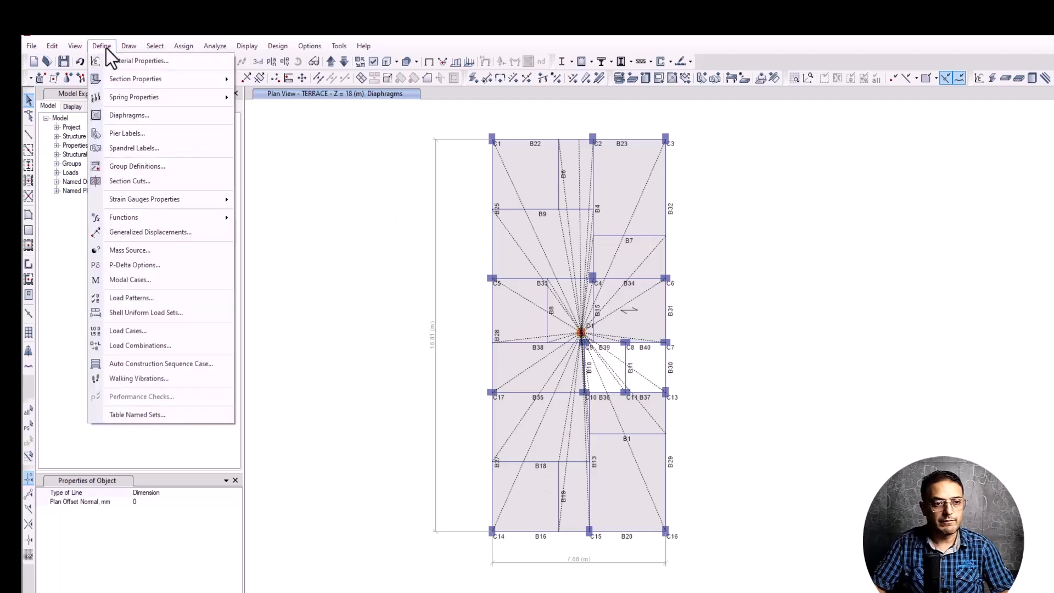
click(133, 296)
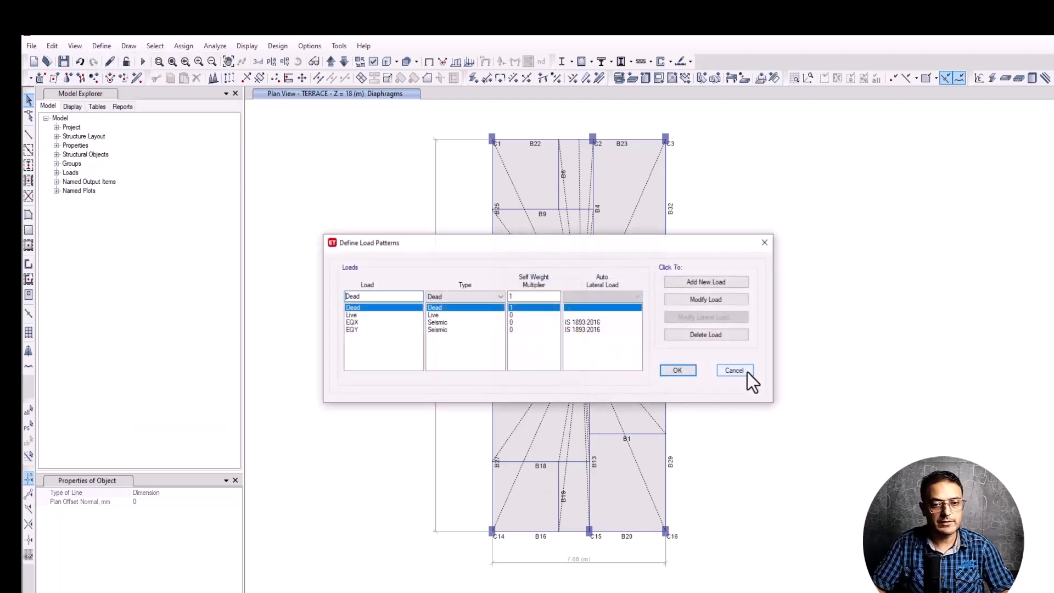
click(606, 322)
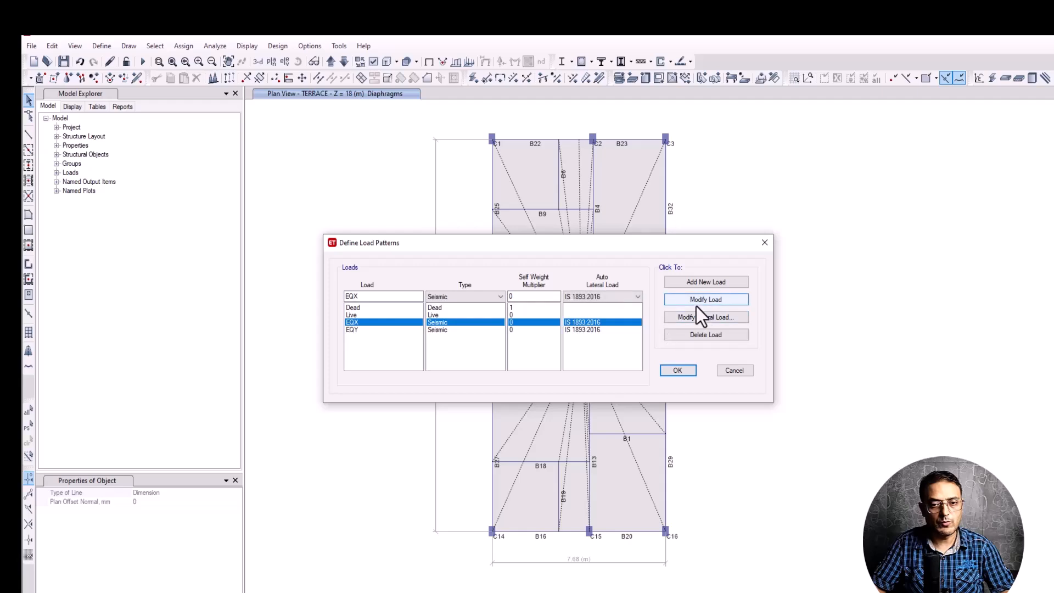
click(696, 319)
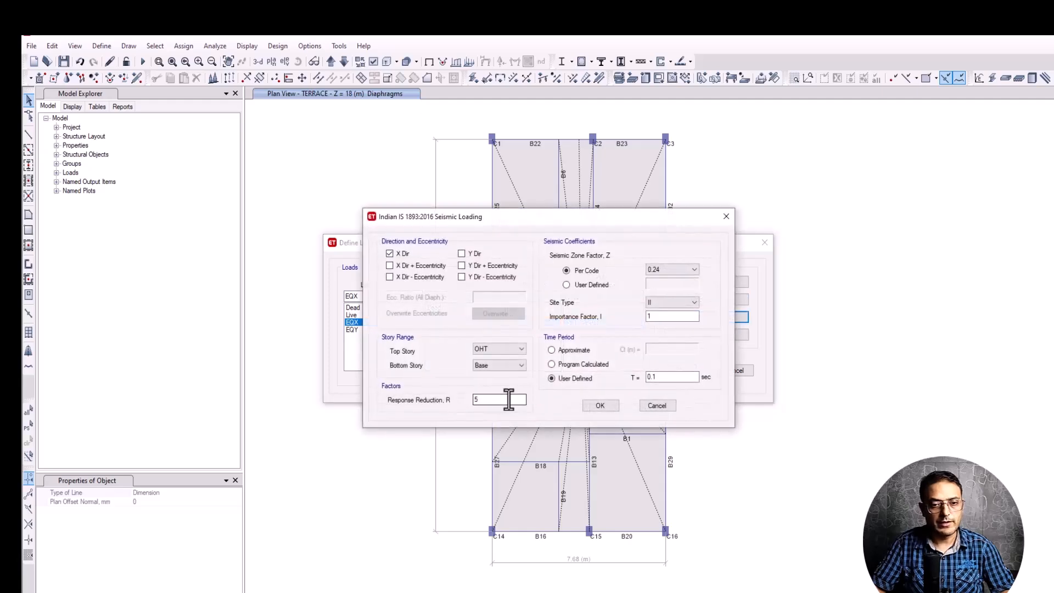
double_click(667, 376)
text(.)
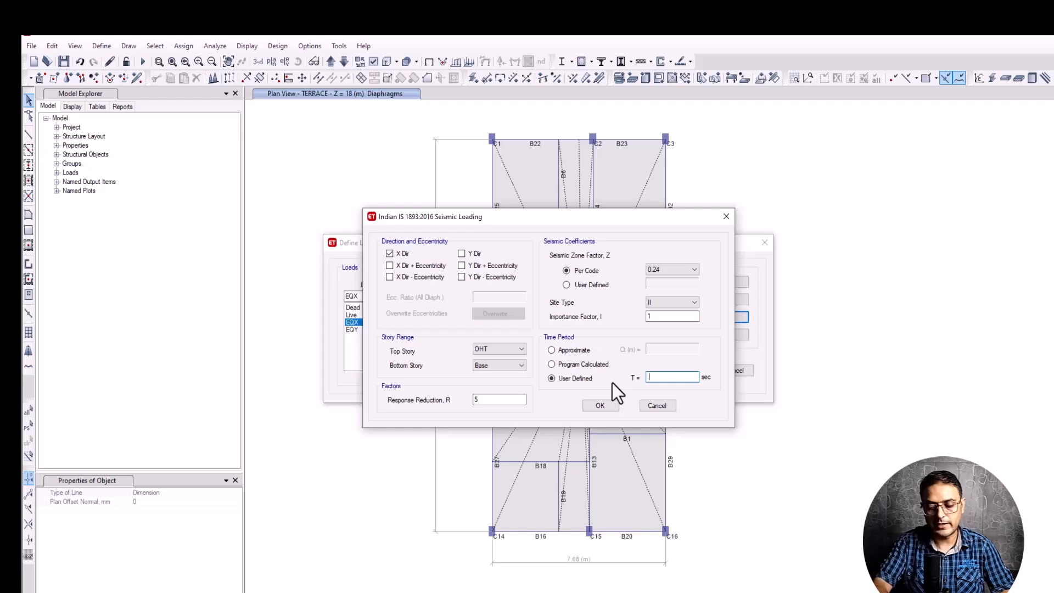
text(069)
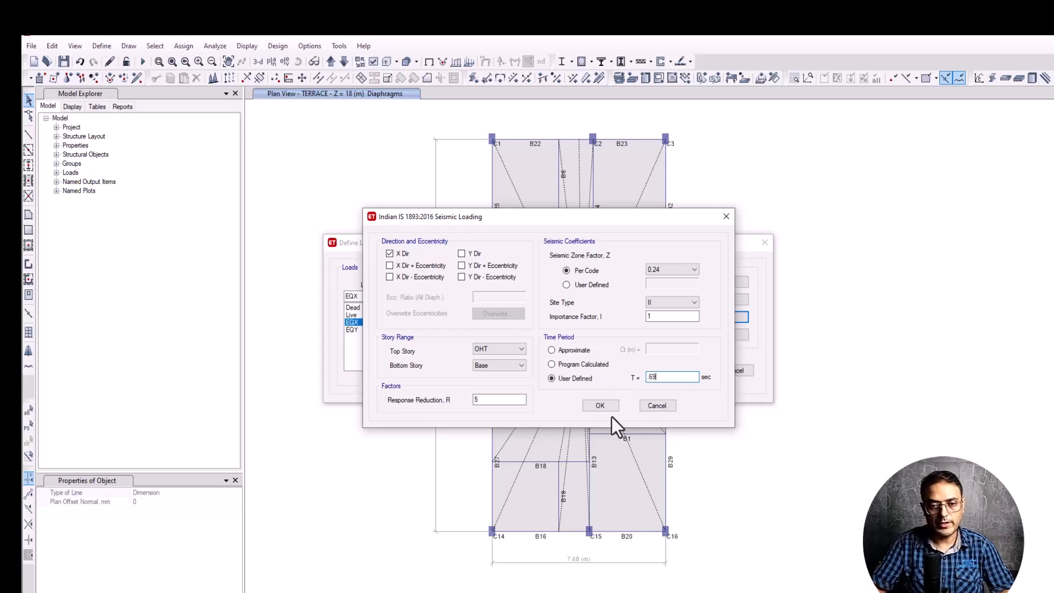
click(607, 409)
Step: Open the IS 1893:2016 lateral load settings of EQY and set the per-code seismic zone factor to 0.24
click(351, 329)
click(702, 317)
click(687, 269)
click(674, 294)
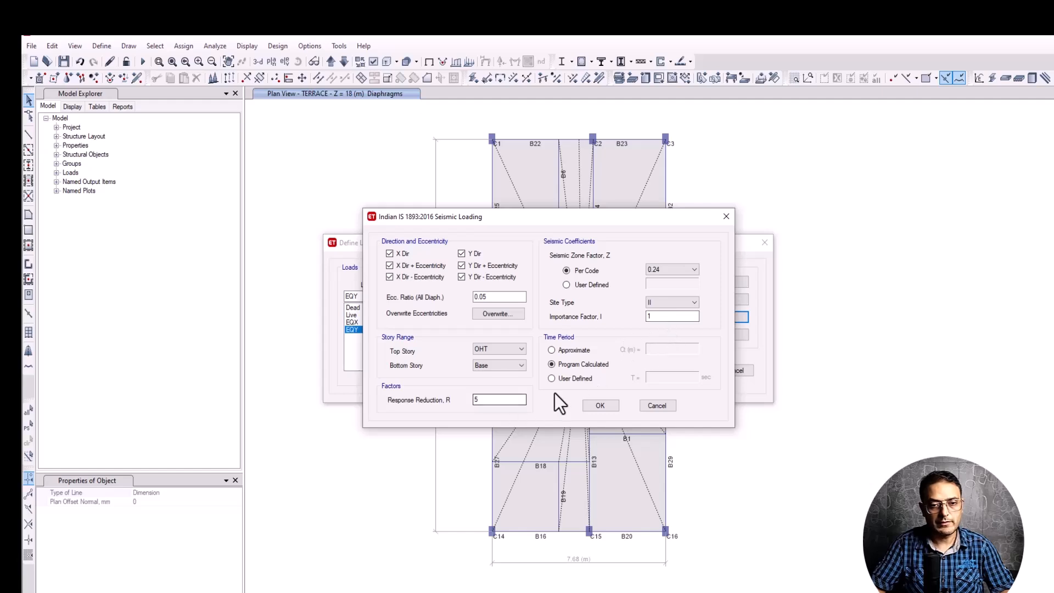
Step: Give EQY a user-defined time period of .46 sec, based on the Excel result, and accept the load patterns
click(551, 378)
double_click(657, 377)
key(alt+Tab)
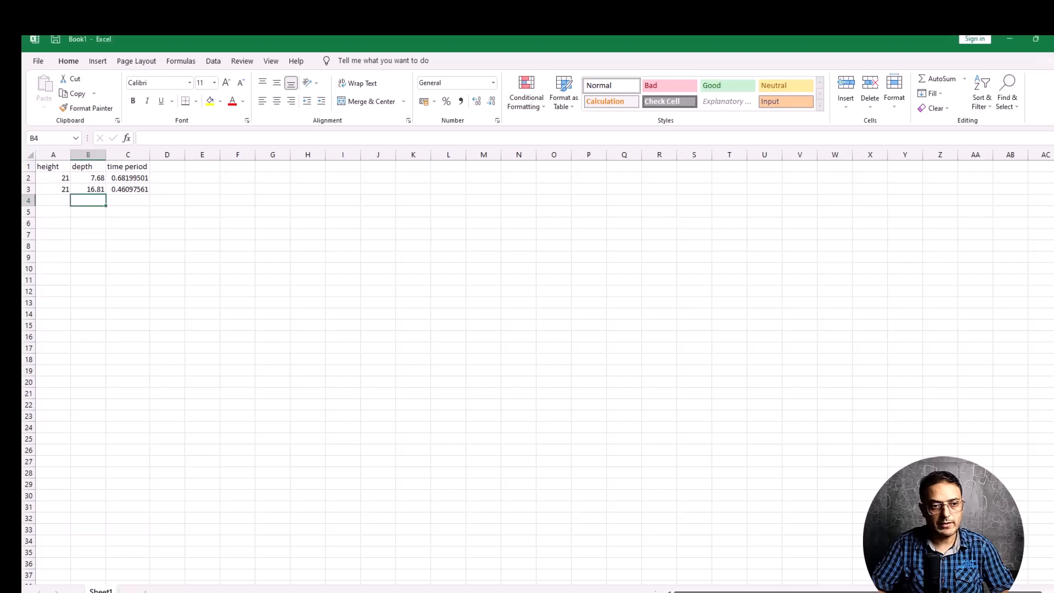
key(alt+Tab)
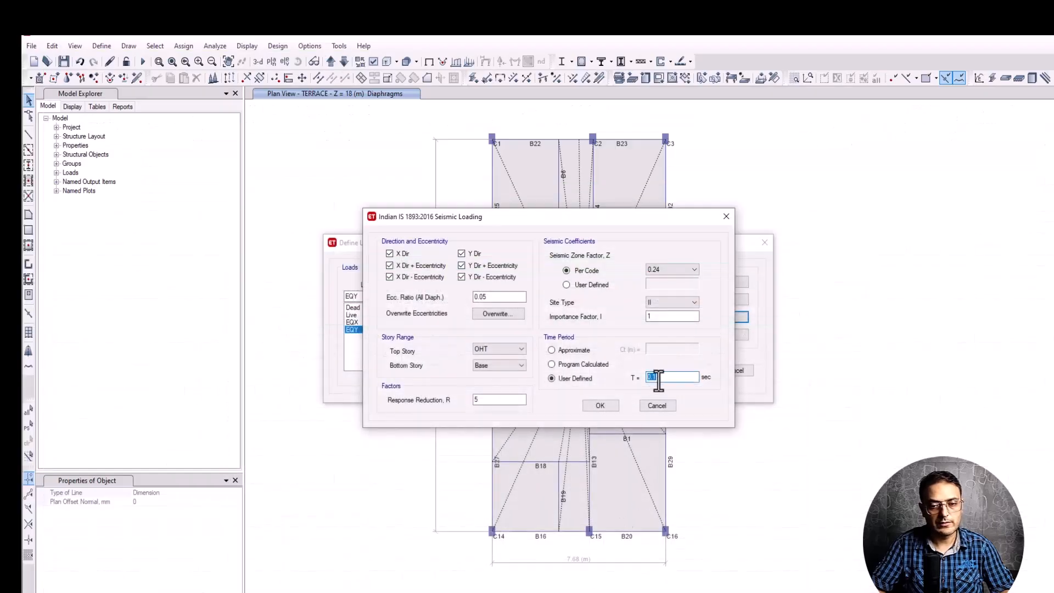
text(.46)
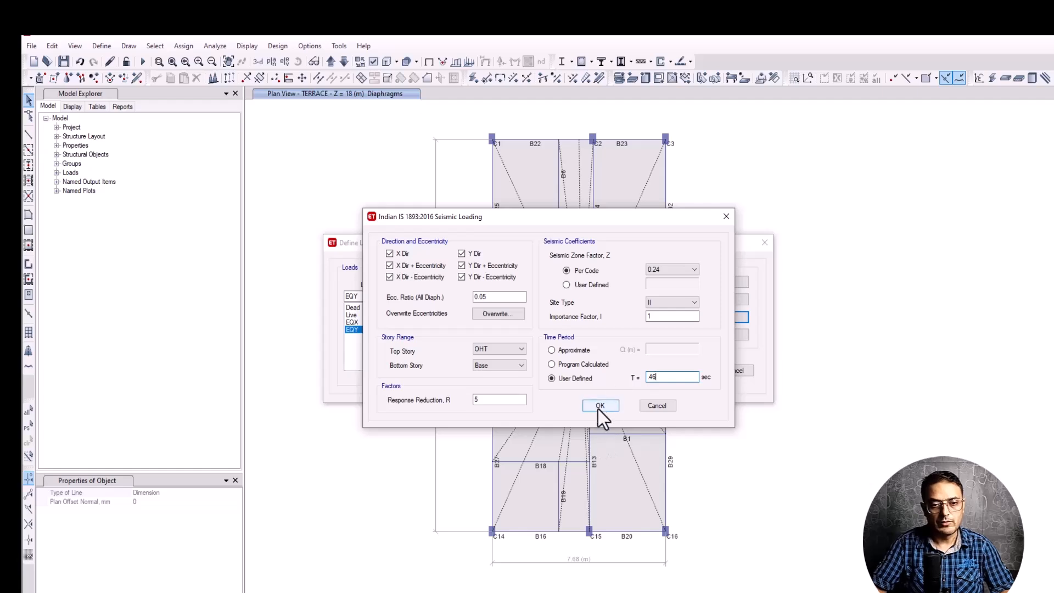
click(600, 406)
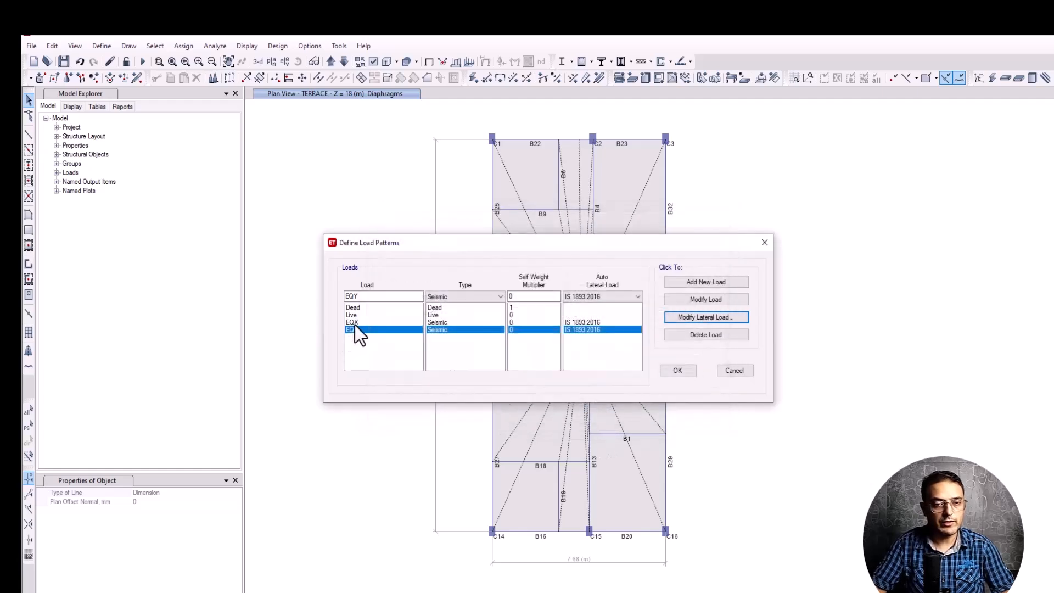
click(682, 372)
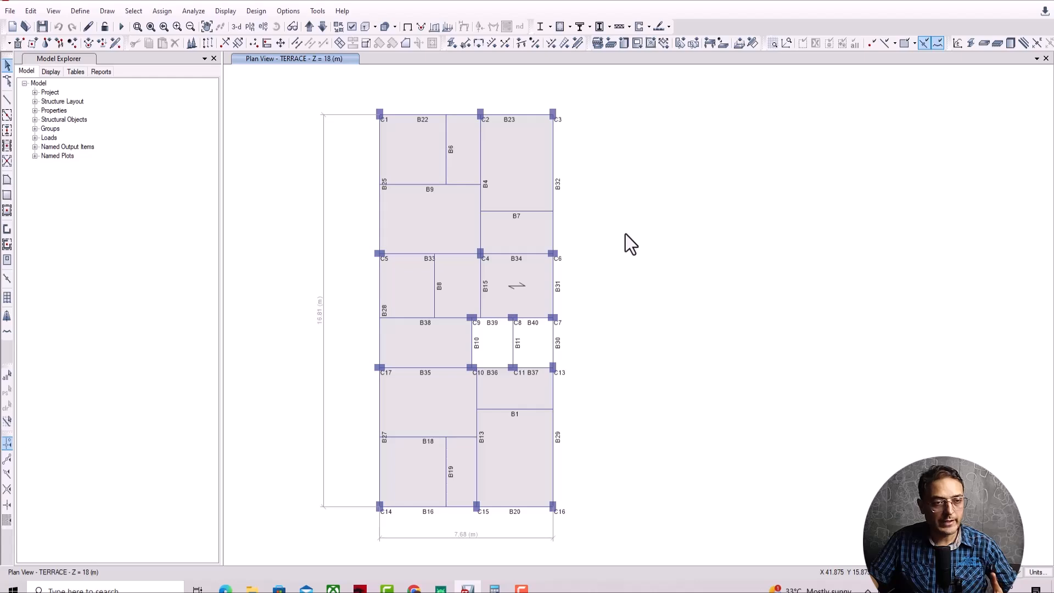
Step: Add a load pattern named WX of type Wind with Indian IS 875:2015 as its auto lateral load
click(80, 11)
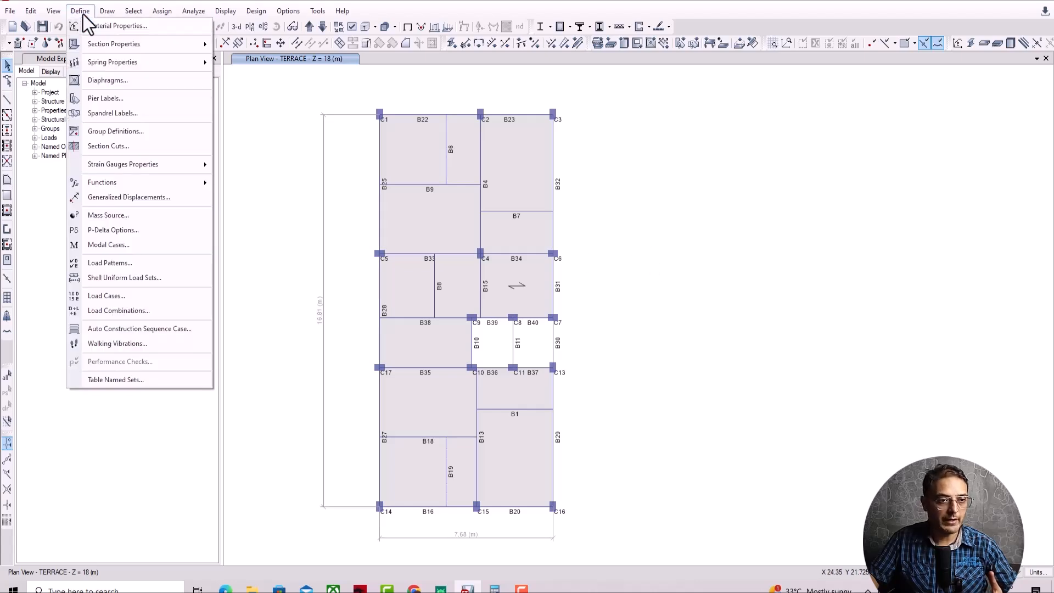
click(158, 264)
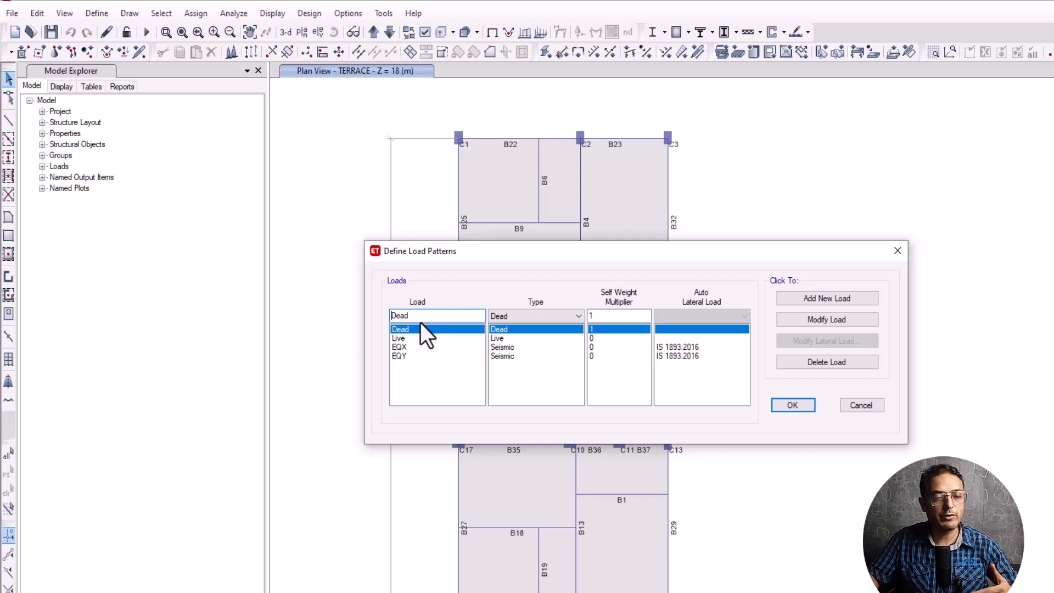
drag(421, 315, 372, 318)
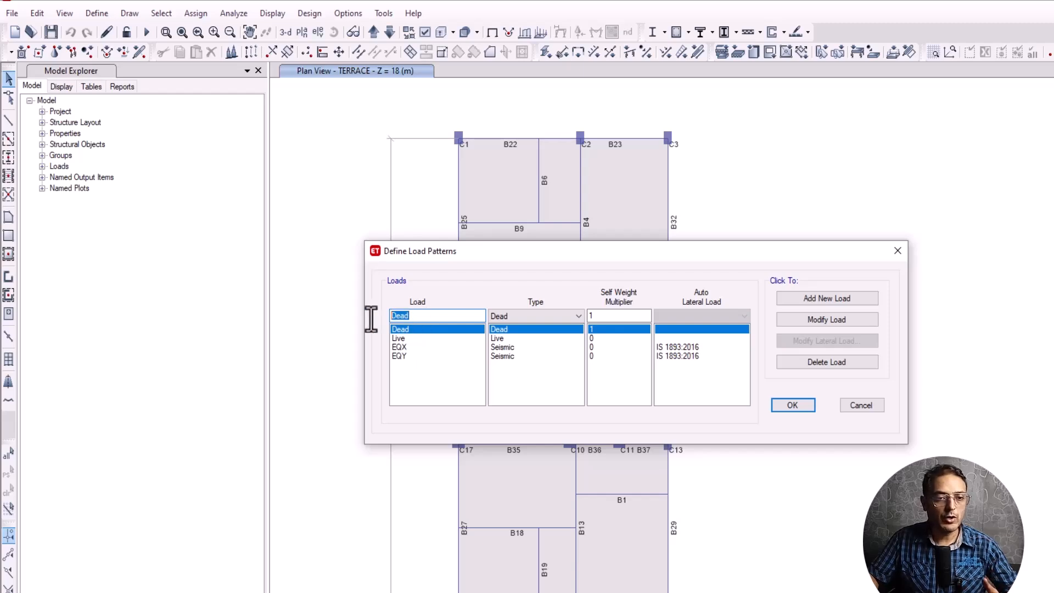
text(w)
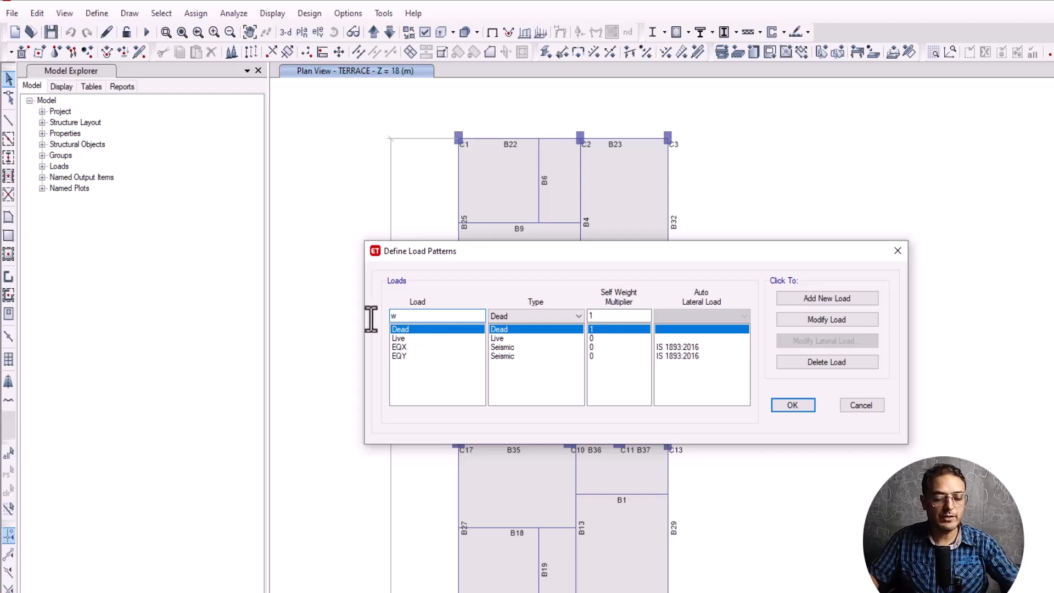
key(BackSpace)
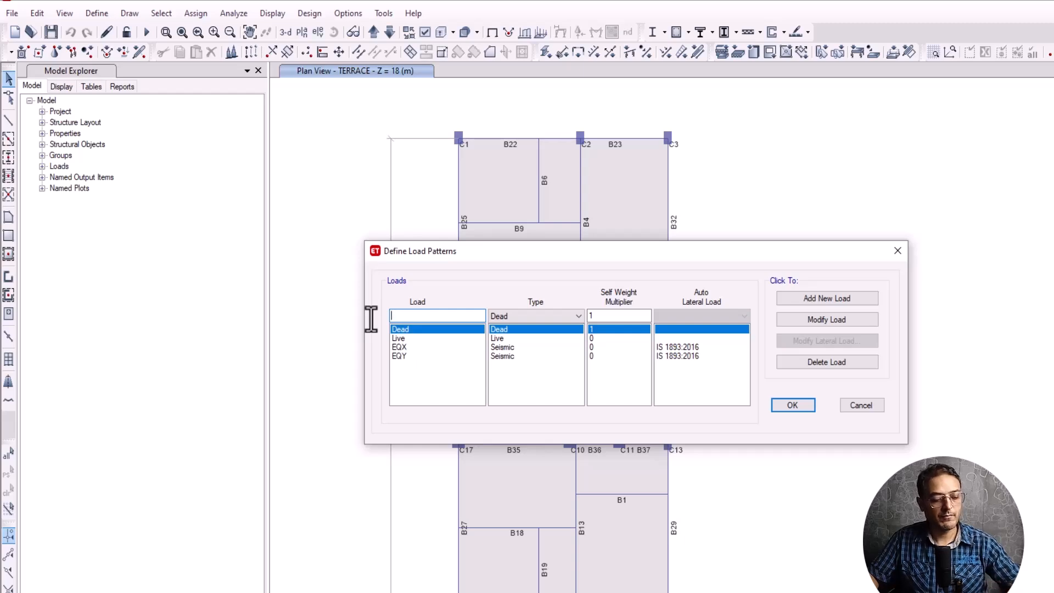
text(WX)
click(537, 318)
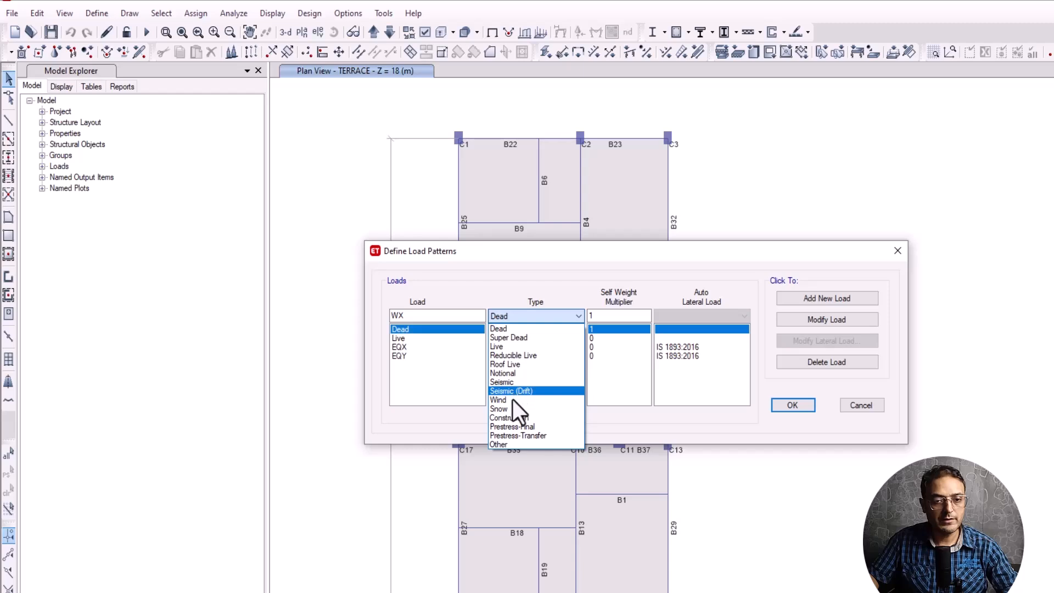
click(512, 400)
click(720, 318)
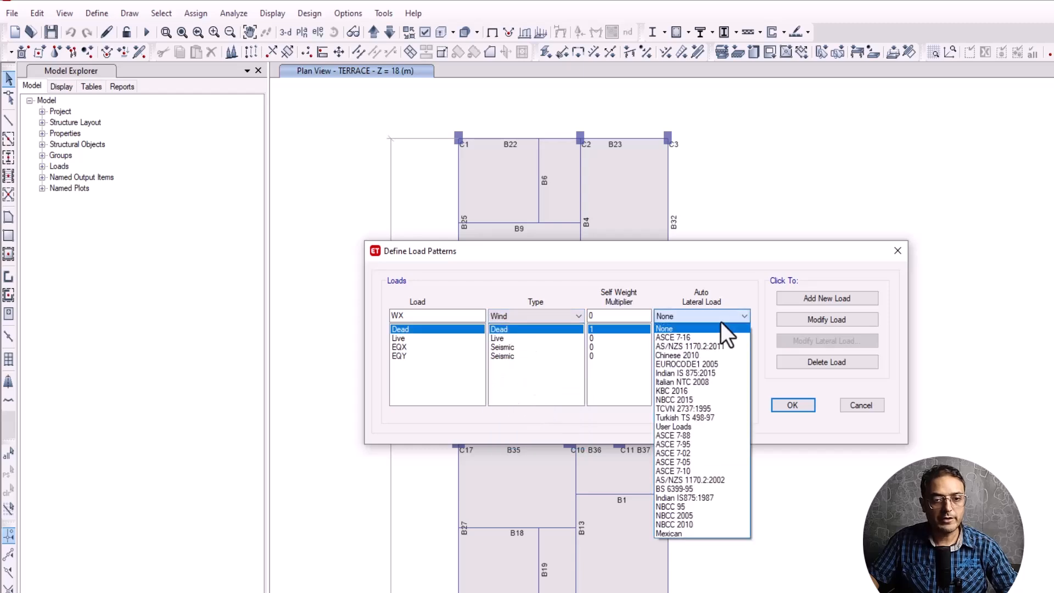
click(699, 373)
click(818, 301)
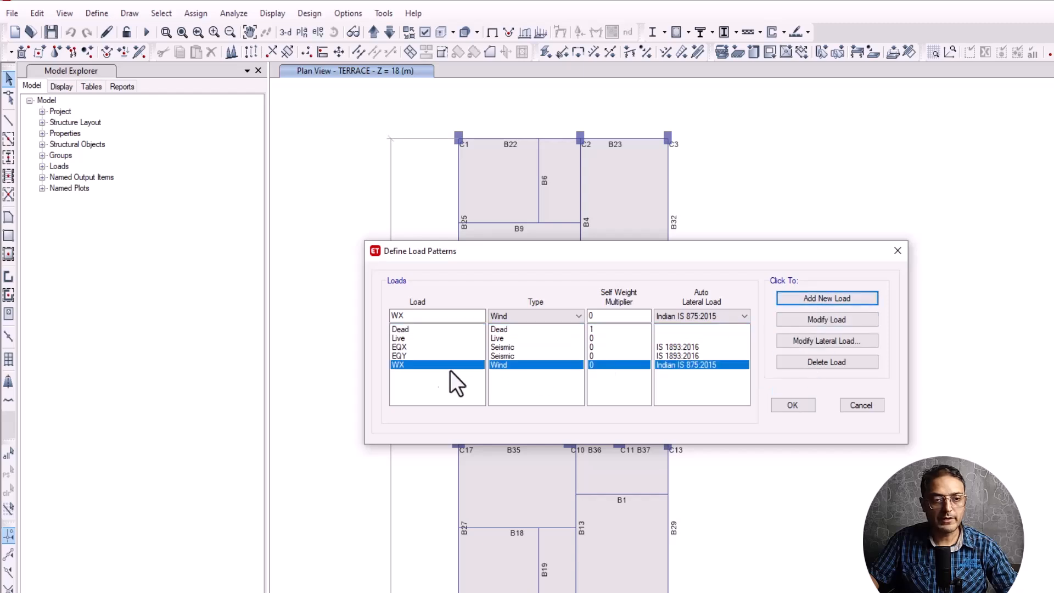
Step: Add a second wind load pattern named WY with the Indian IS 875:2015 auto lateral load
click(417, 317)
key(BackSpace)
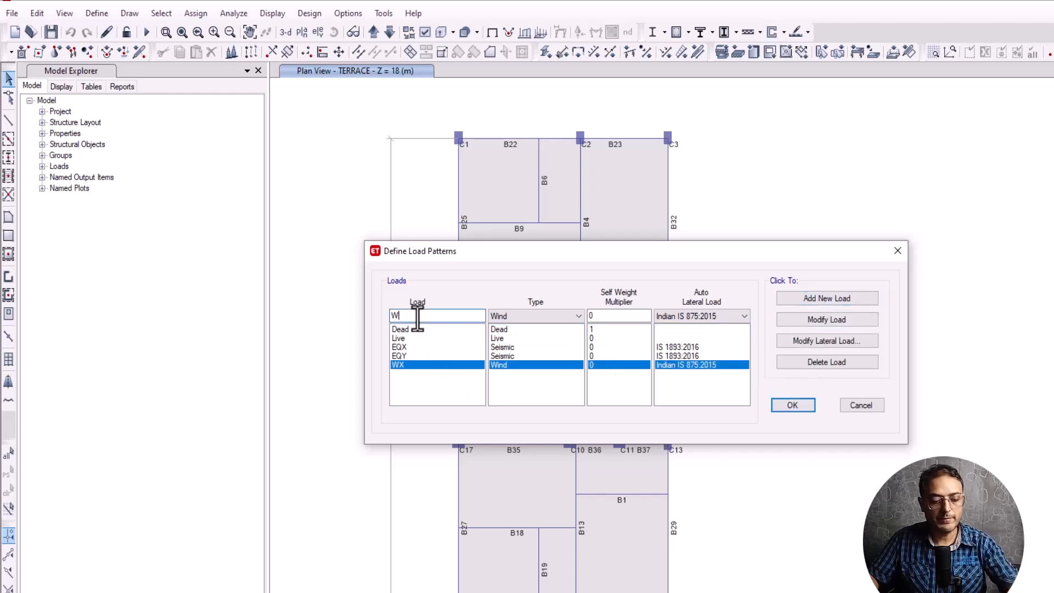
text(Y)
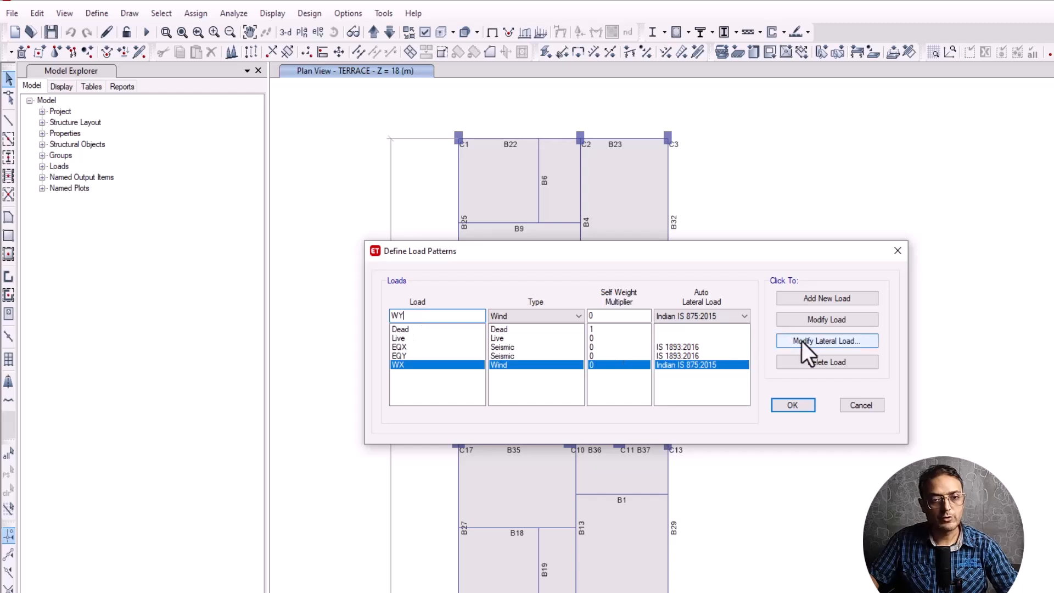
click(820, 299)
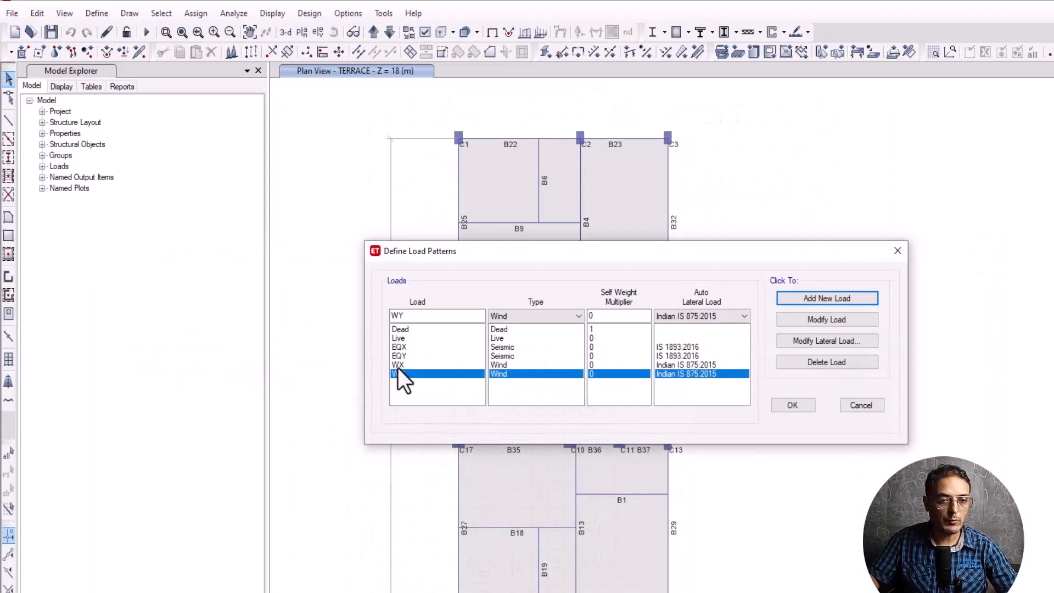
Step: Open the lateral load settings of WX, and look up the basic wind speed table in Annex A of the IS 875 (Part 3) PDF
click(398, 365)
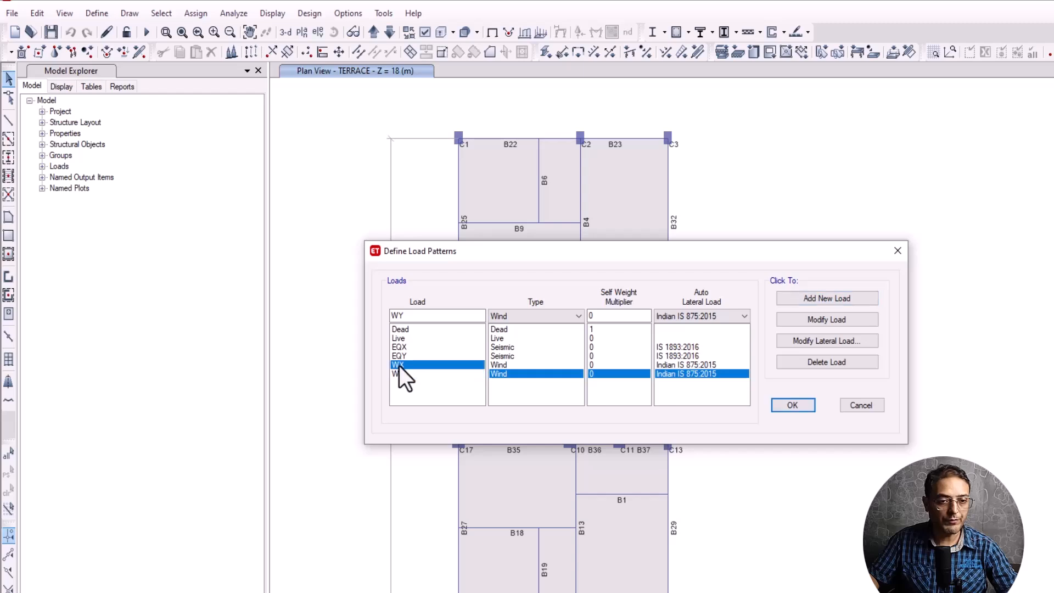
click(835, 344)
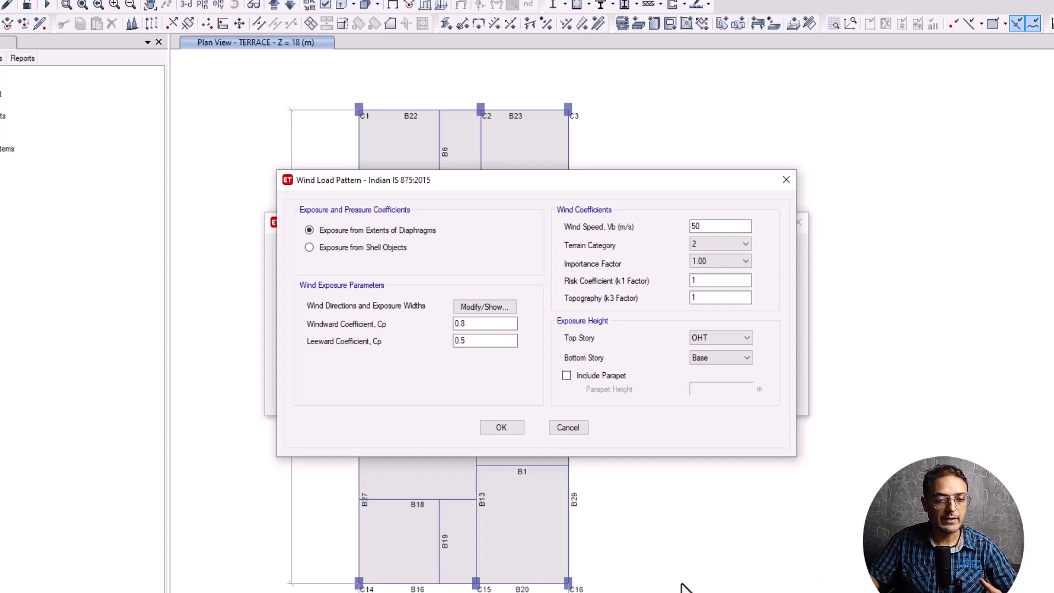
key(alt+Tab)
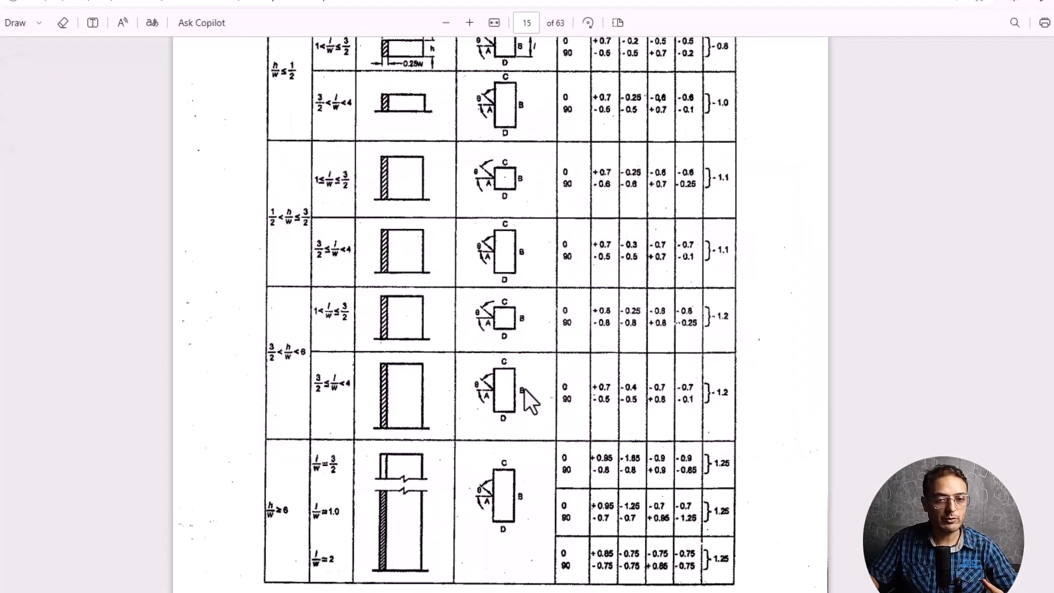
scroll(525, 388, down, 20)
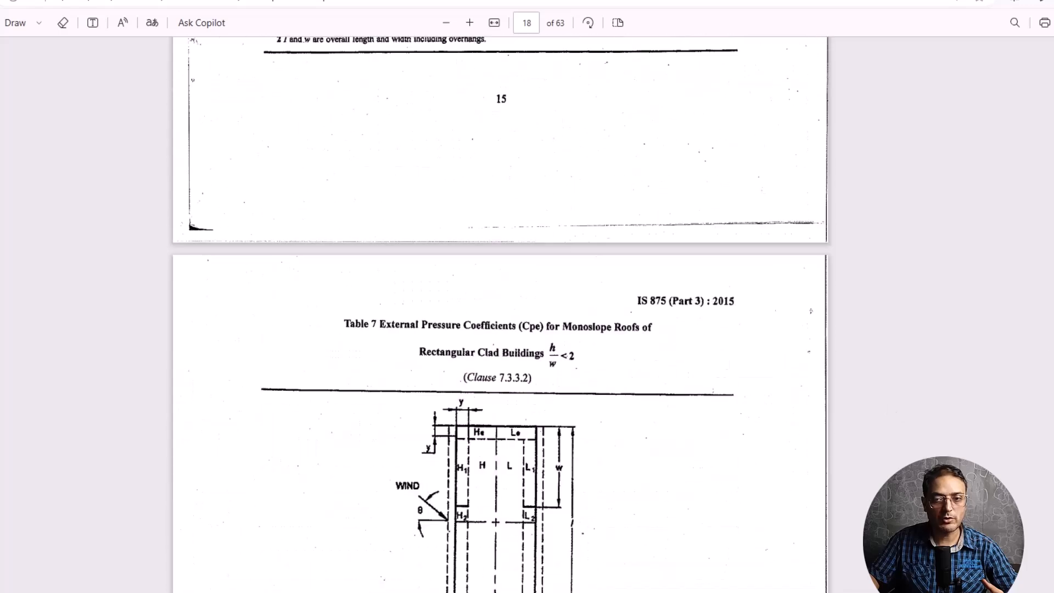
scroll(500, 314, down, 20)
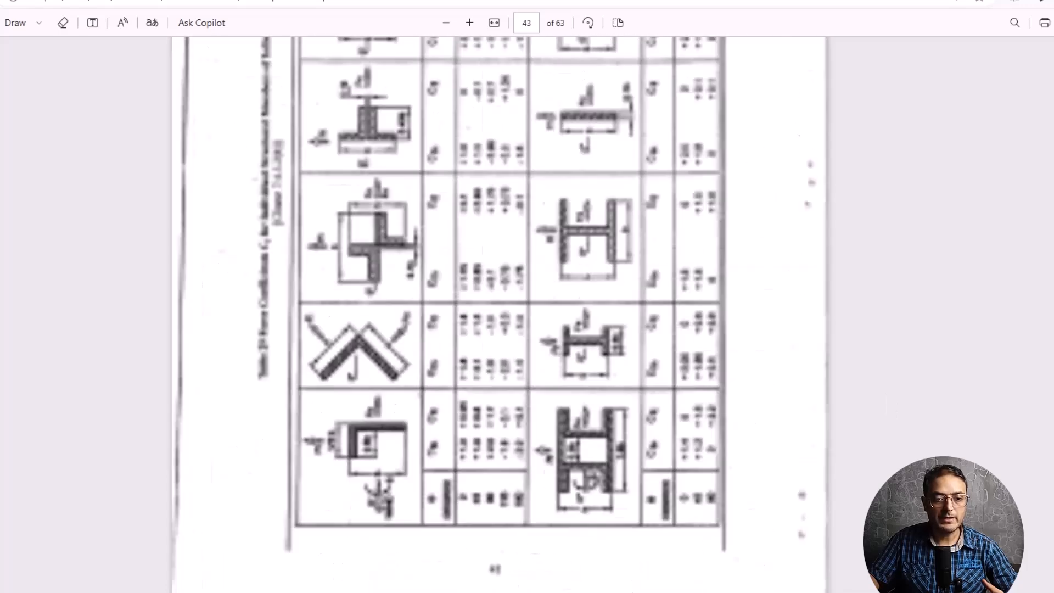
scroll(501, 314, down, 20)
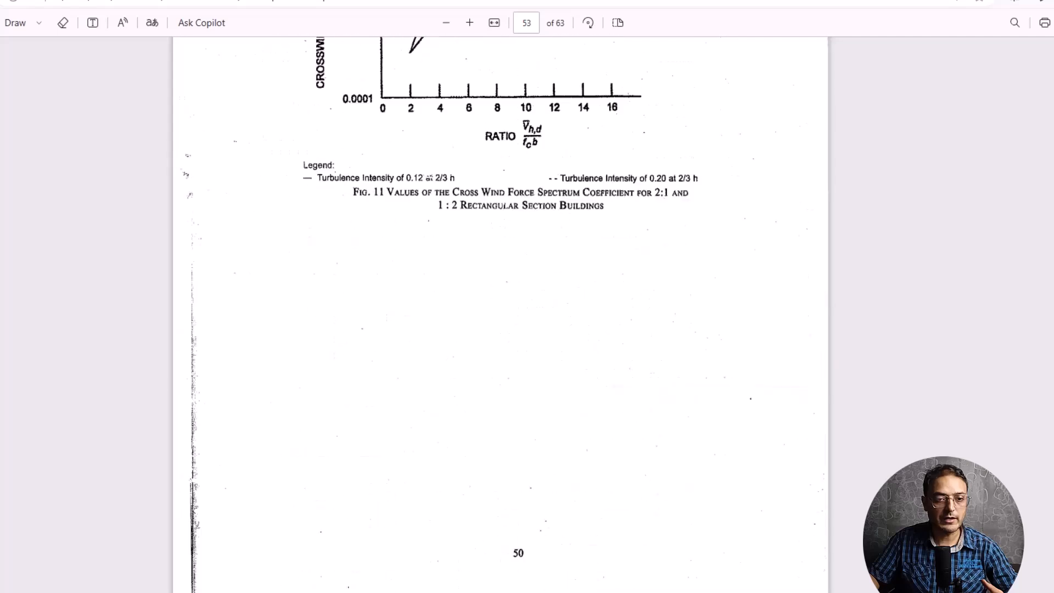
scroll(318, 337, down, 2)
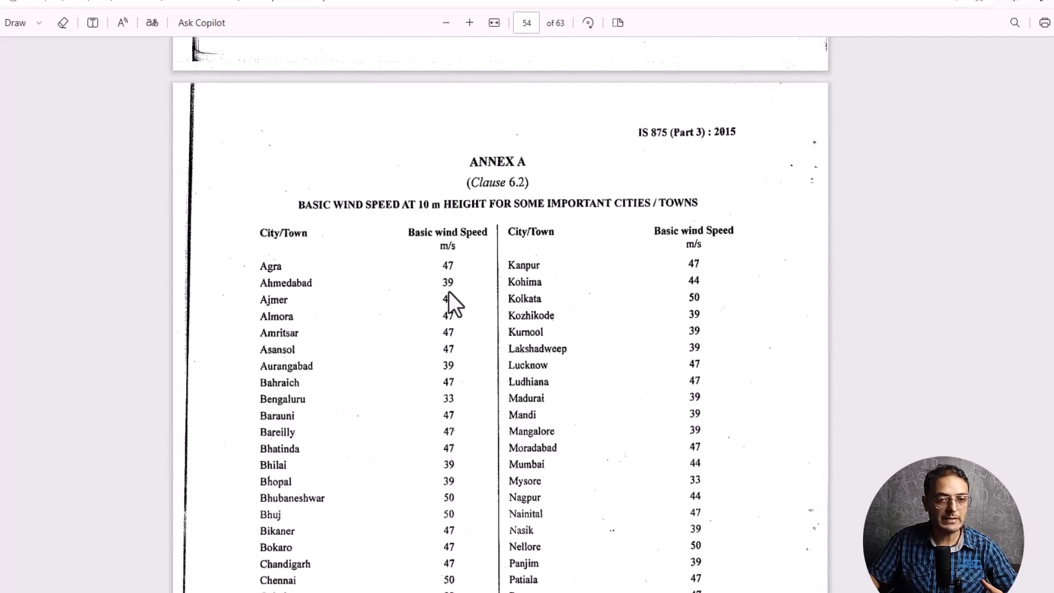
Step: Set the wind speed Vb of the WX wind load pattern to 47 m/s, based on the Annex A table
scroll(430, 359, down, 4)
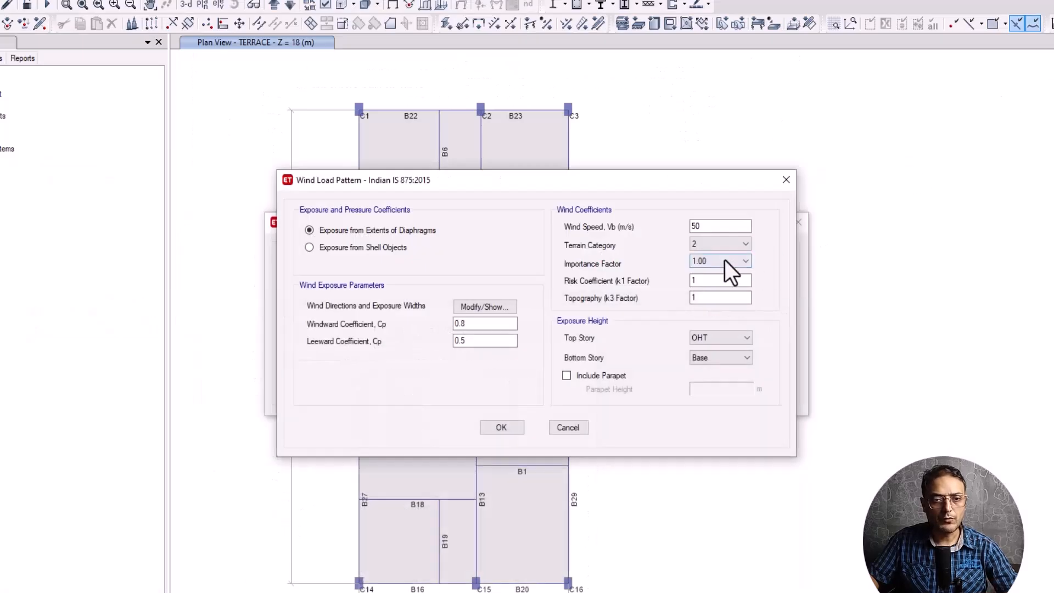
double_click(696, 226)
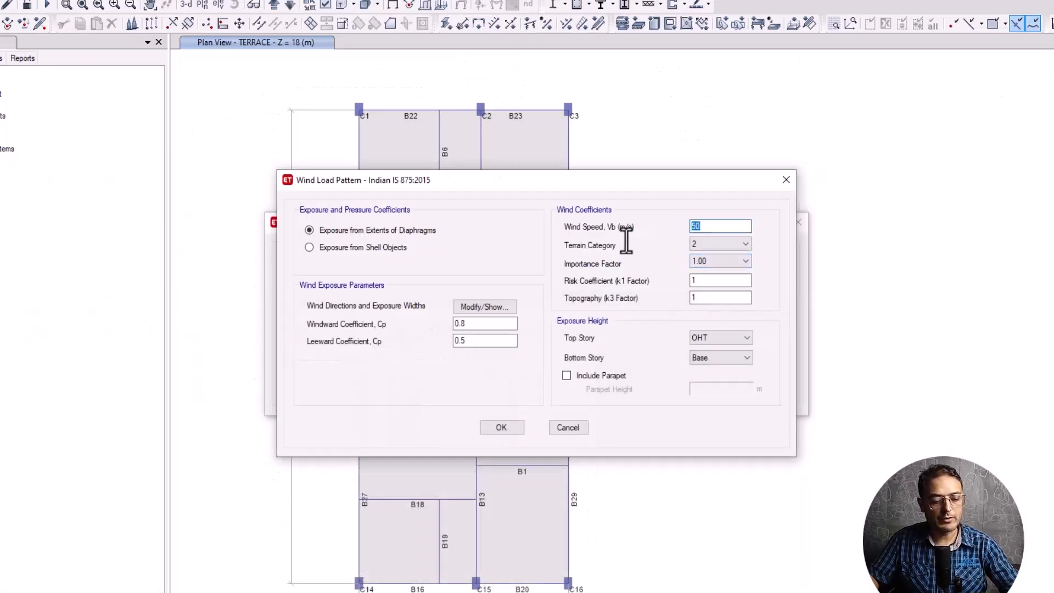
text(47)
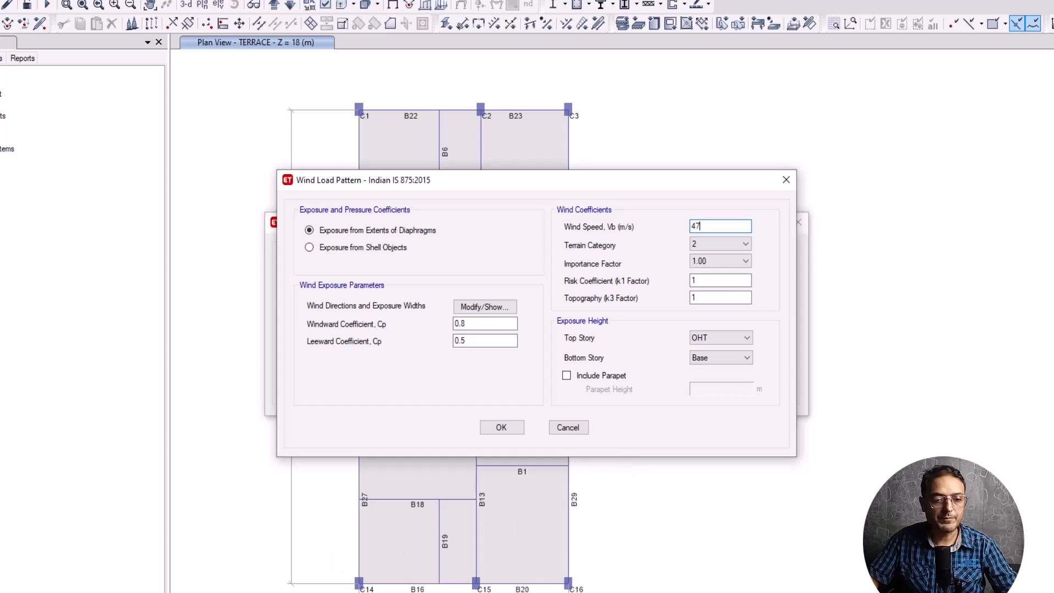
Step: Switch to the IS 875 (Part 3) PDF and find the terrain category definitions in clause 6.3.2.1, starting with Category 1
key(alt+Tab)
scroll(386, 415, up, 4)
scroll(646, 384, up, 6)
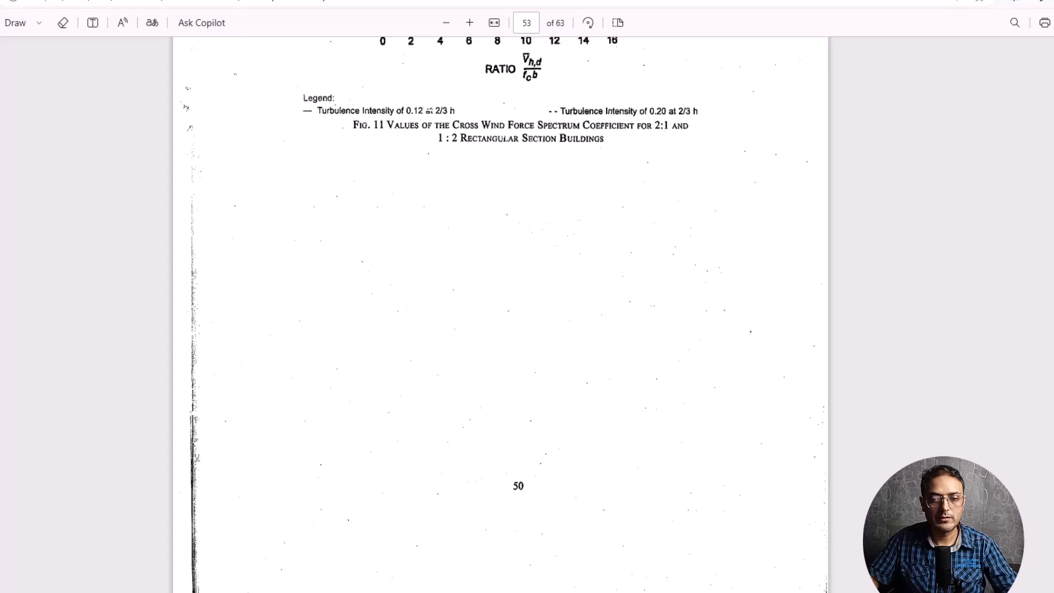
scroll(500, 314, down, 8)
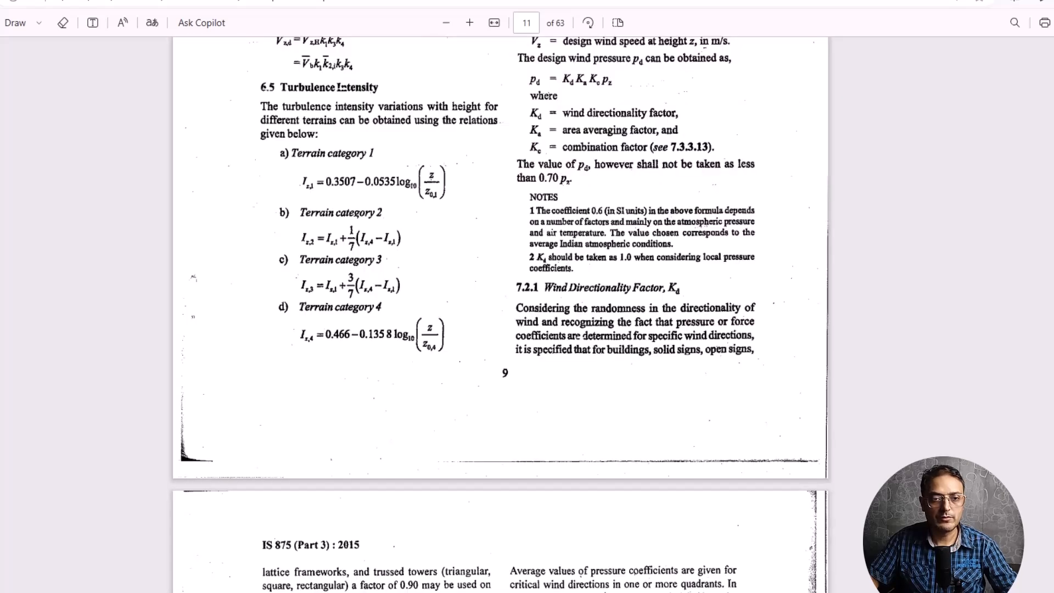
scroll(898, 297, up, 20)
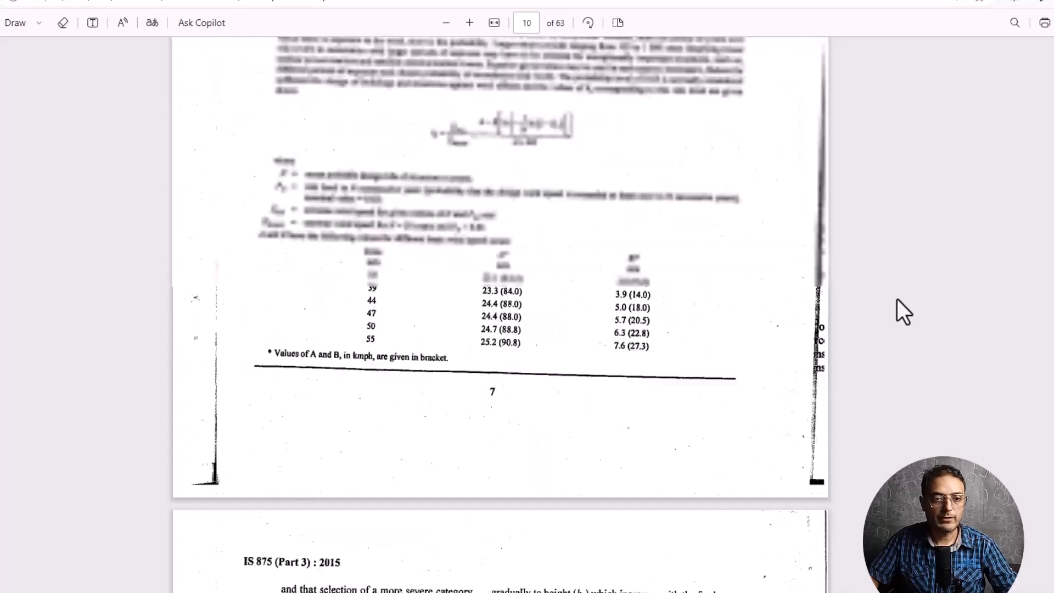
scroll(896, 299, up, 20)
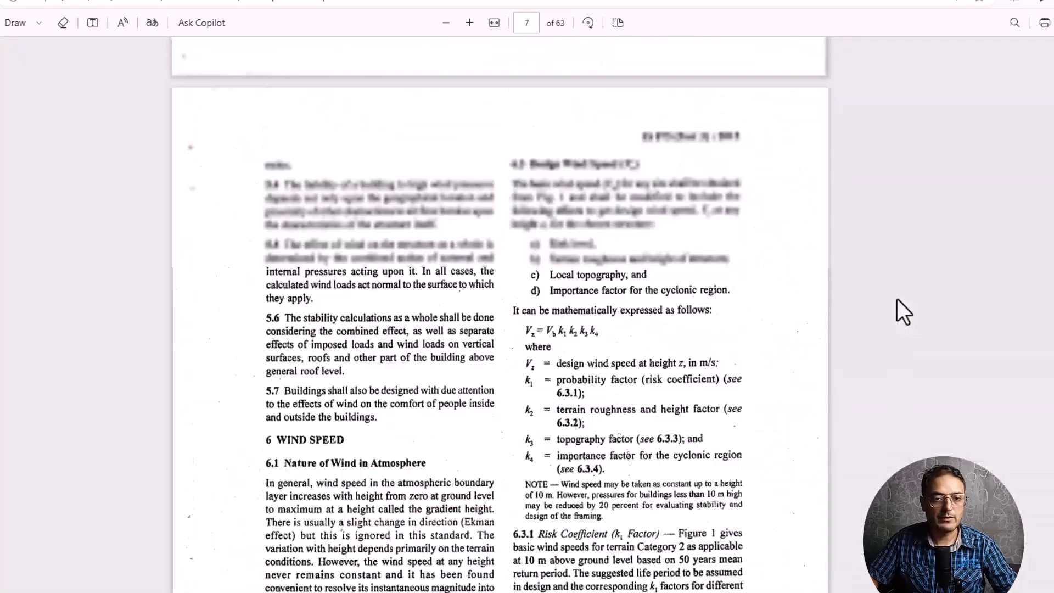
scroll(896, 299, down, 5)
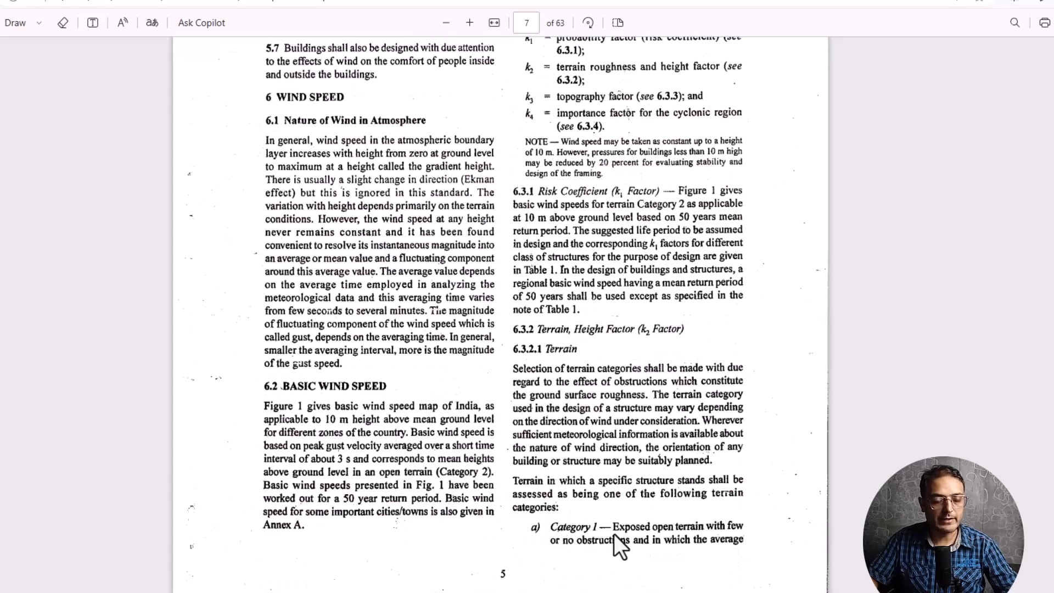
scroll(611, 526, down, 1)
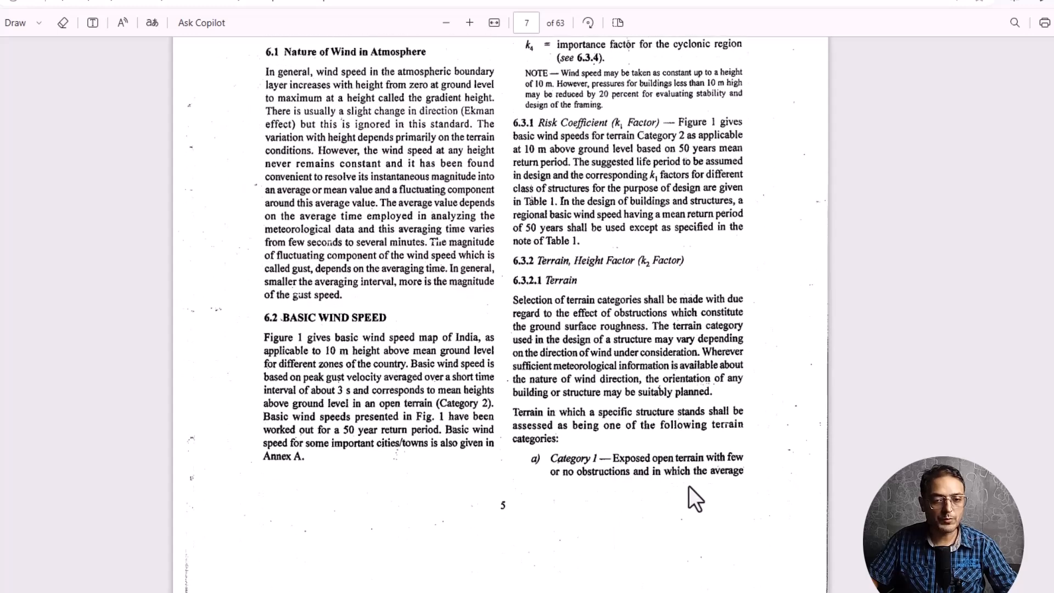
Step: Rotate the basic wind speed map page upright and read the Category 2 terrain description beneath the map
scroll(690, 485, down, 8)
scroll(747, 492, down, 4)
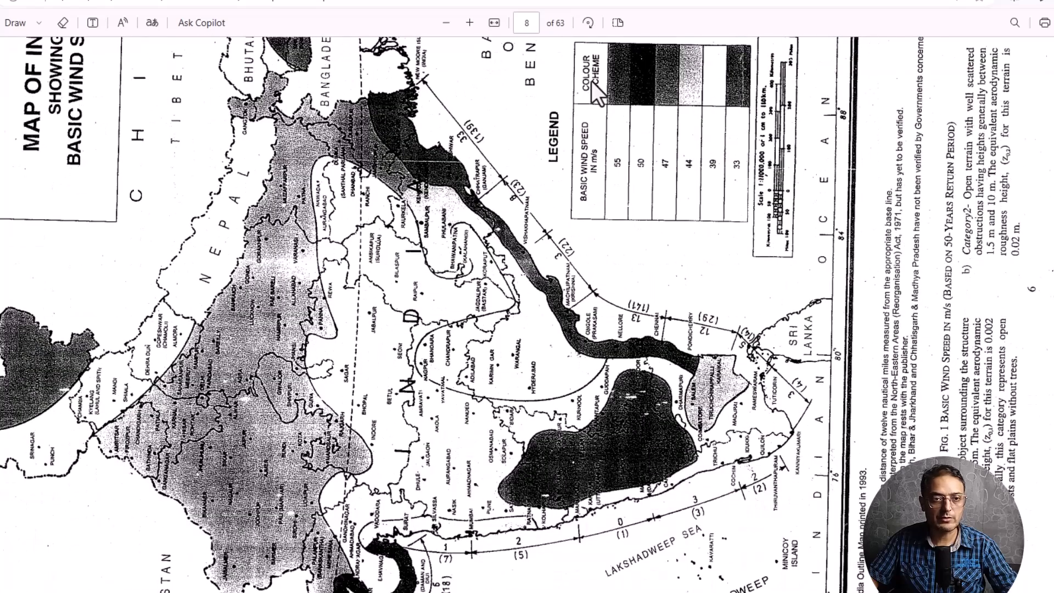
click(587, 22)
scroll(566, 361, down, 10)
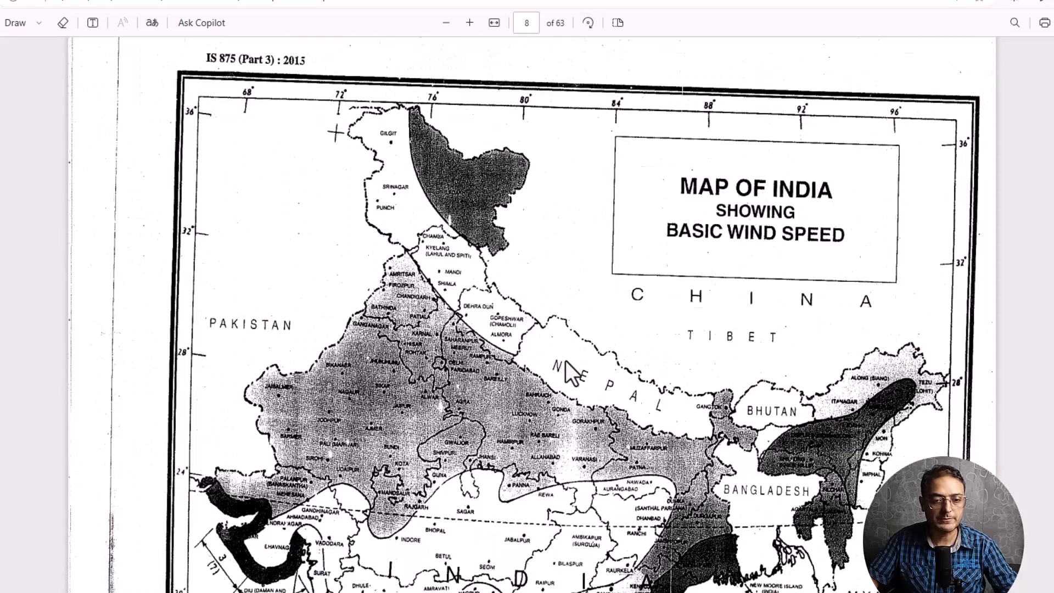
scroll(570, 373, down, 3)
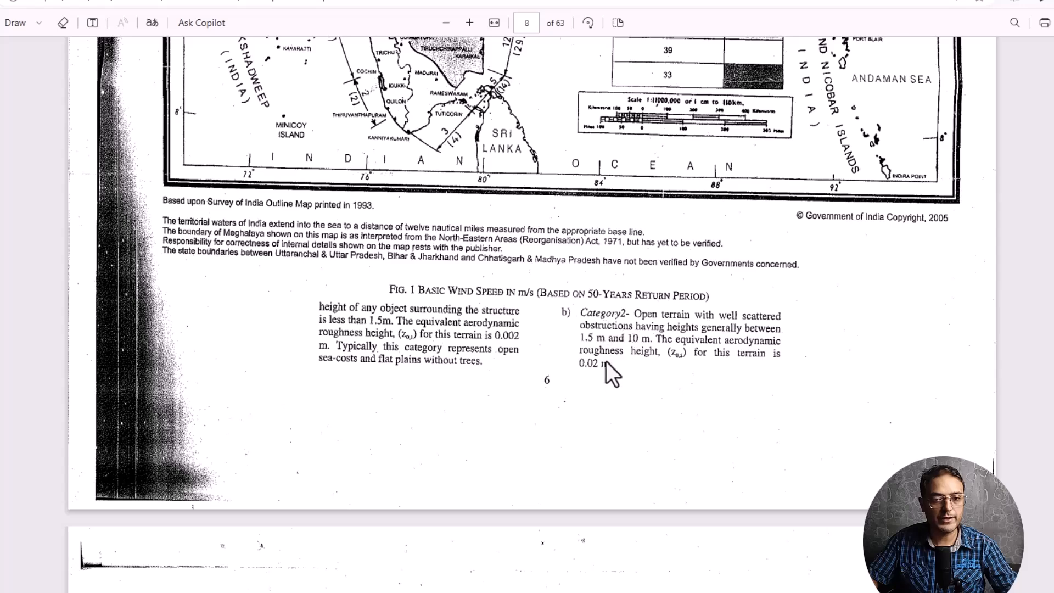
Step: Restore the PDF's original page rotation and read the descriptions of terrain Categories 3 and 4
double_click(593, 24)
scroll(607, 347, down, 2)
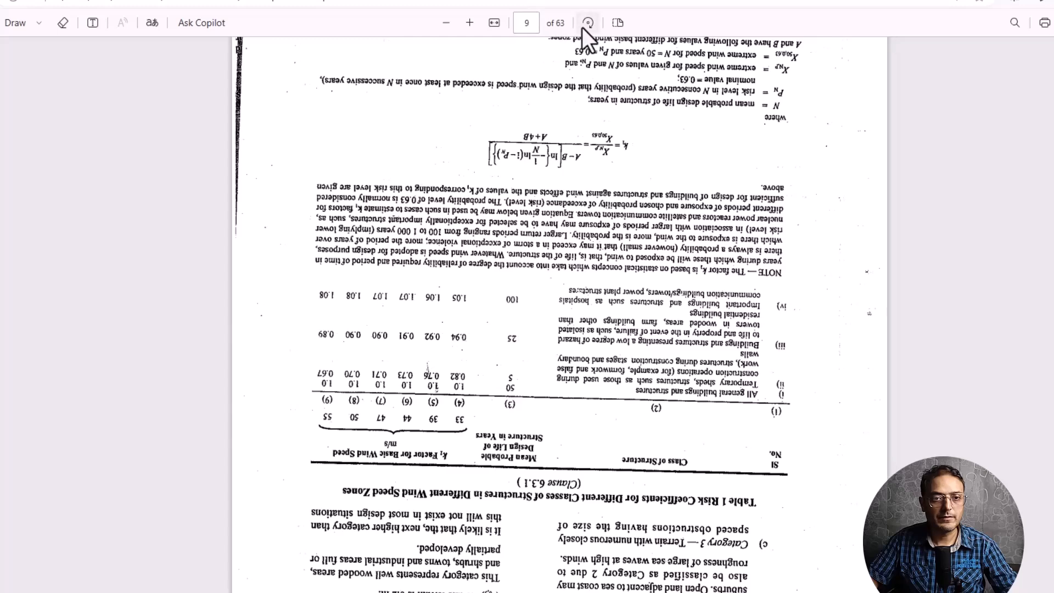
double_click(582, 28)
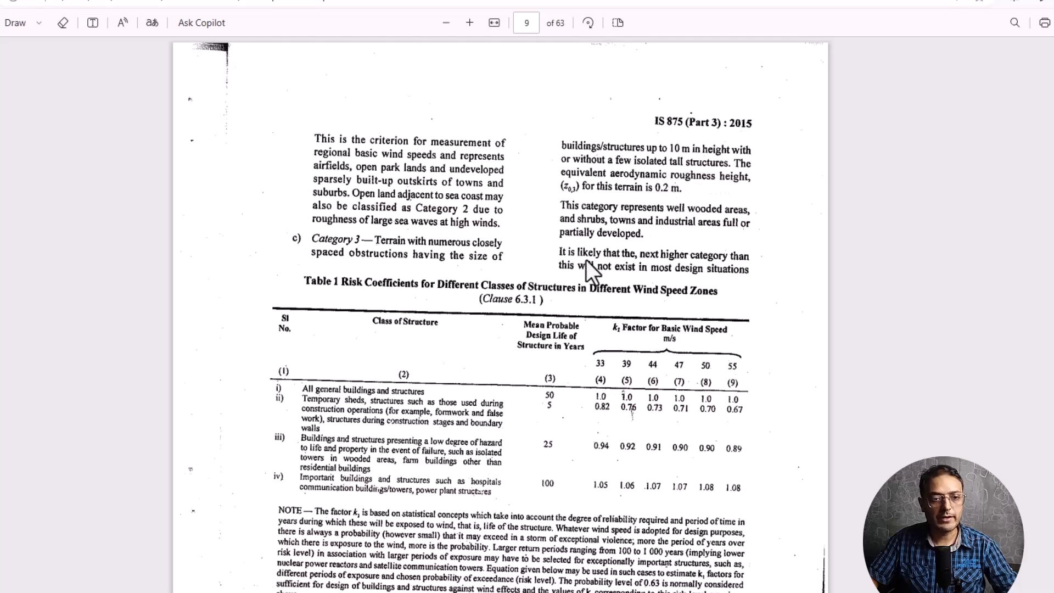
scroll(481, 302, down, 4)
scroll(480, 299, down, 10)
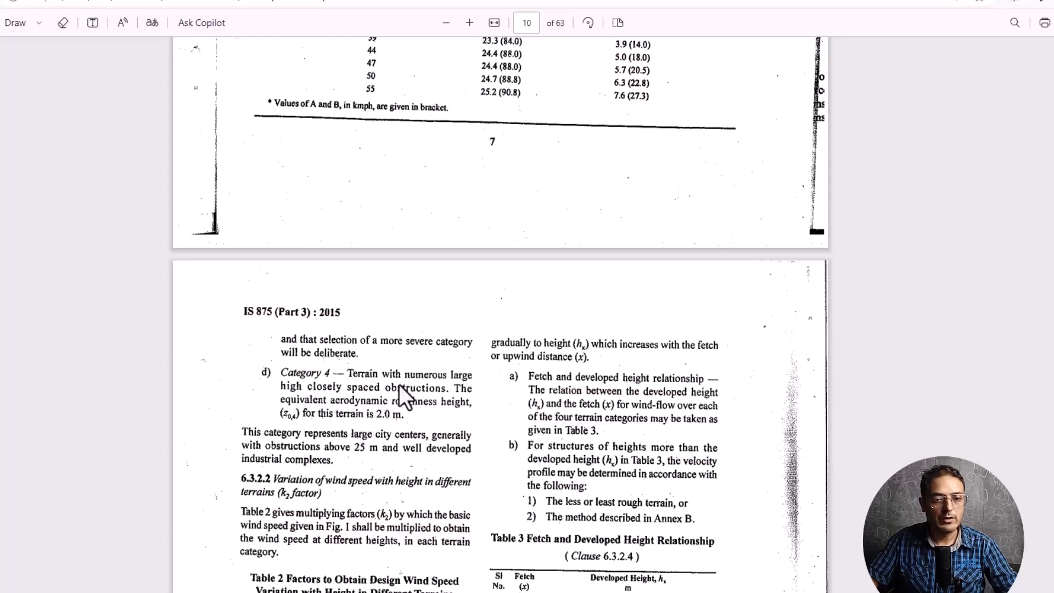
scroll(399, 385, up, 12)
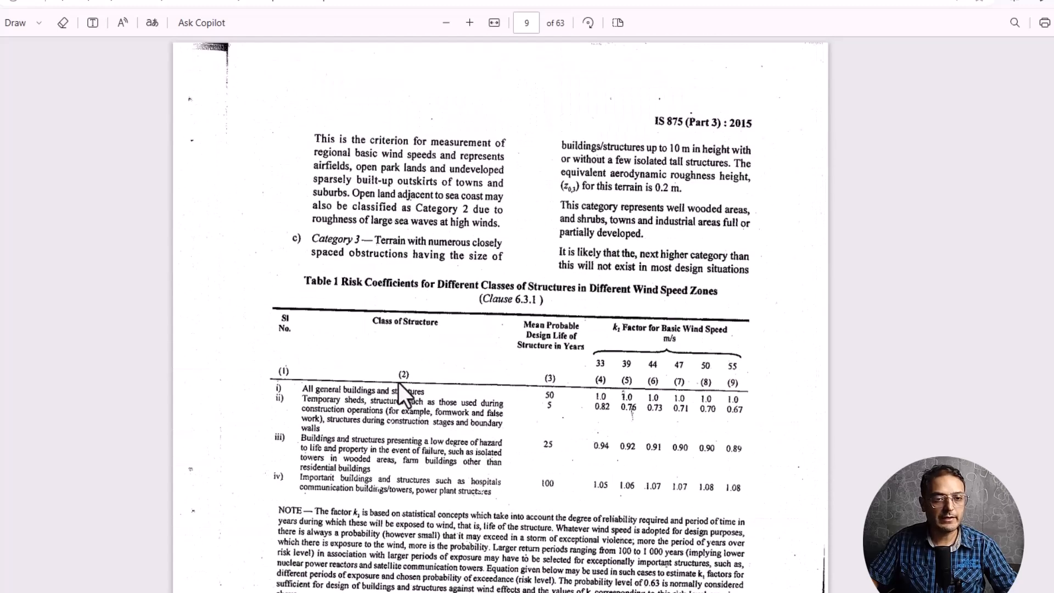
scroll(398, 382, up, 3)
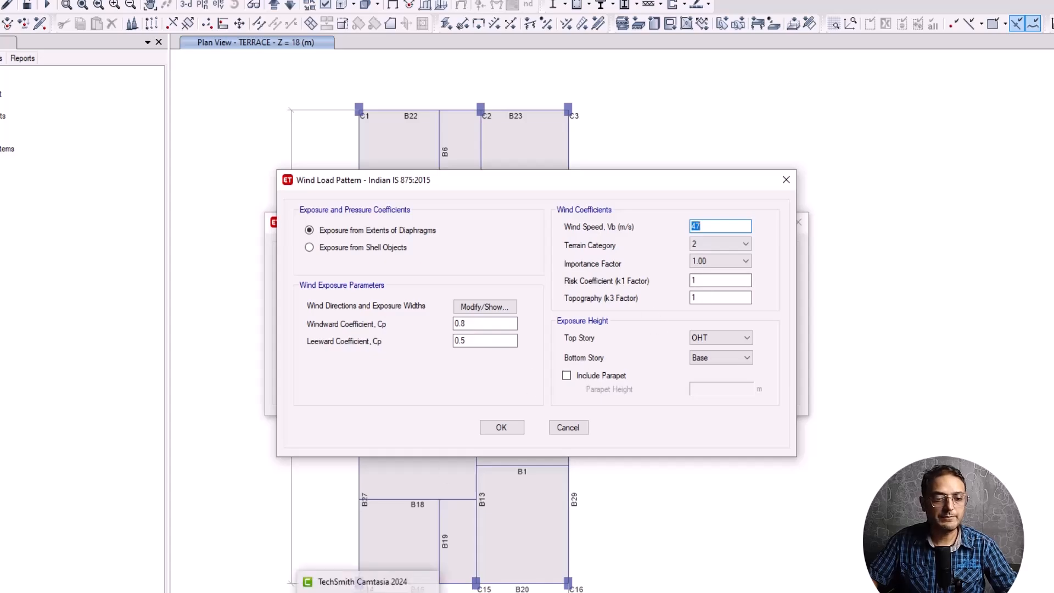
Step: Look up the k4 importance factors for cyclonic regions in clause 6.3.4 of the PDF, and return to ETABS
click(370, 591)
scroll(413, 353, down, 12)
scroll(412, 353, down, 10)
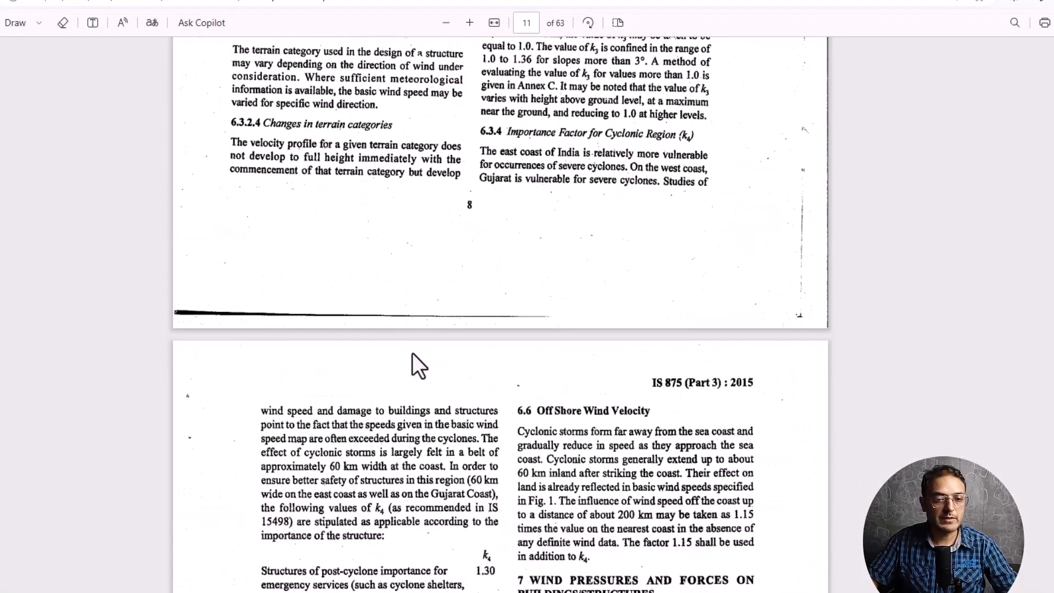
scroll(413, 346, up, 3)
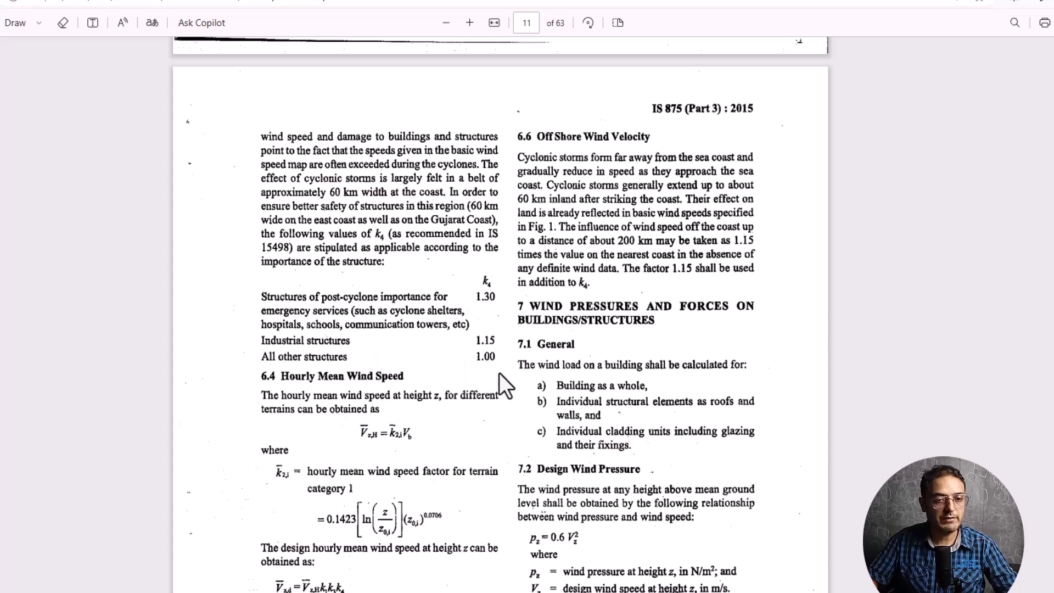
key(alt+Tab)
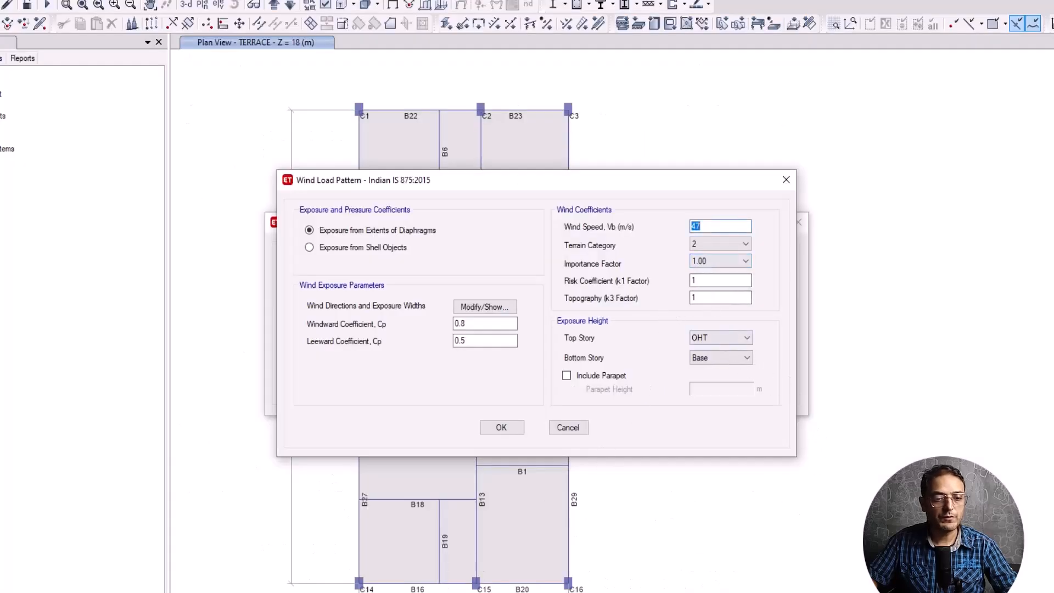
Step: Look up the risk coefficient k1 in clause 6.3.1 and Table 1 of the IS 875 PDF, and return to ETABS
key(alt+Tab)
scroll(537, 405, up, 10)
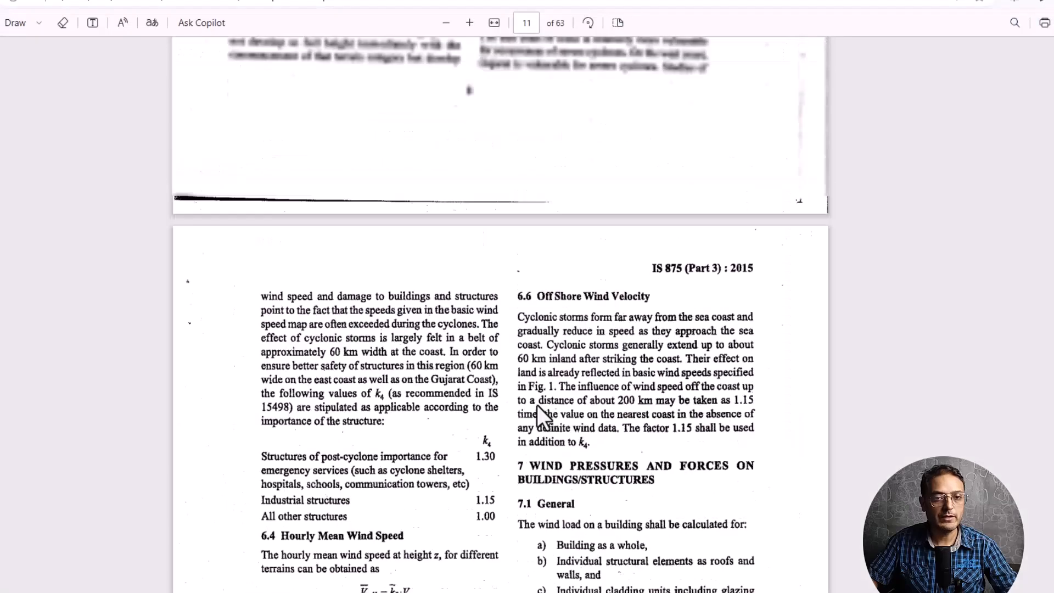
scroll(537, 405, up, 20)
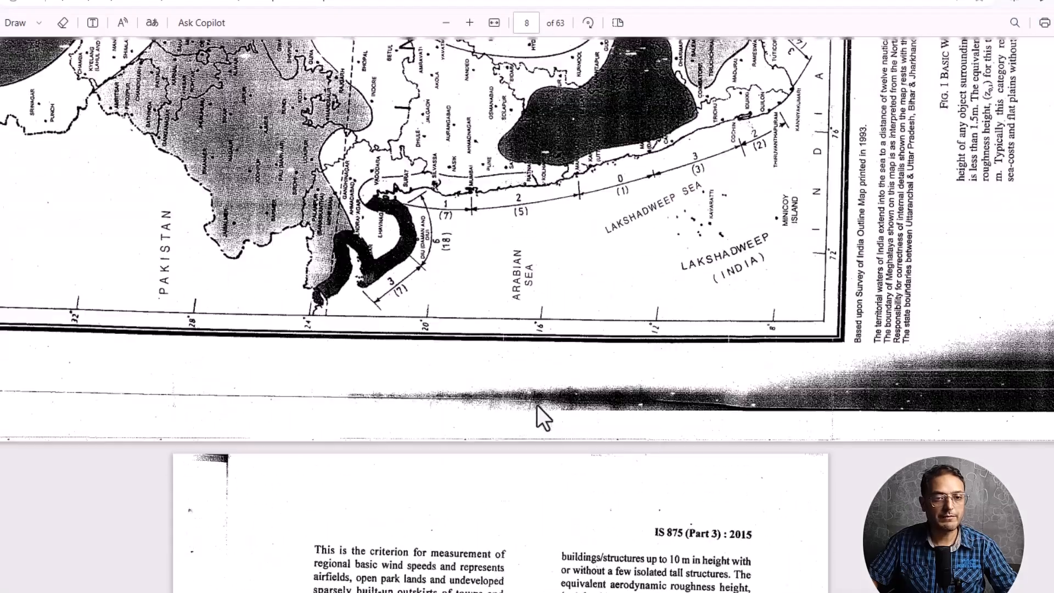
scroll(537, 405, up, 3)
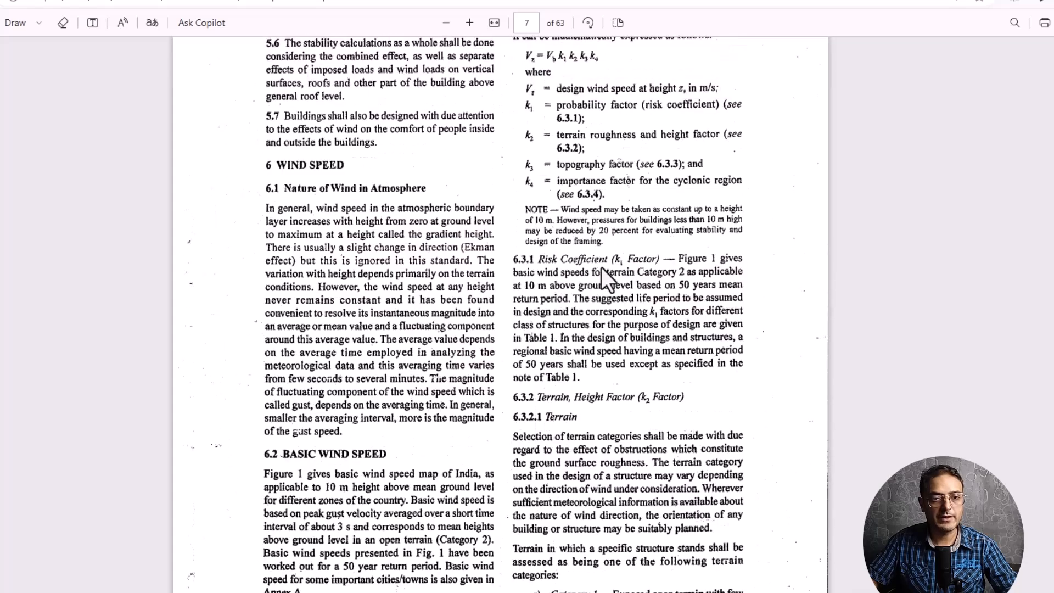
scroll(595, 336, down, 2)
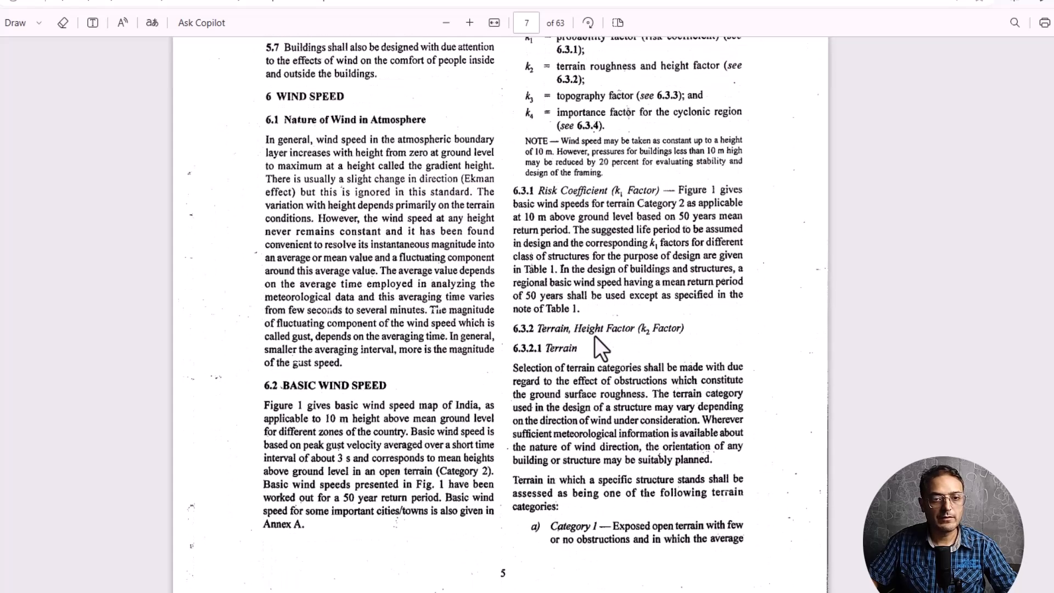
scroll(595, 336, down, 9)
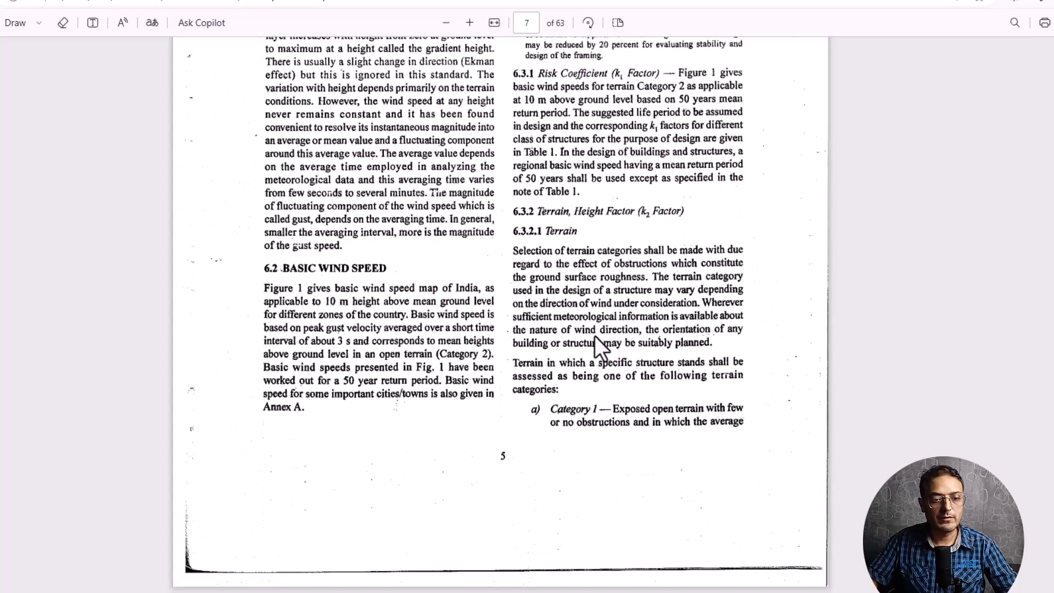
scroll(594, 335, up, 14)
scroll(594, 336, up, 15)
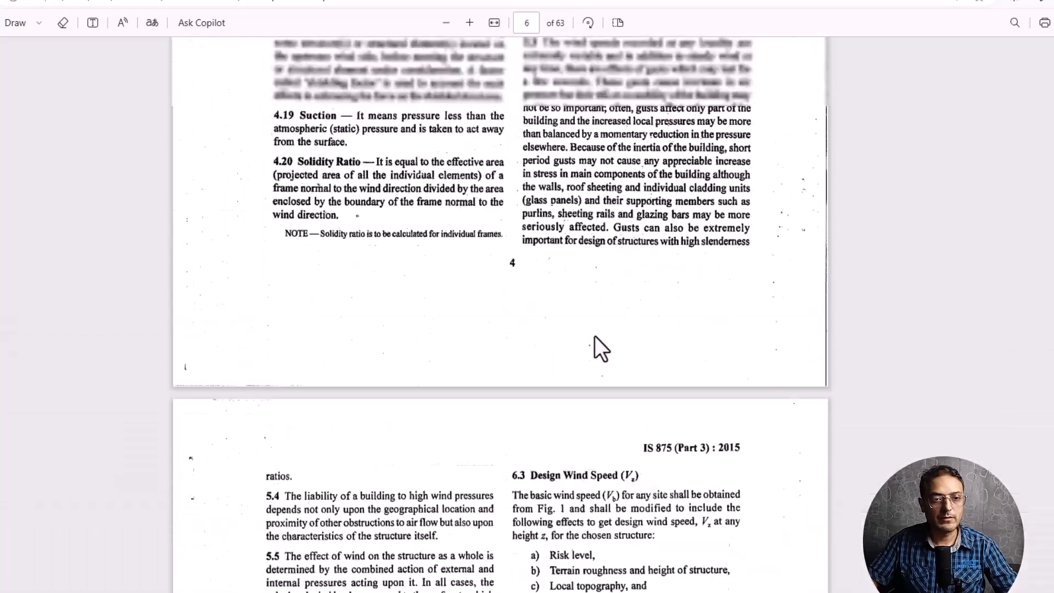
scroll(595, 337, down, 20)
scroll(594, 337, down, 20)
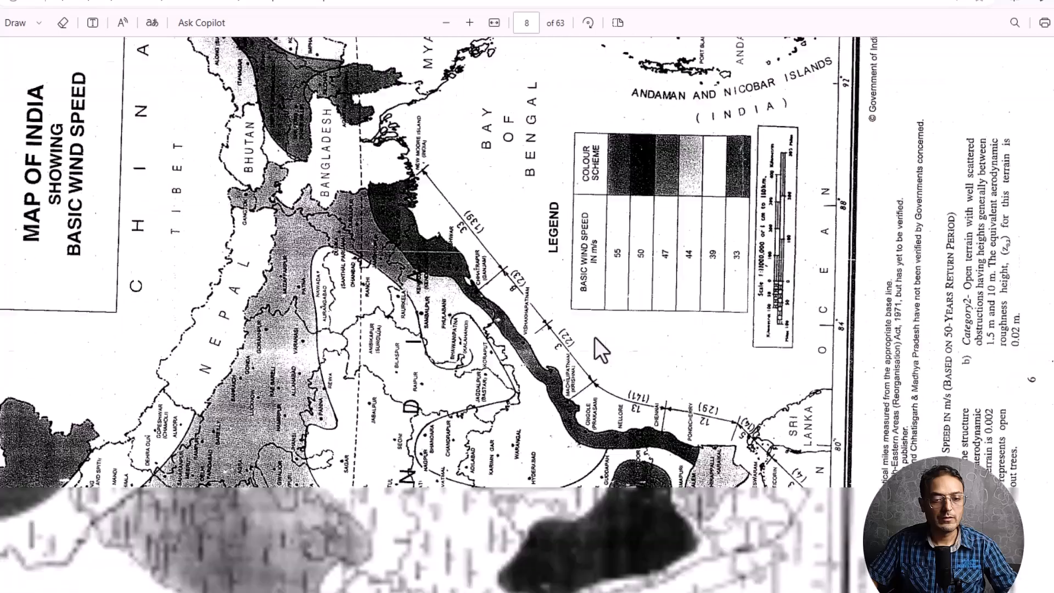
scroll(595, 337, down, 1)
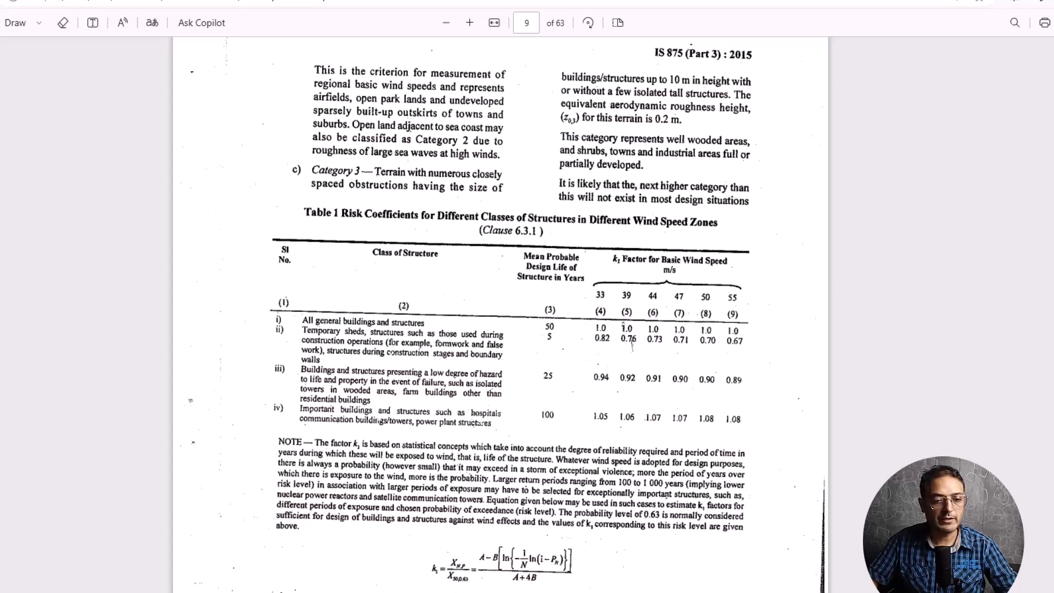
key(alt+Tab)
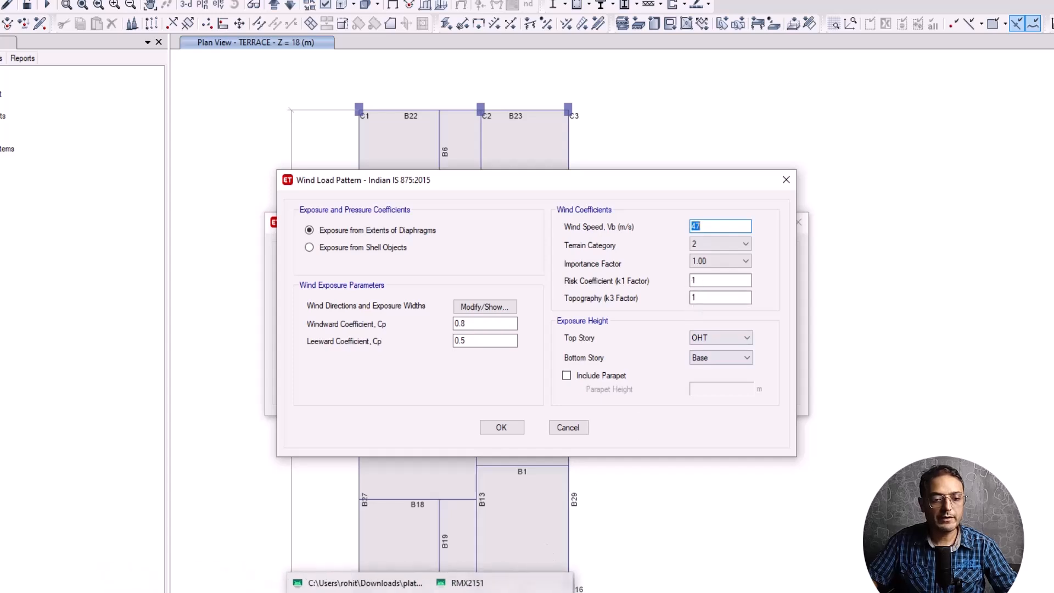
Step: Look up the topography factor k3 in clause 6.3.3 of the IS 875 PDF, and return to the wind load settings in ETABS
click(179, 592)
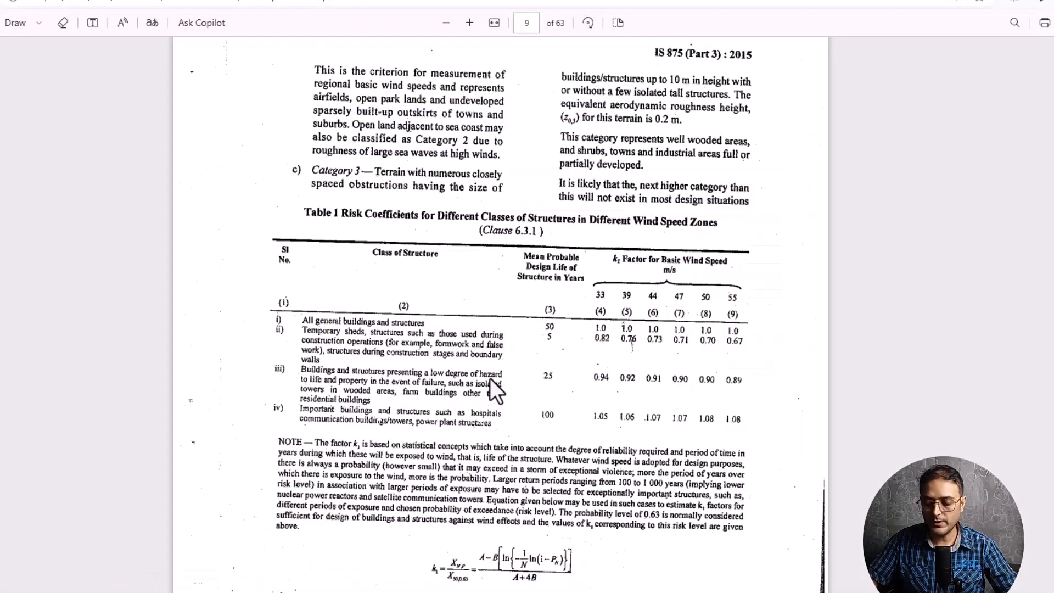
scroll(490, 379, down, 15)
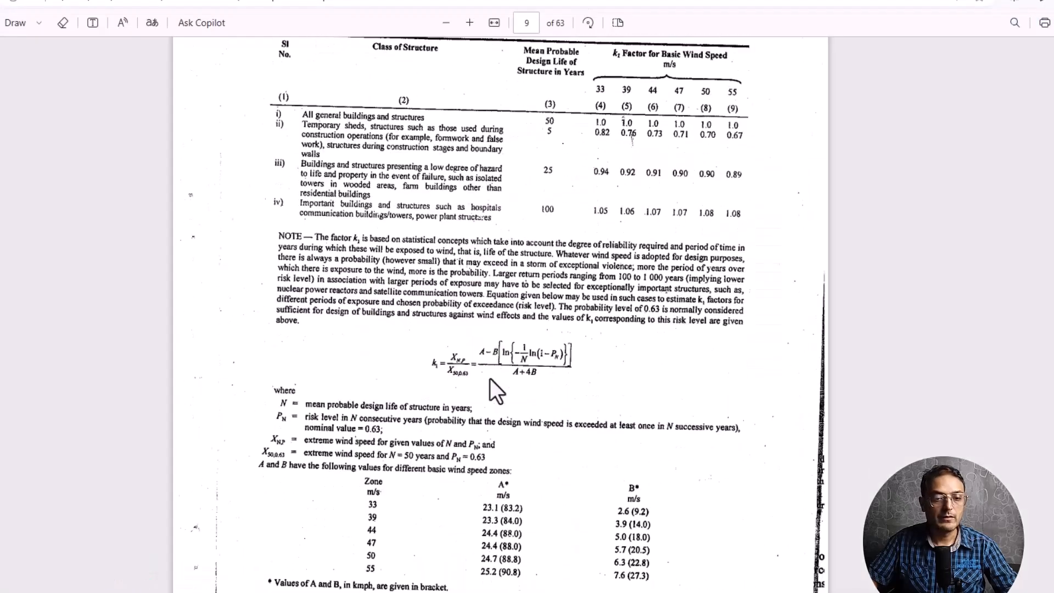
scroll(489, 379, down, 8)
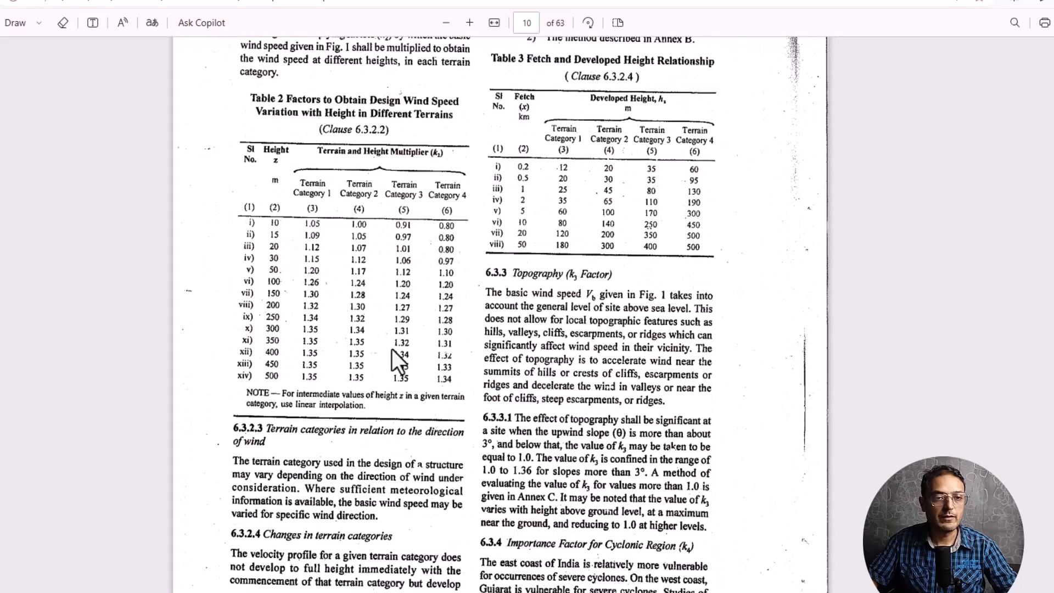
scroll(324, 301, up, 1)
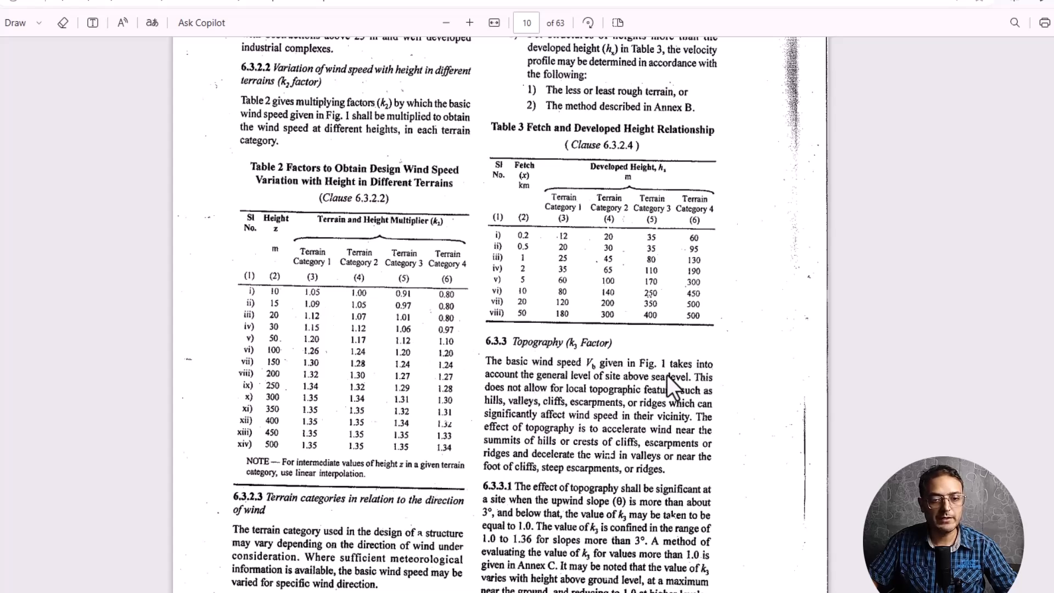
scroll(587, 443, down, 1)
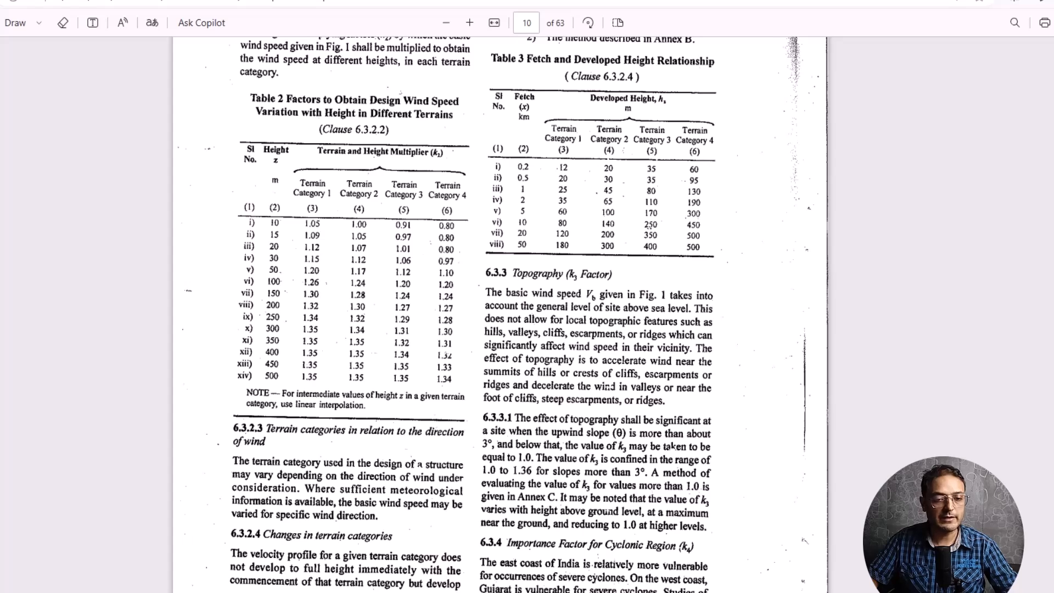
key(alt+Tab)
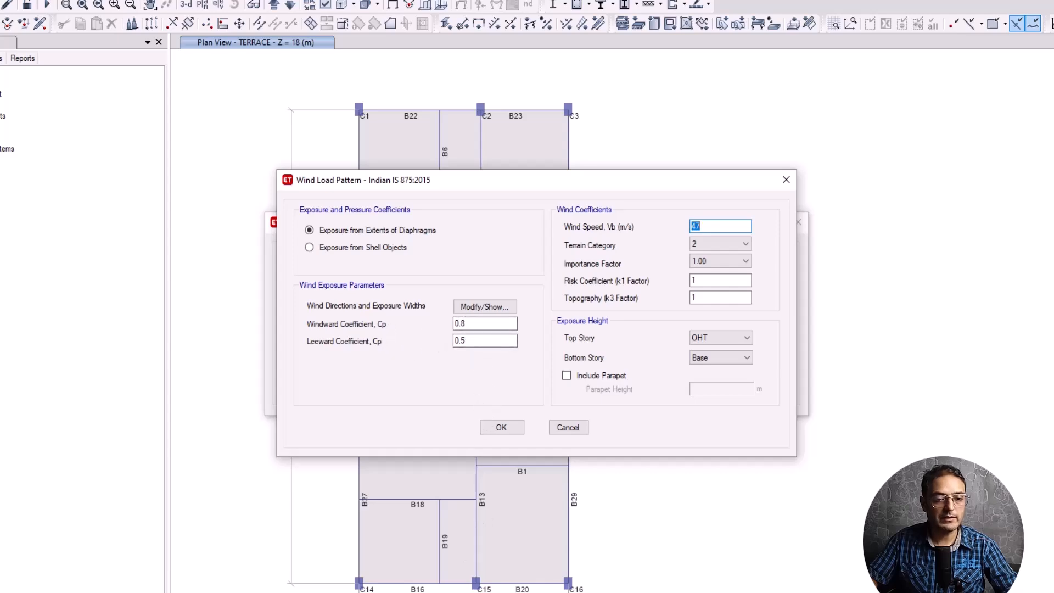
Step: Look up the external pressure coefficients in Table 5 of the IS 875 PDF, and return to the wind load settings in ETABS
key(alt+Tab)
scroll(460, 474, down, 15)
scroll(462, 472, down, 20)
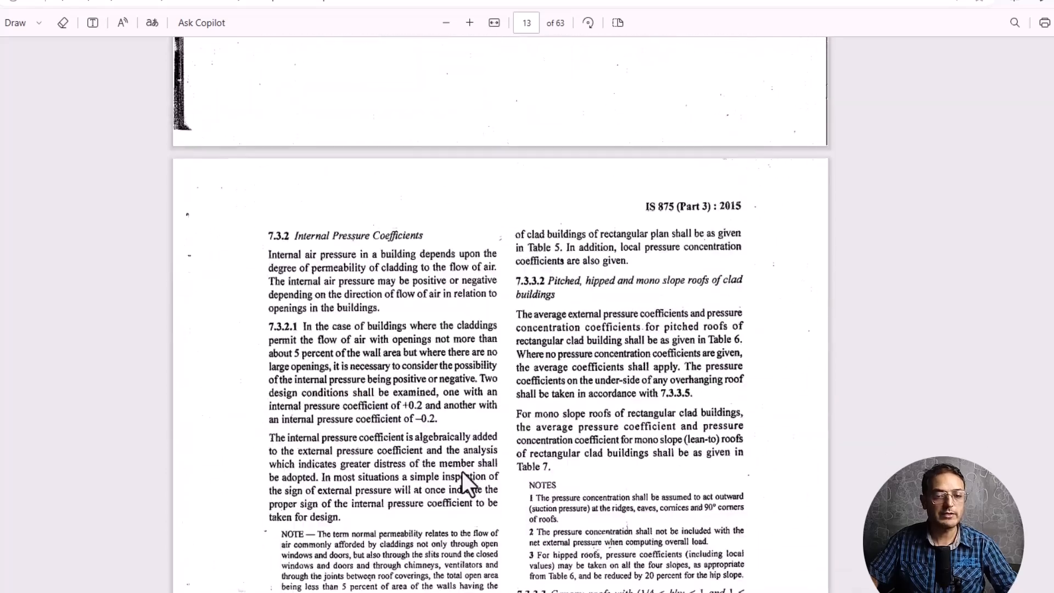
scroll(462, 470, down, 15)
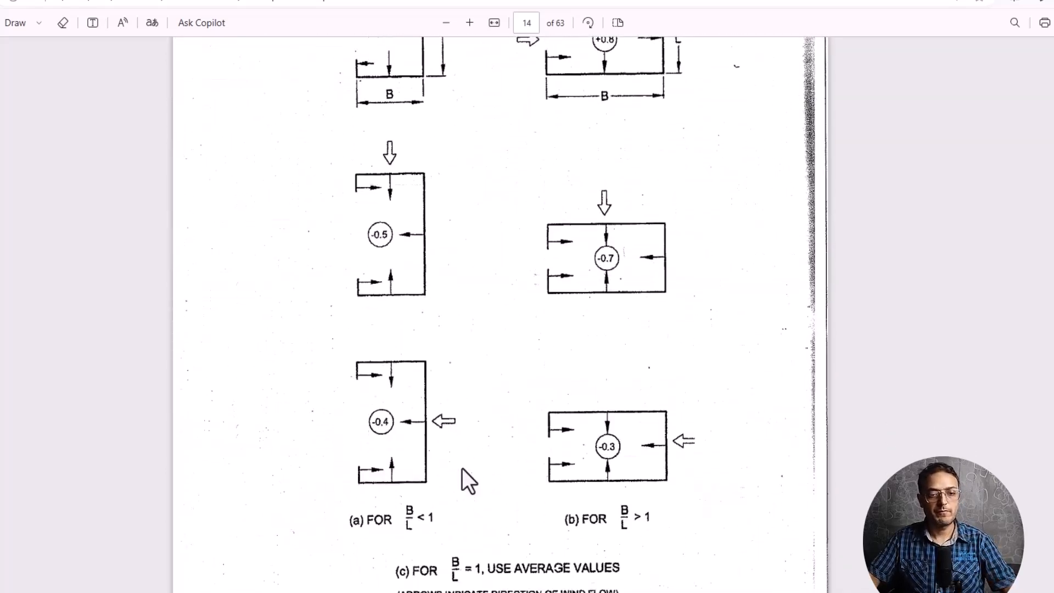
scroll(462, 468, up, 4)
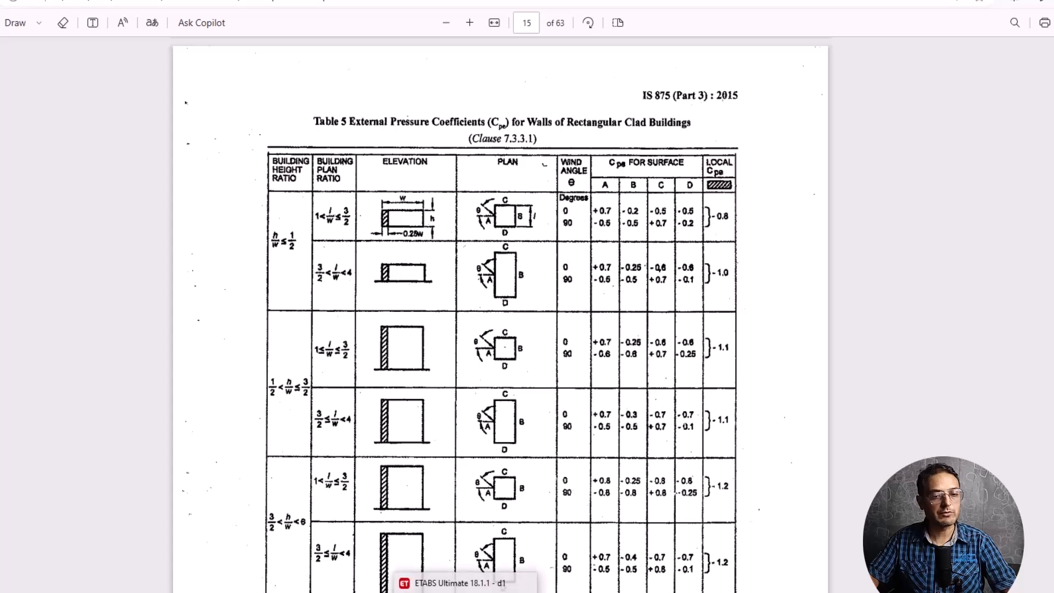
click(472, 581)
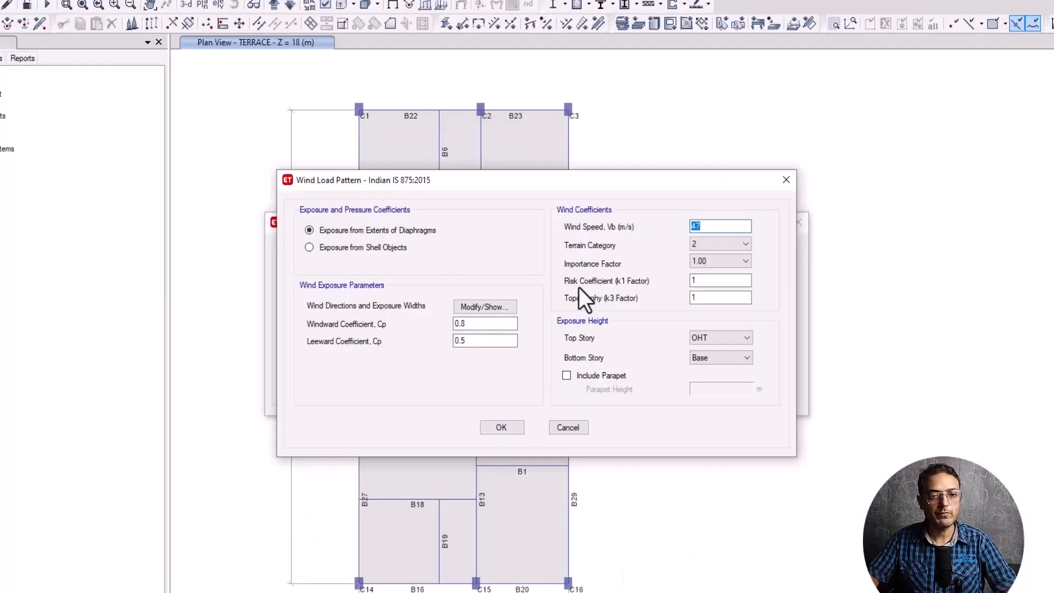
Step: Accept the WX wind settings and the load pattern definitions, and display the OHT story in plan view
click(495, 427)
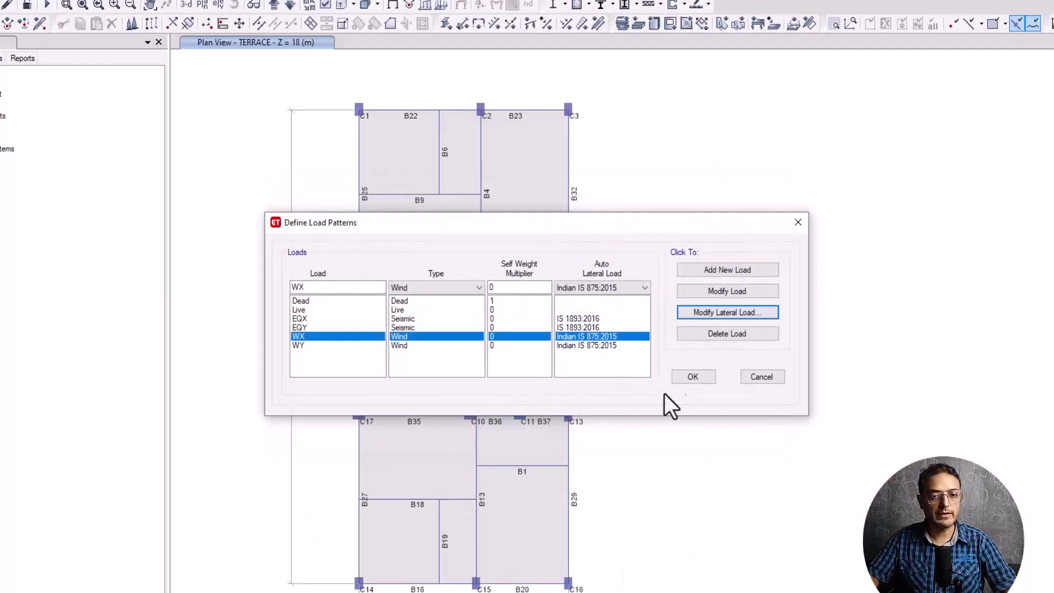
click(688, 381)
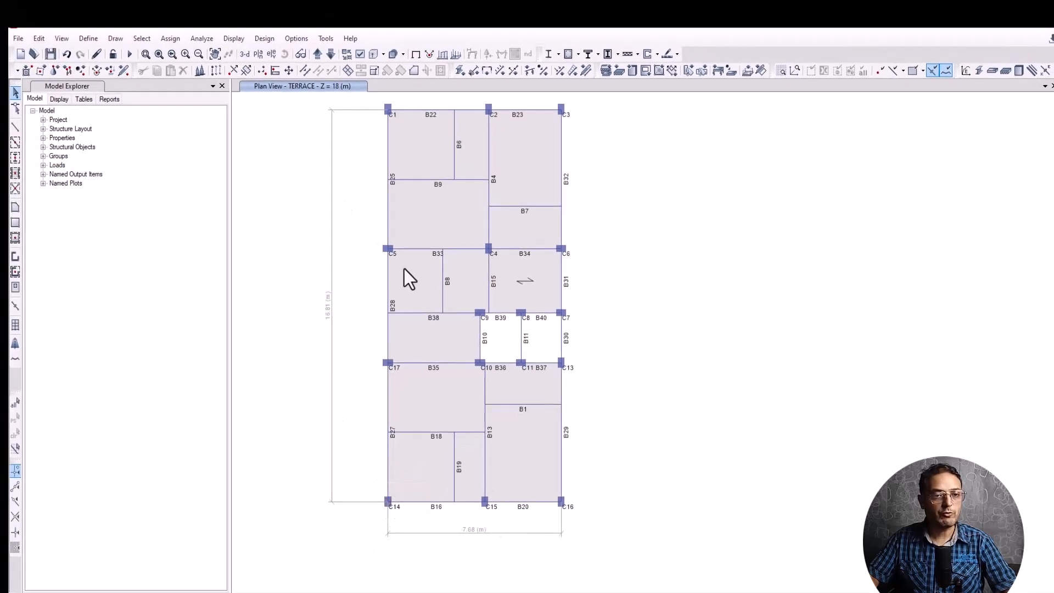
click(318, 54)
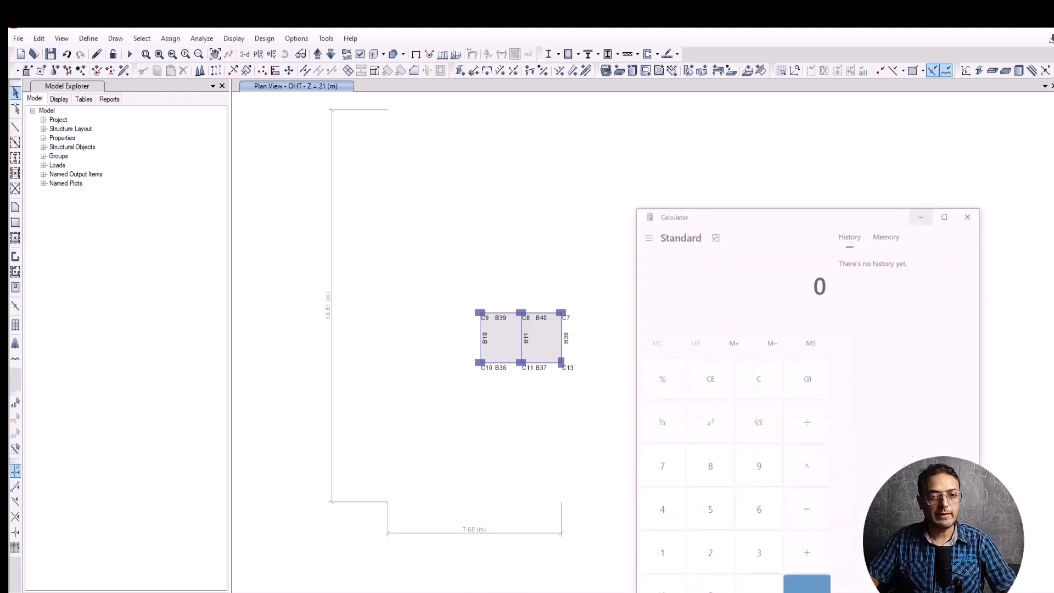
Step: Check the ratio definitions in Table 5, and calculate the building's height-to-width ratio as 21 ÷ 7.68 in Calculator
drag(770, 179, 730, 159)
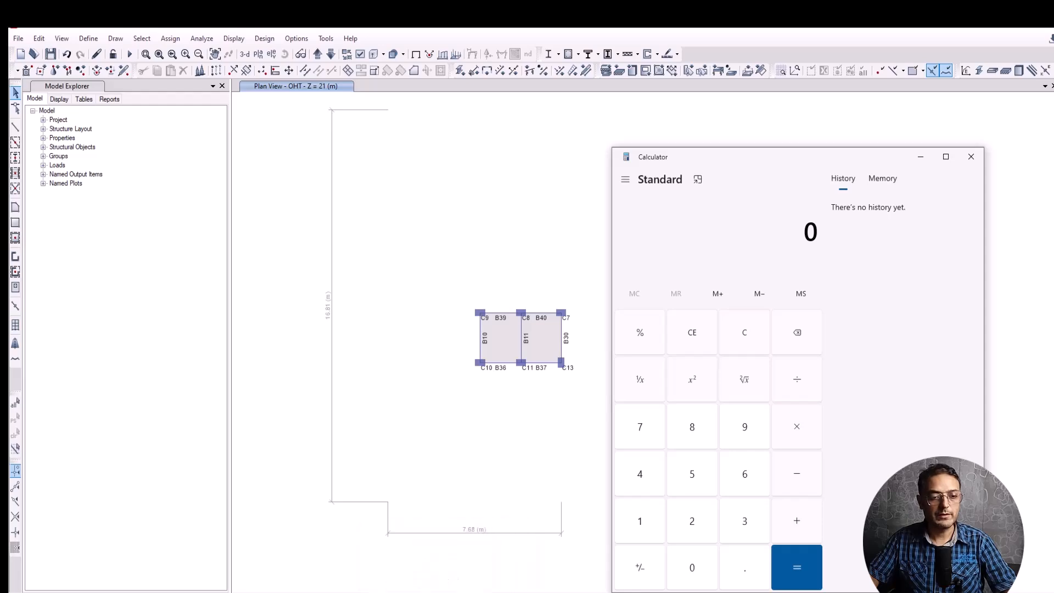
click(453, 591)
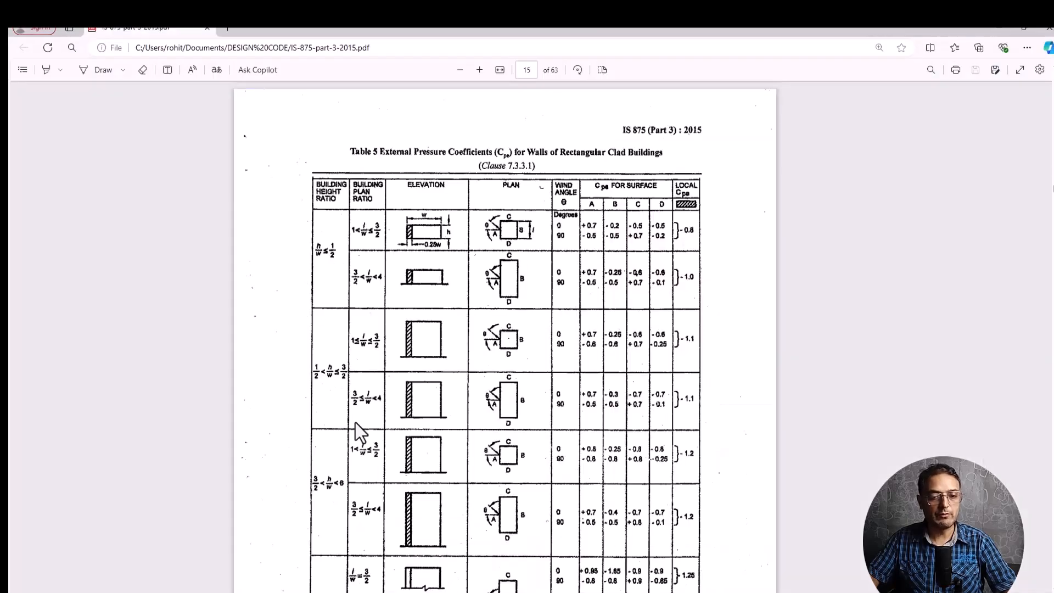
click(990, 32)
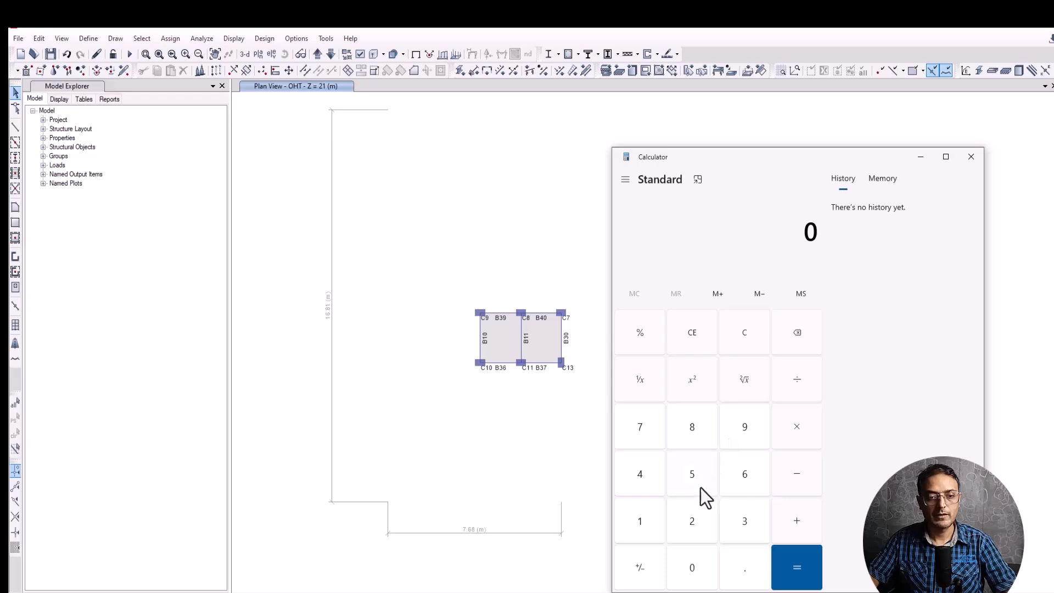
click(693, 522)
click(643, 526)
click(794, 385)
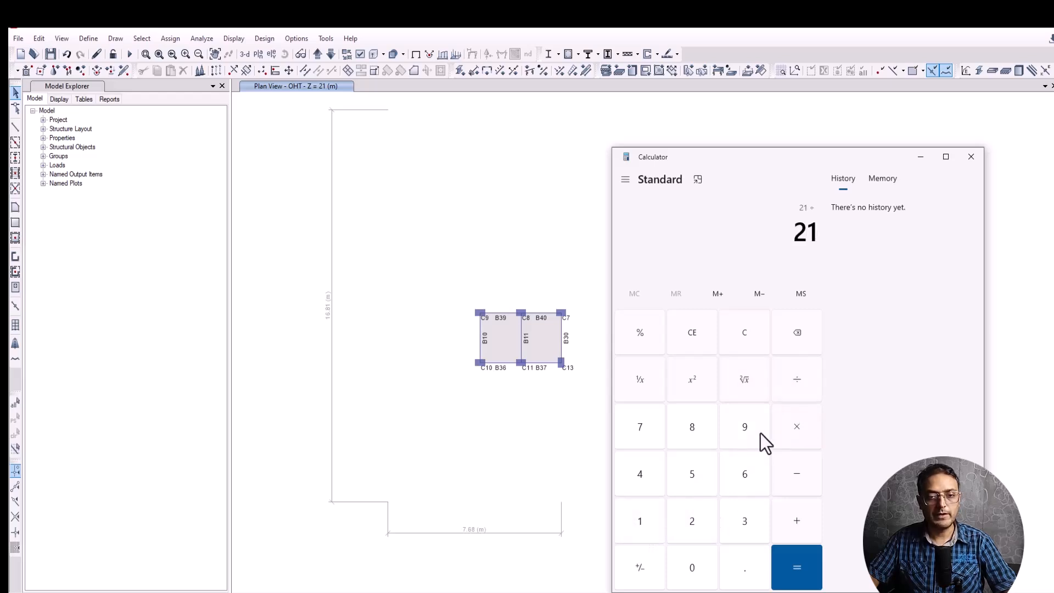
click(651, 438)
click(744, 571)
click(746, 478)
click(694, 434)
click(798, 568)
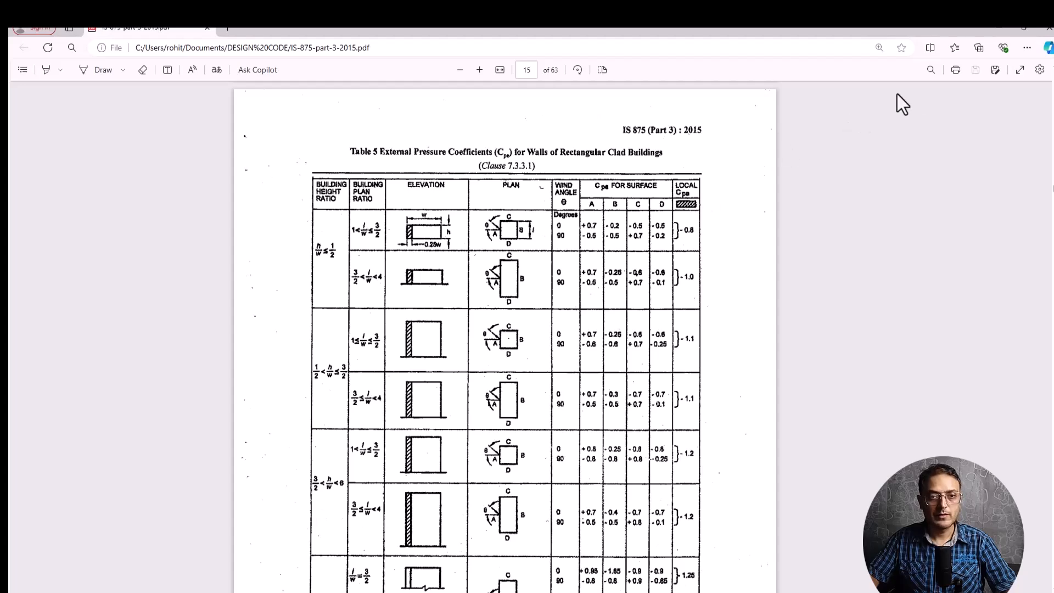
Step: Compare the calculated height-to-width ratio with the h/w ranges in Table 5 of the IS 875 PDF, and return to Calculator
click(479, 69)
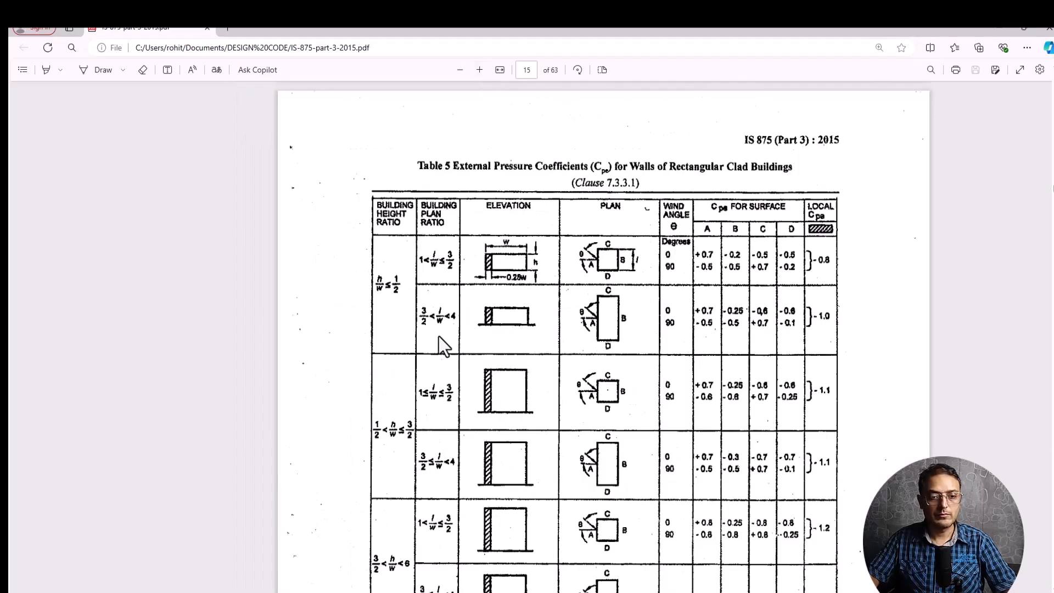
scroll(447, 380, down, 3)
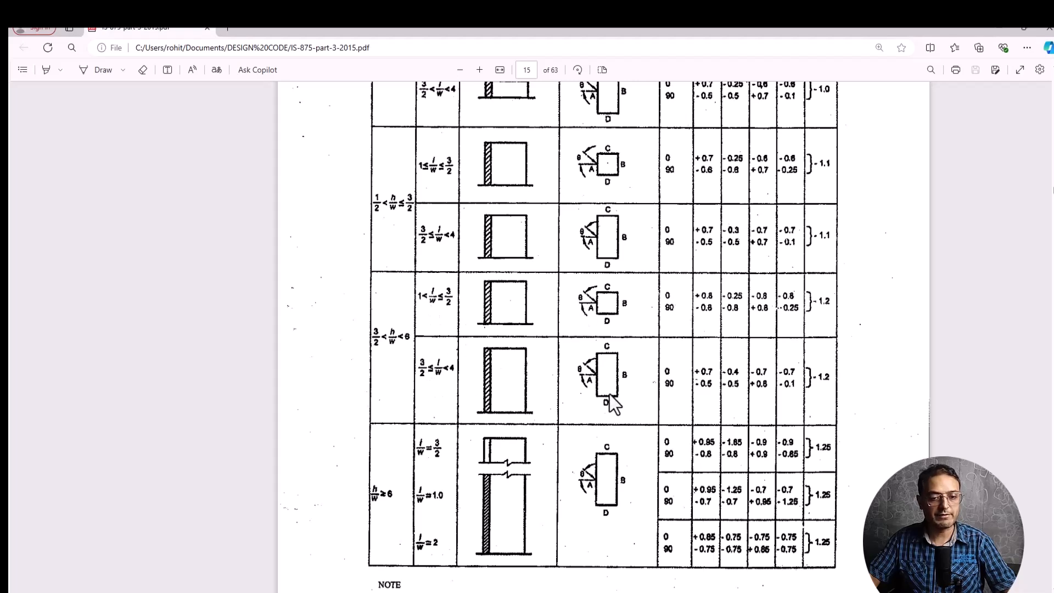
key(alt+Tab)
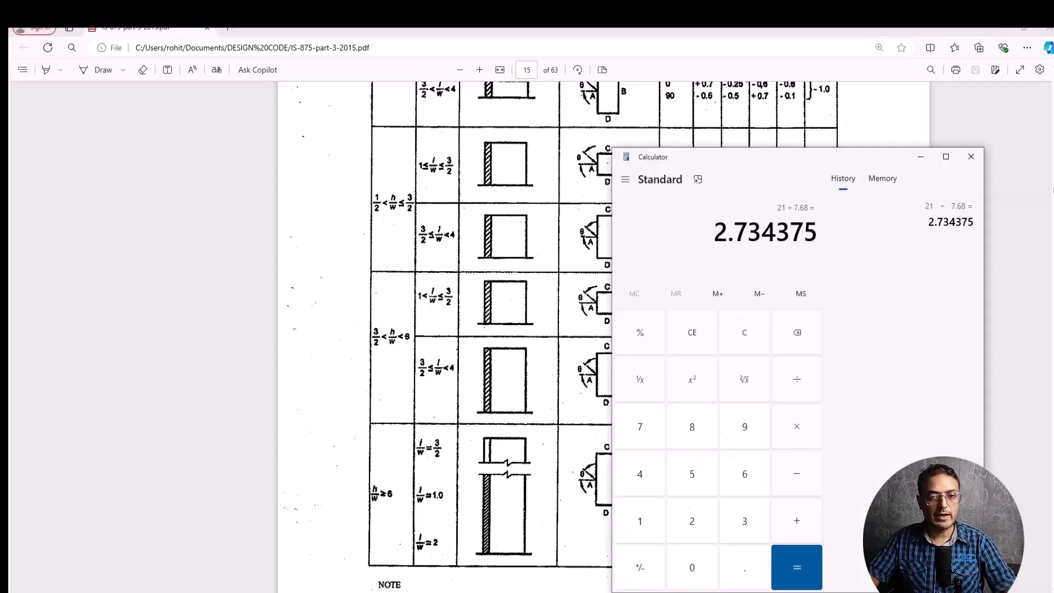
click(994, 33)
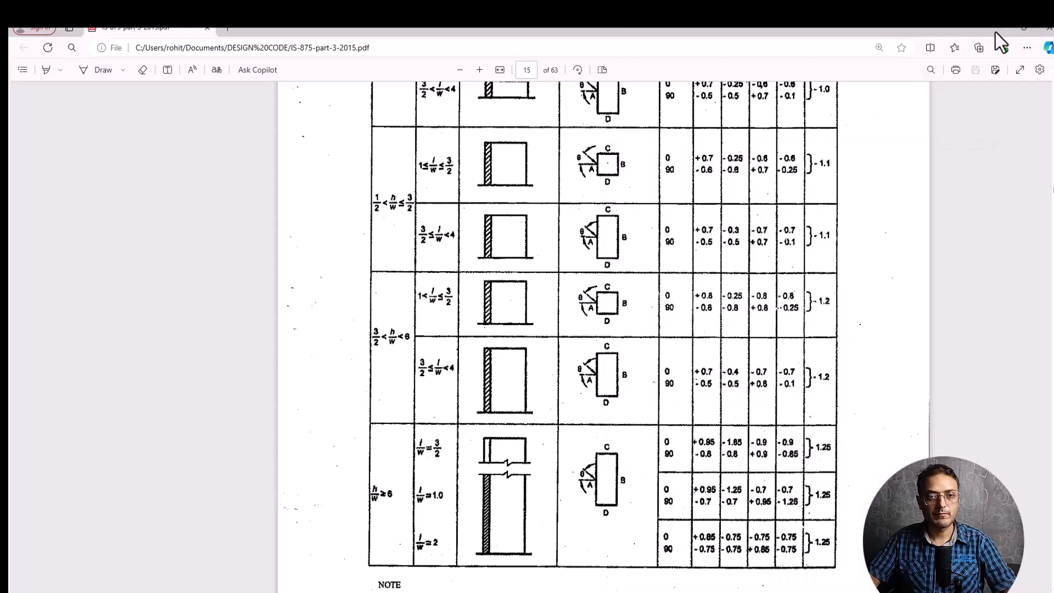
click(1023, 28)
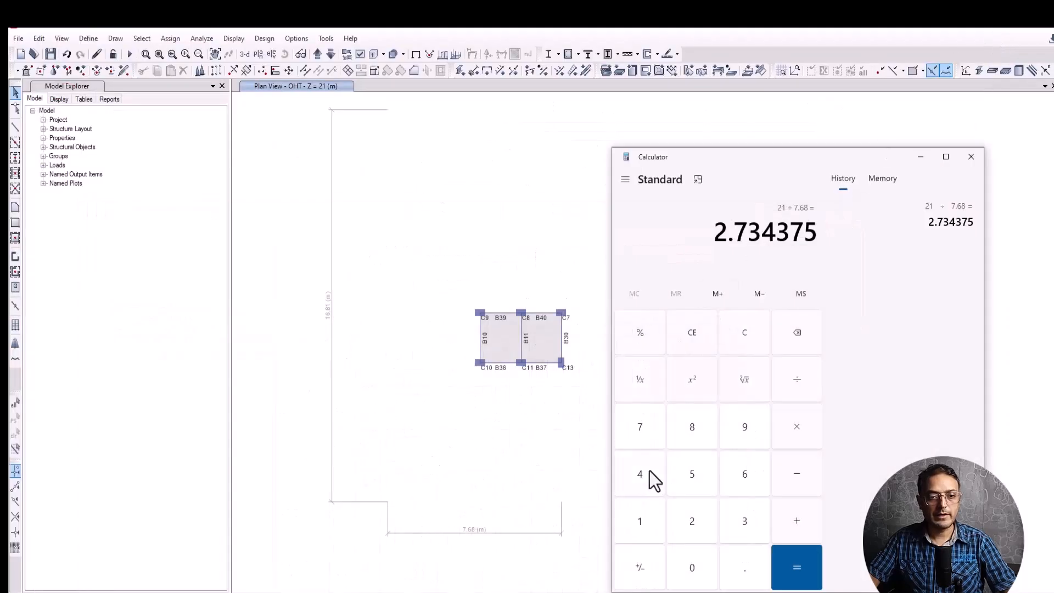
Step: Calculate the building's plan ratio l/w as 16.81 ÷ 7.68 in Calculator
click(641, 534)
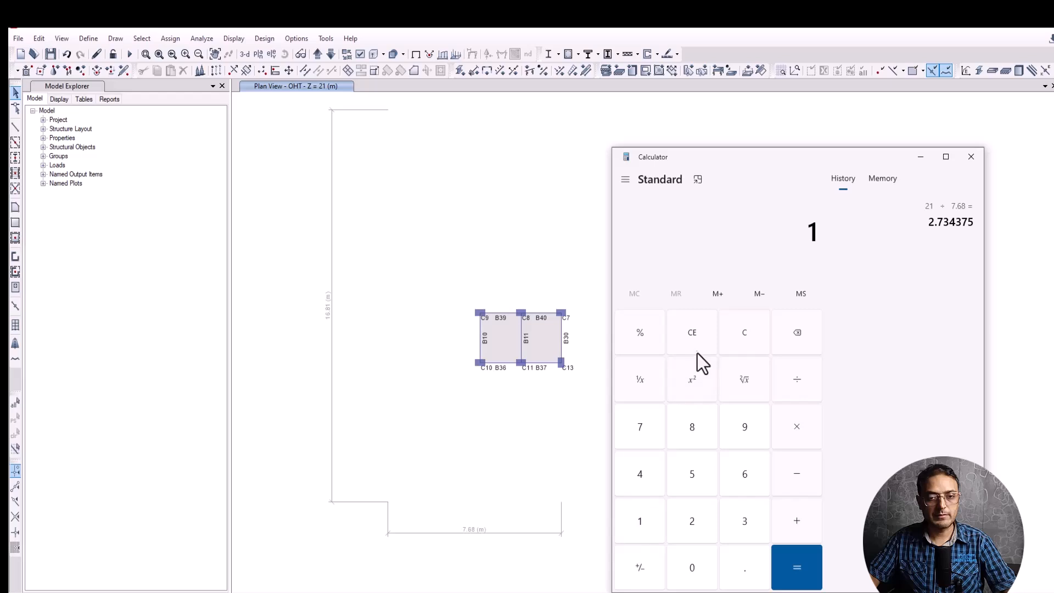
click(740, 340)
click(645, 527)
click(745, 483)
click(742, 571)
click(690, 427)
click(640, 522)
click(795, 381)
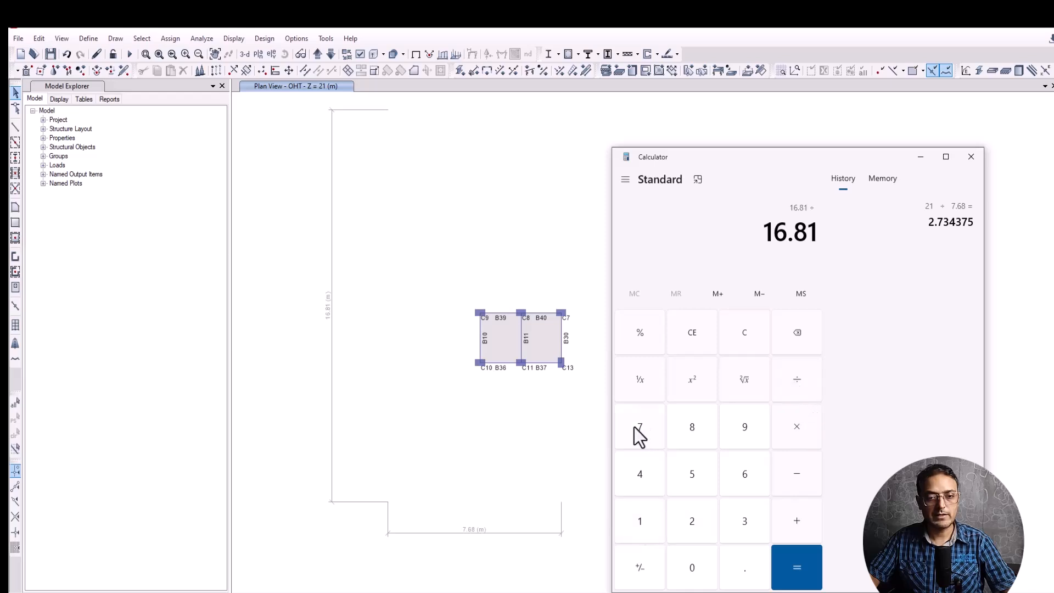
click(640, 430)
click(738, 571)
click(744, 480)
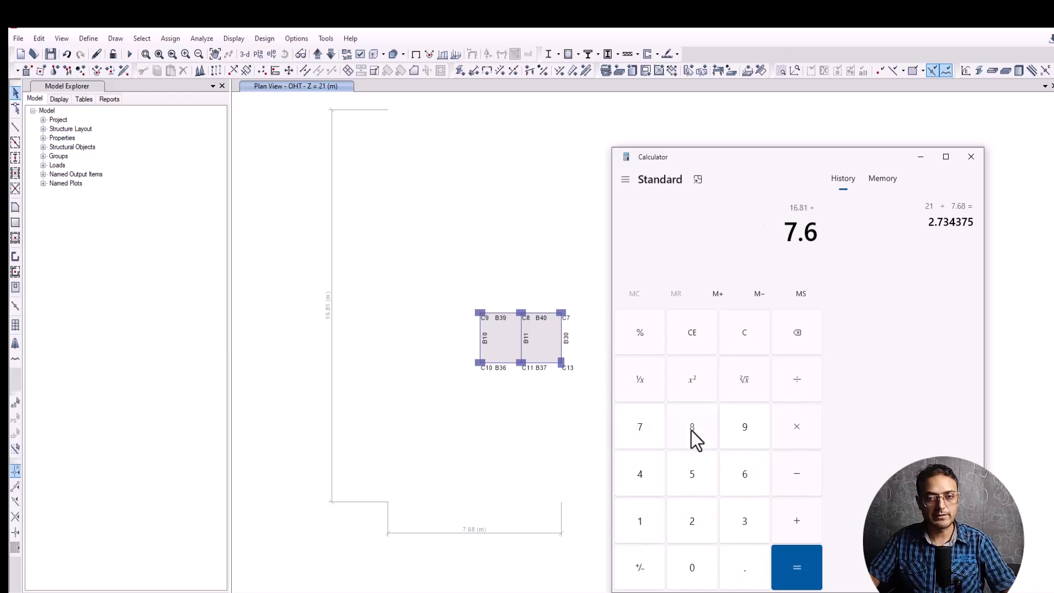
click(691, 430)
click(801, 571)
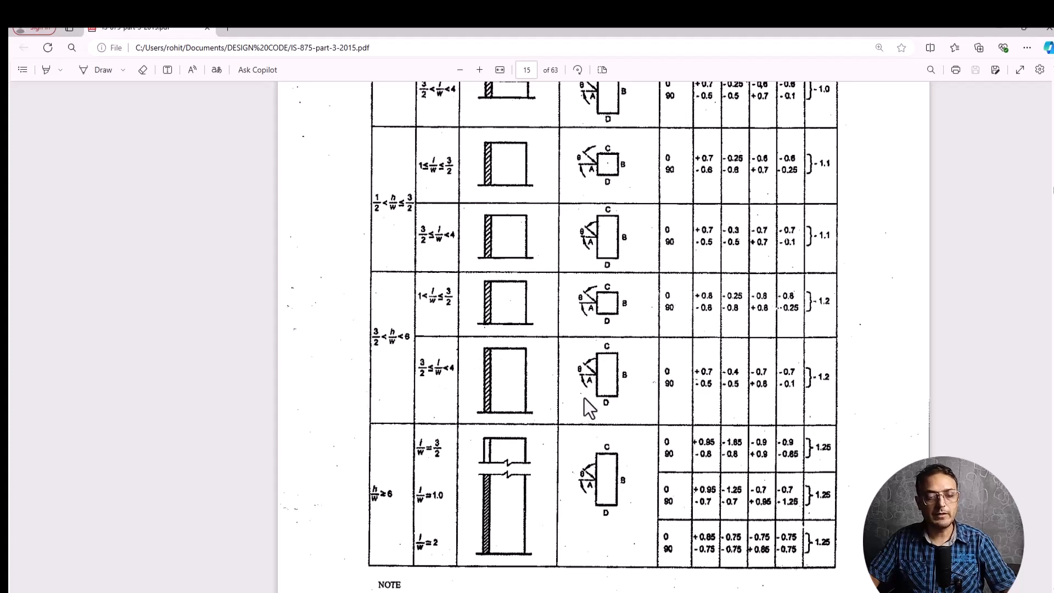
Step: Read the Cpe surface coefficients in Table 5 for the building's height and plan ratios at both wind angles, and return to ETABS
scroll(673, 381, up, 3)
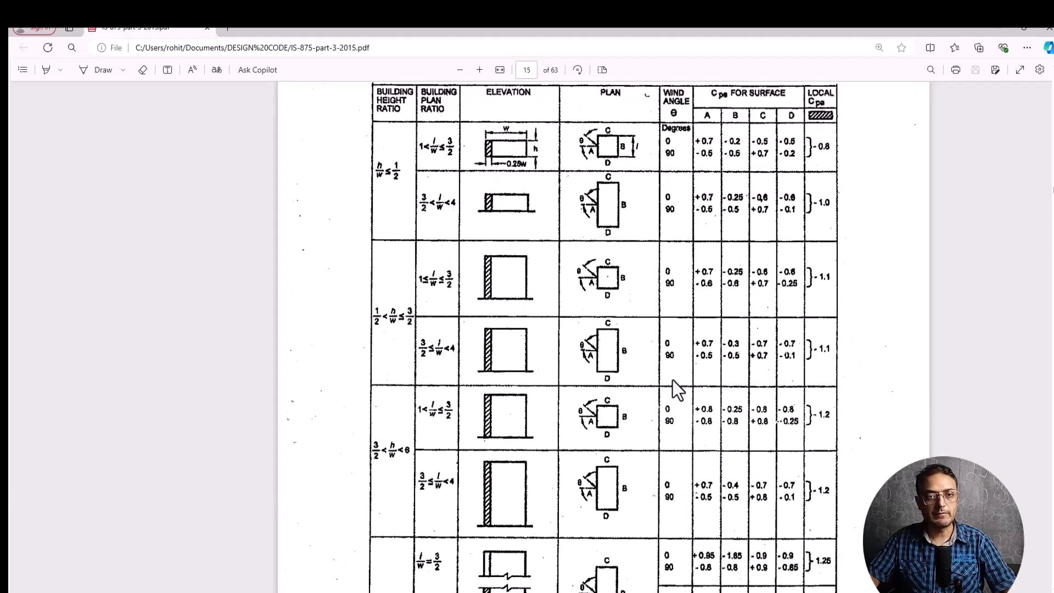
scroll(672, 380, down, 3)
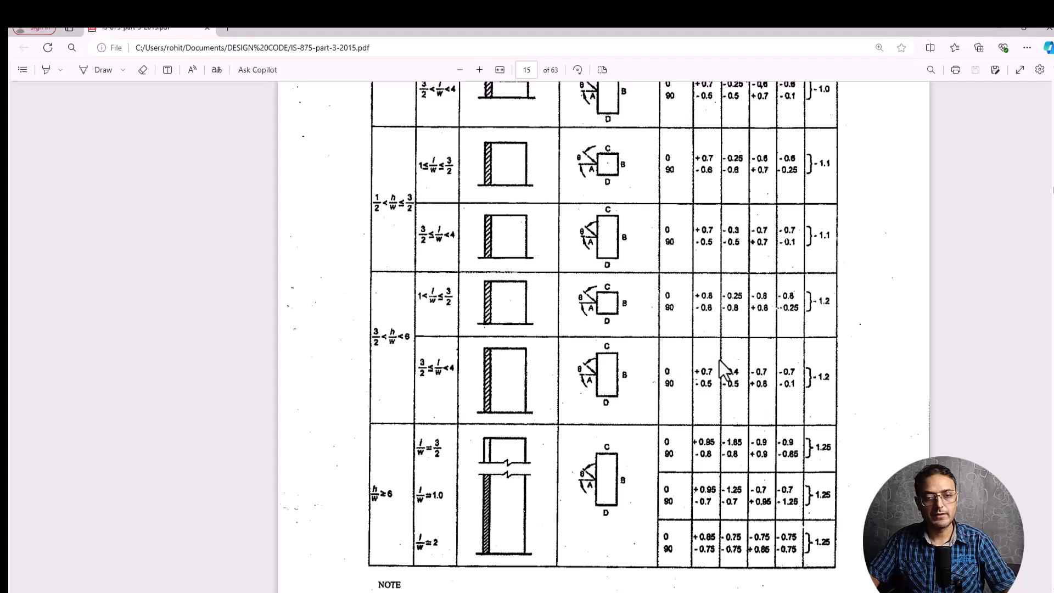
scroll(673, 420, up, 1)
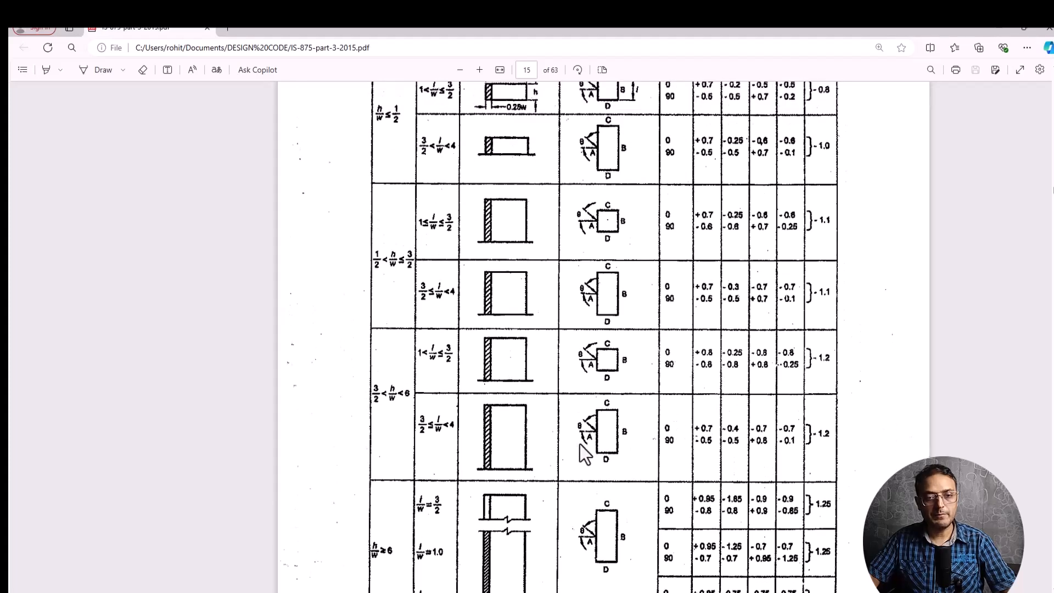
scroll(580, 443, up, 1)
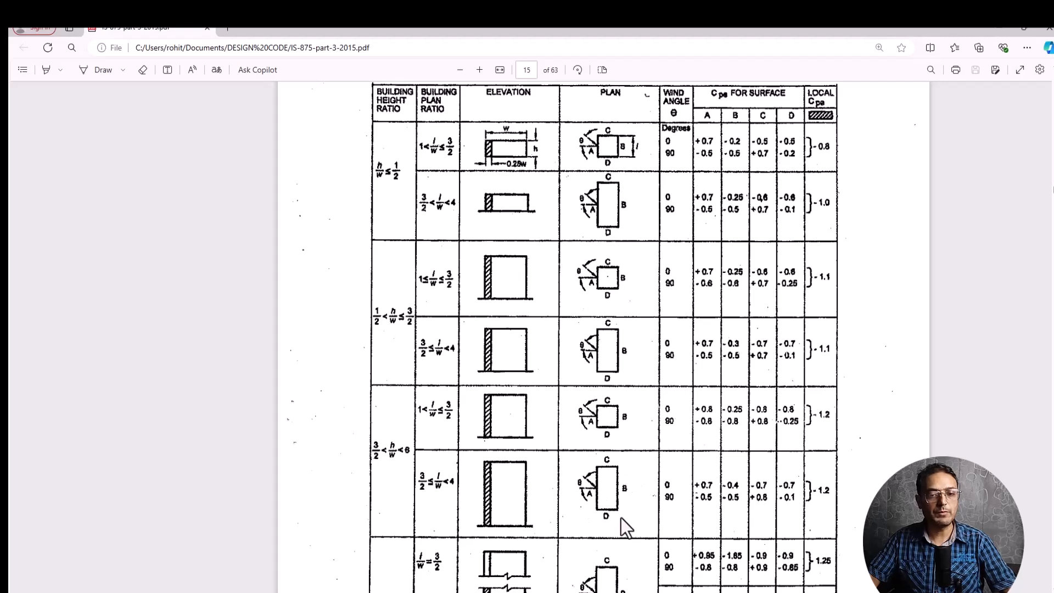
scroll(644, 495, up, 2)
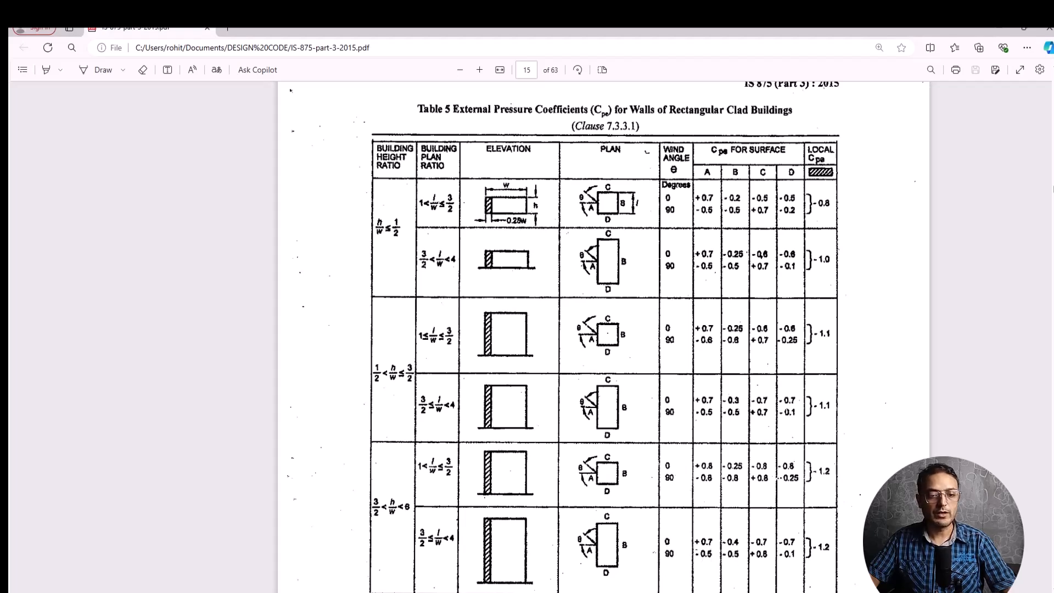
key(alt+Tab)
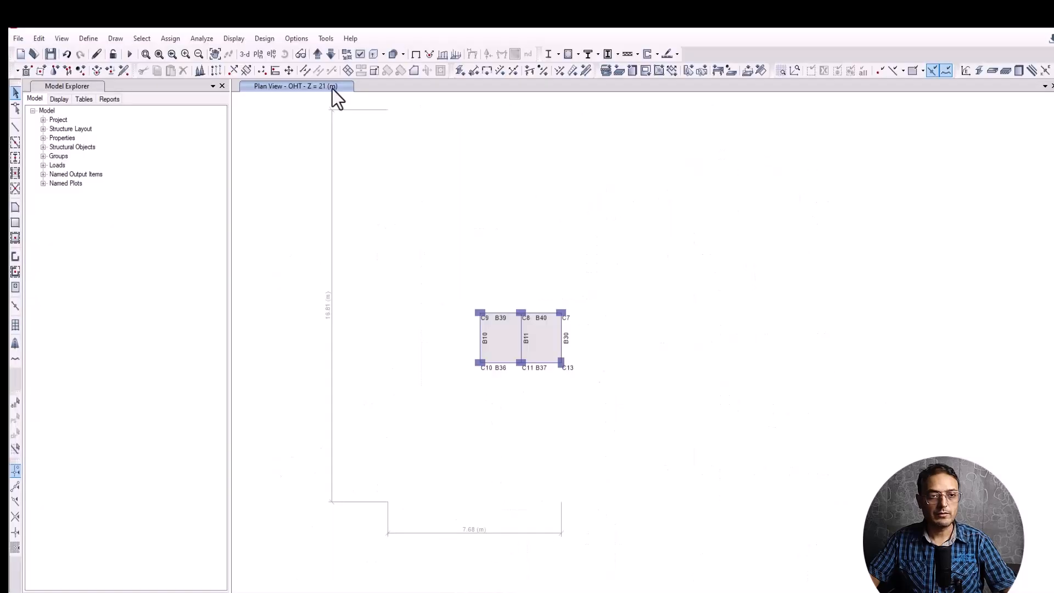
Step: Set the WX load pattern's windward coefficient Cp to 0.7 and its leeward coefficient Cp to 0.4
click(89, 40)
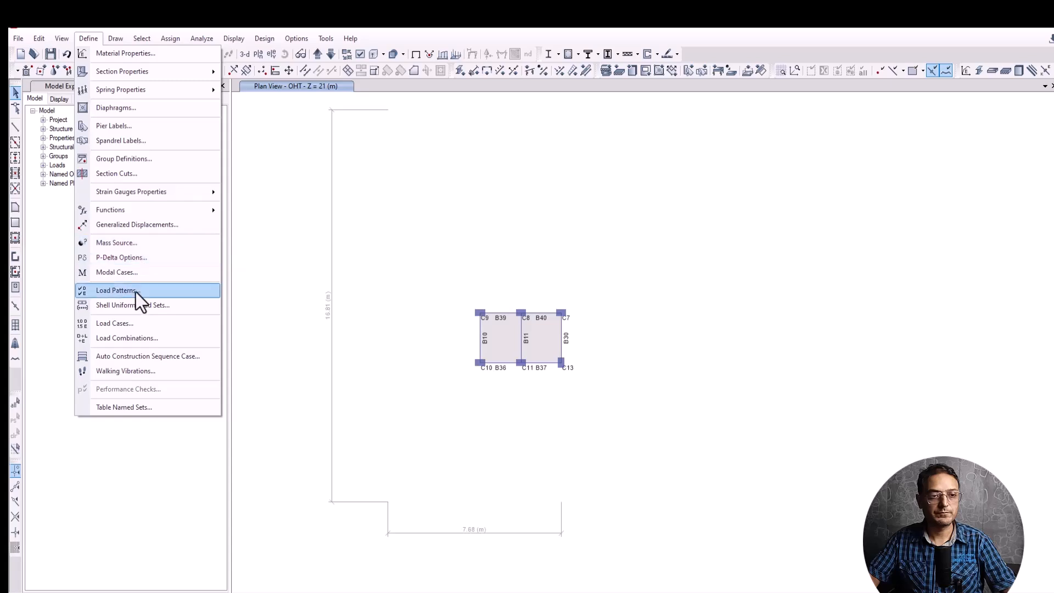
click(134, 290)
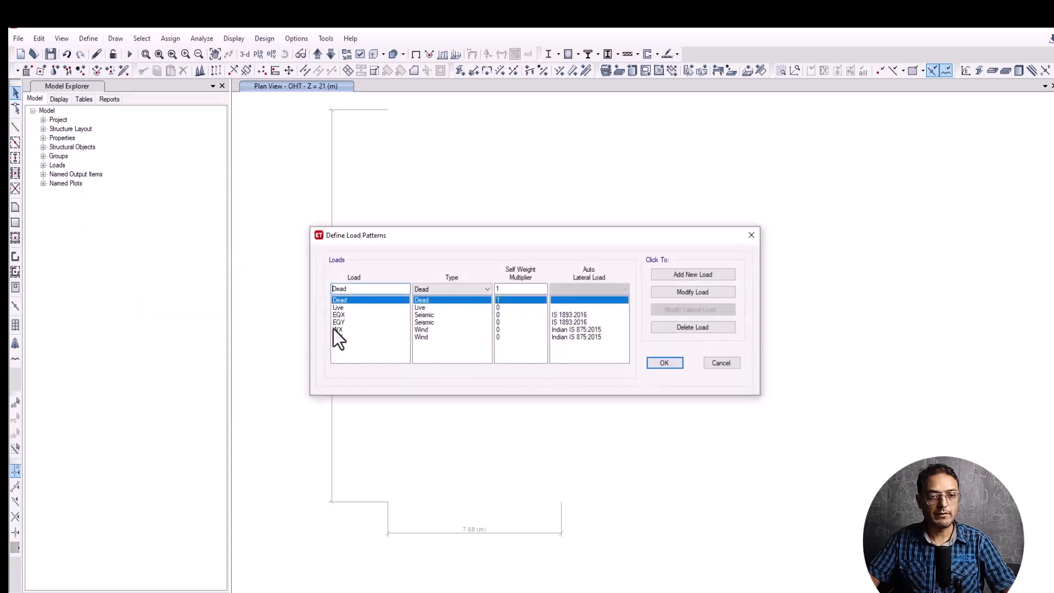
click(335, 329)
click(698, 309)
double_click(472, 319)
text(.7)
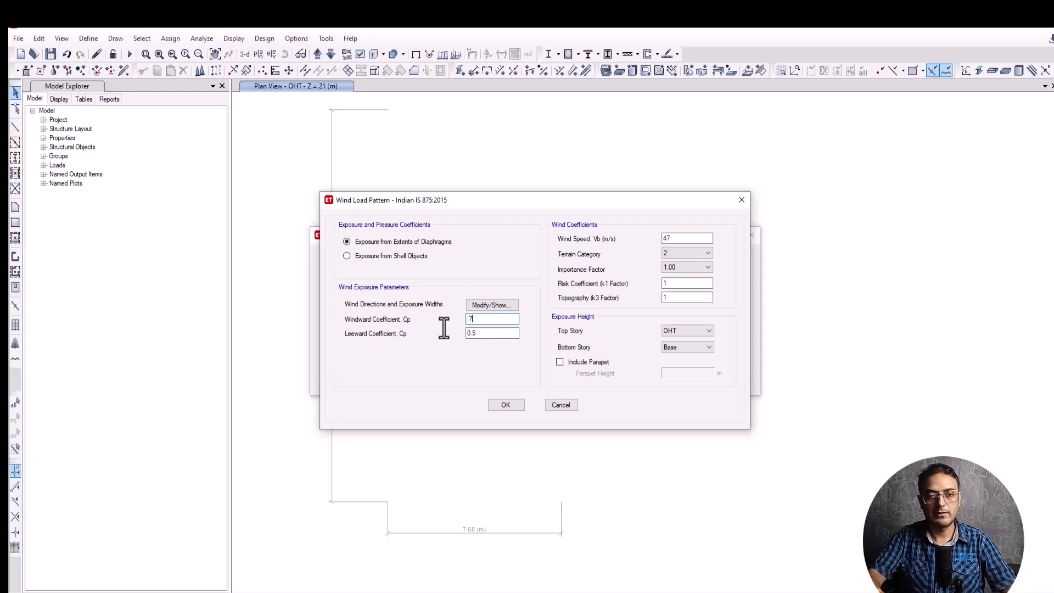
click(486, 334)
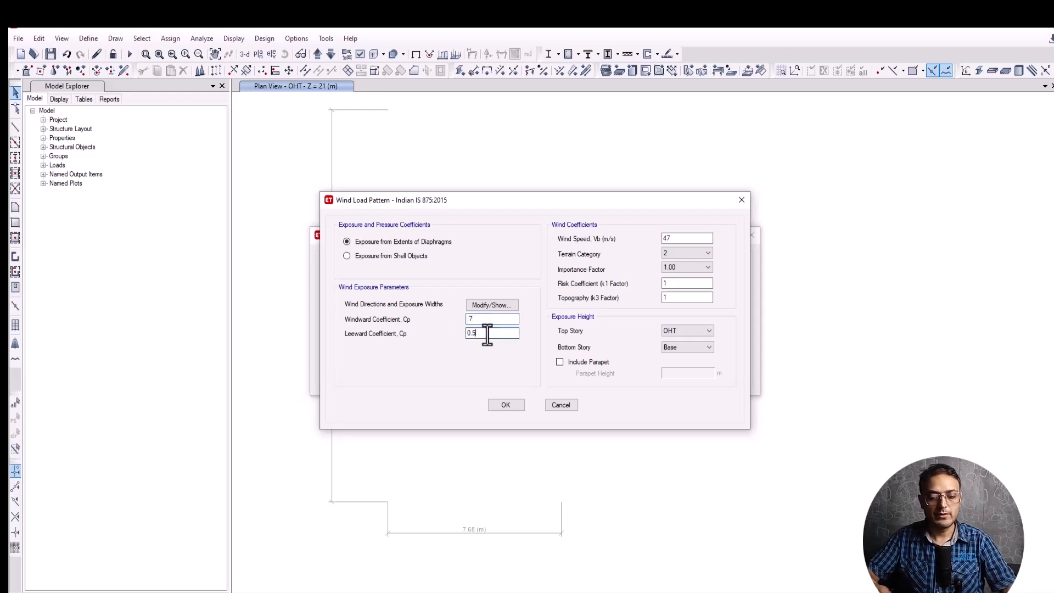
key(BackSpace)
text(4)
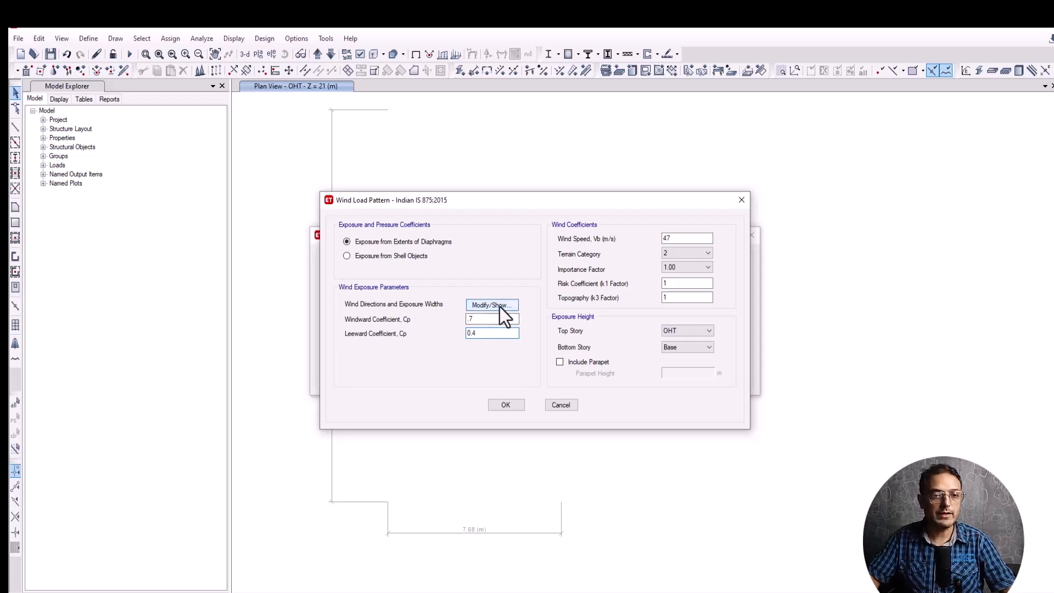
Step: Limit the WX wind exposure data to a single direction angle of 0 degrees
click(499, 306)
drag(506, 169, 469, 170)
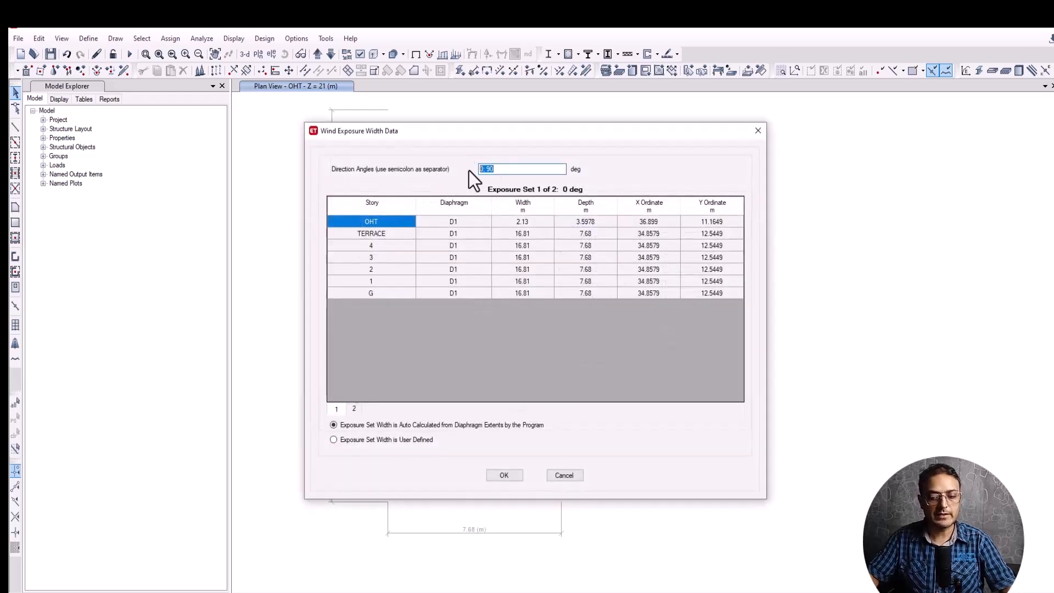
text(0)
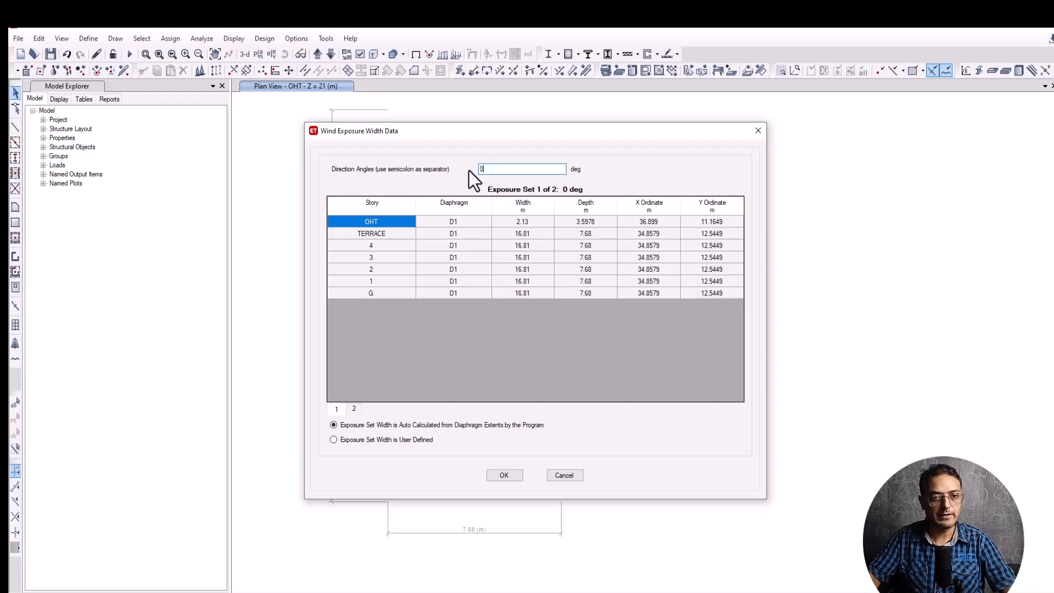
click(503, 475)
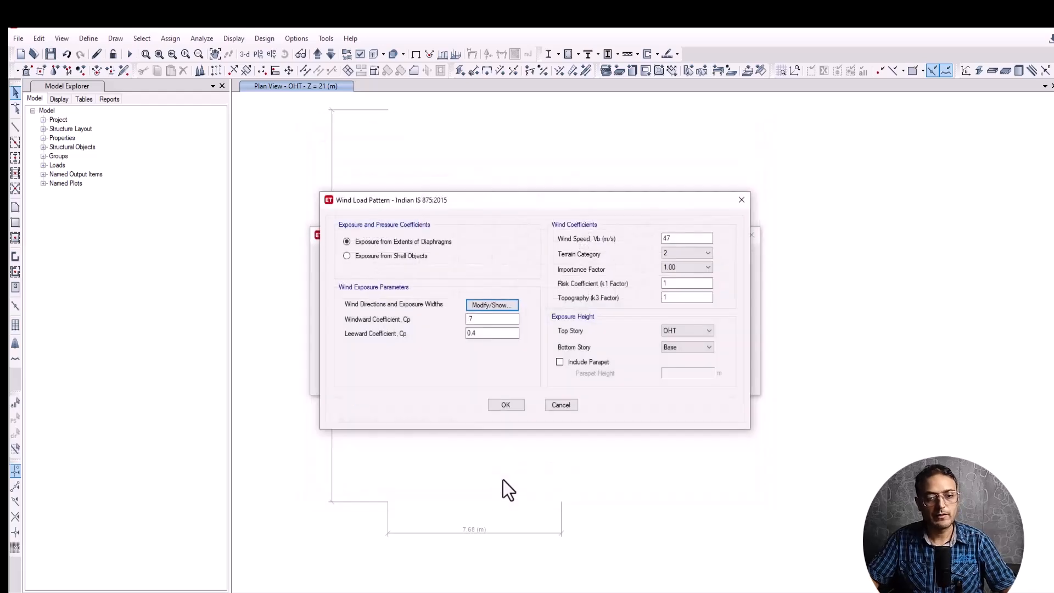
Step: Accept the WX wind settings and set the WY load pattern's wind speed Vb to 17 m/s
click(508, 404)
click(336, 337)
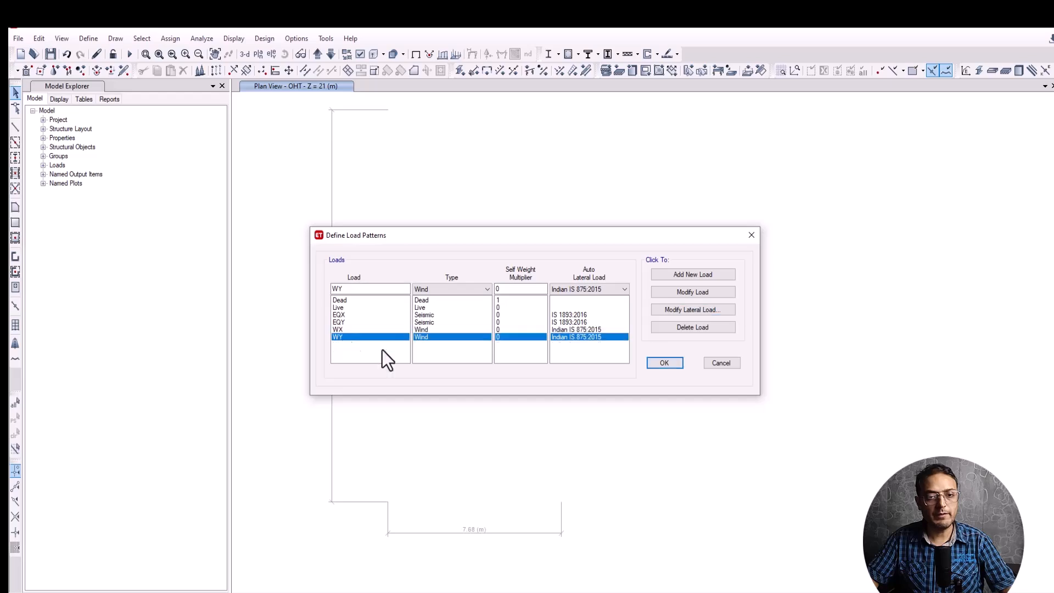
click(692, 312)
double_click(668, 238)
text(17)
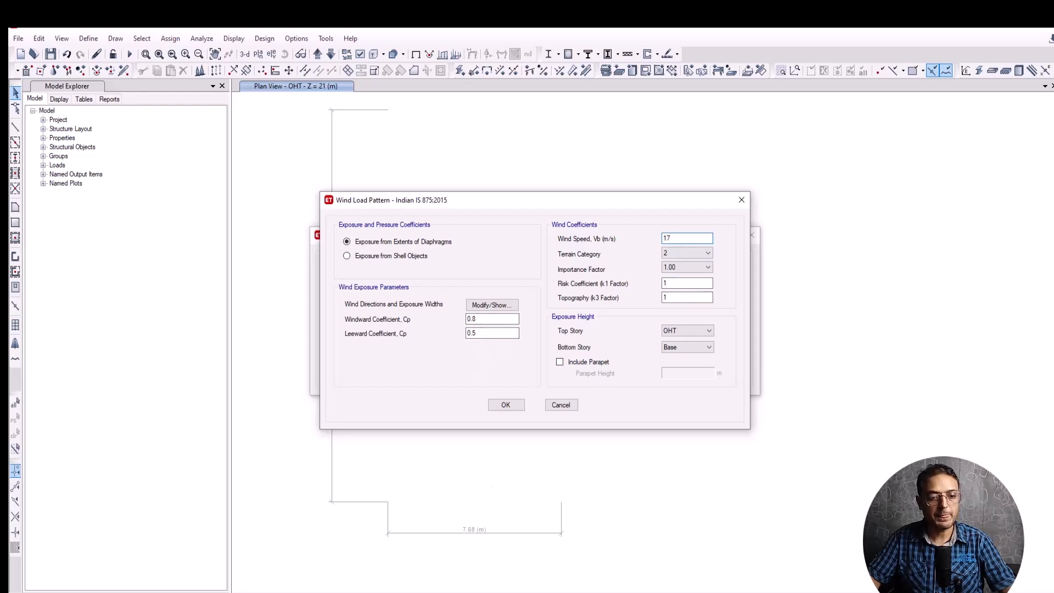
Step: Check the Cpe surface coefficients in Table 5 of the IS 875 PDF, return to ETABS and set WY's leeward coefficient Cp to 0.1
key(alt+Tab)
scroll(490, 430, down, 1)
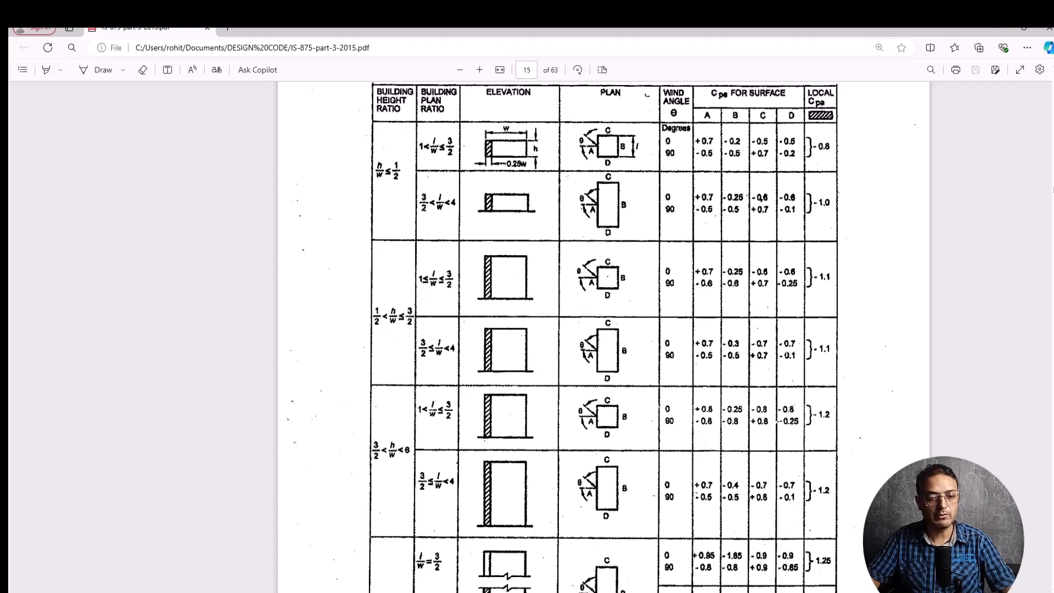
mouse_move(502, 592)
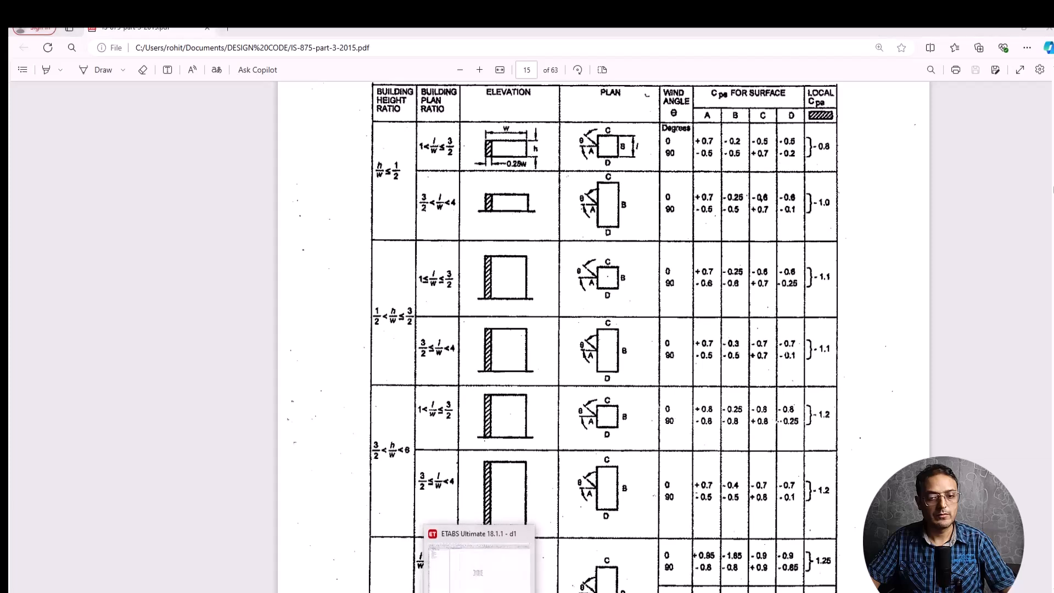
click(481, 591)
click(491, 334)
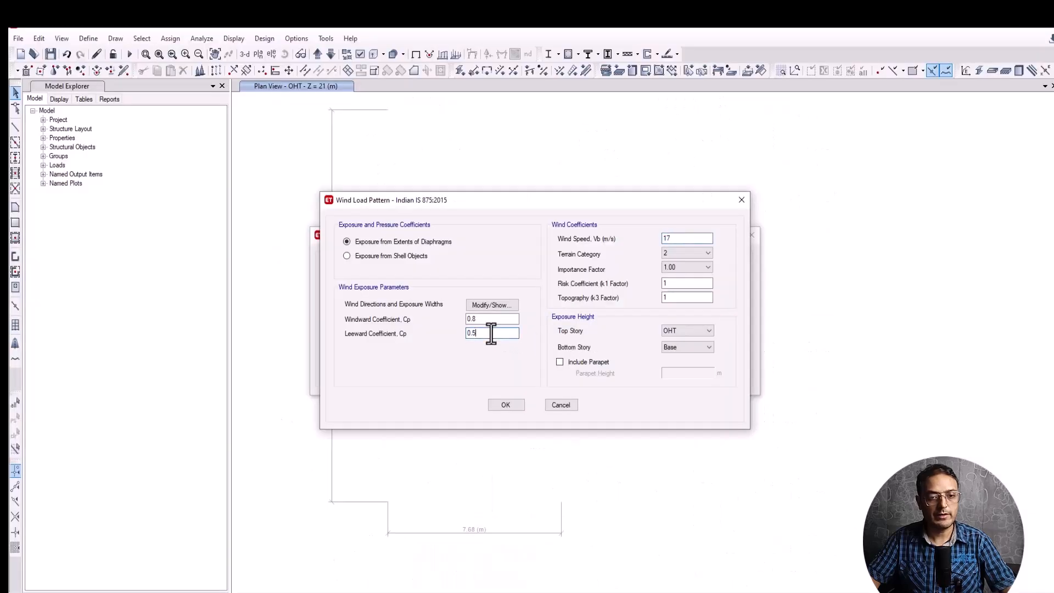
key(BackSpace)
text(1)
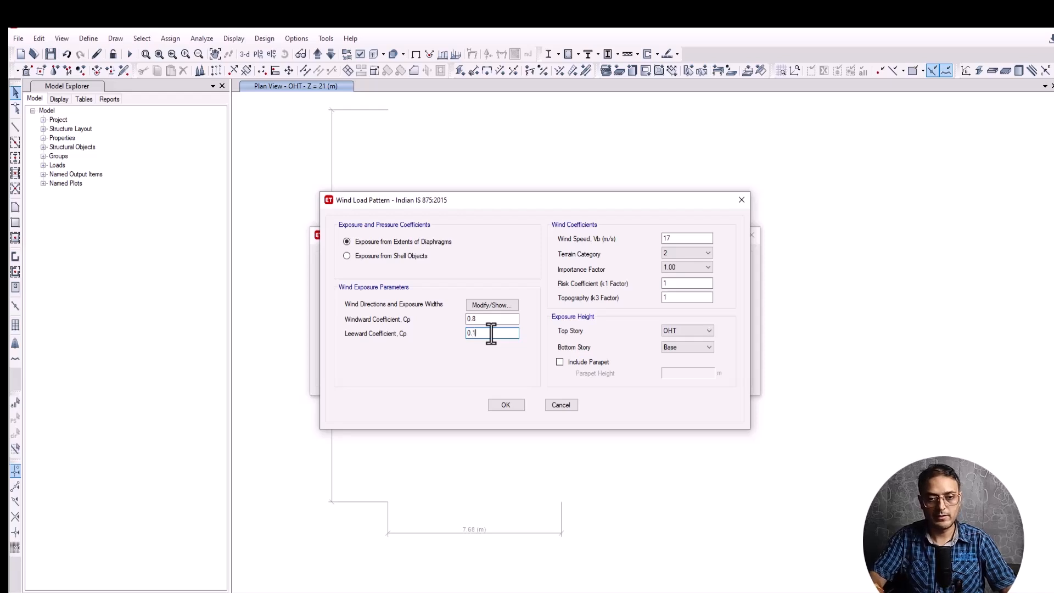
Step: Accept the WY wind settings and the load pattern definitions, and display the whole building in 3D
click(505, 406)
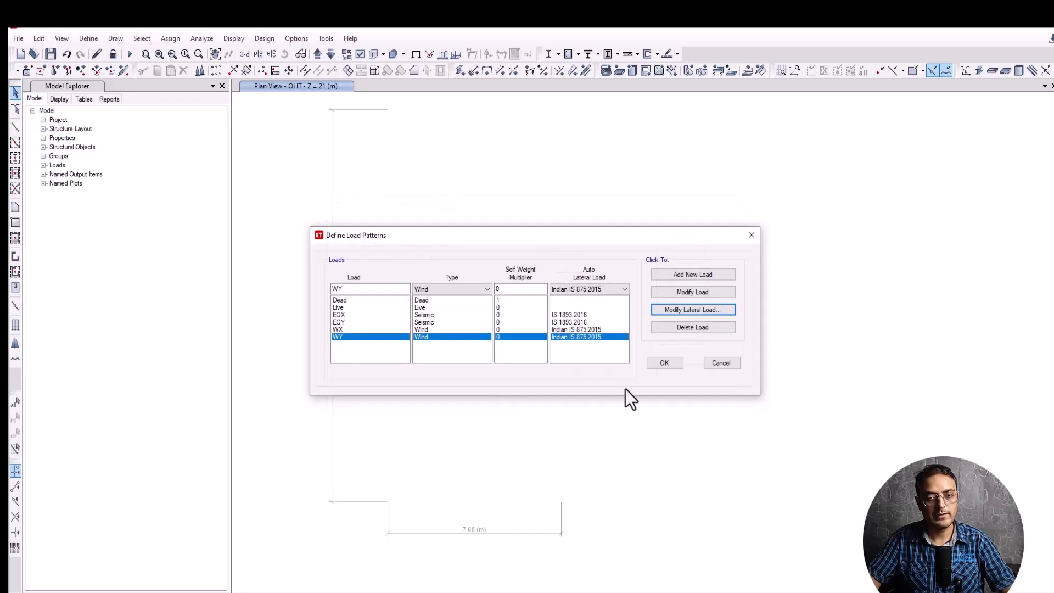
click(665, 367)
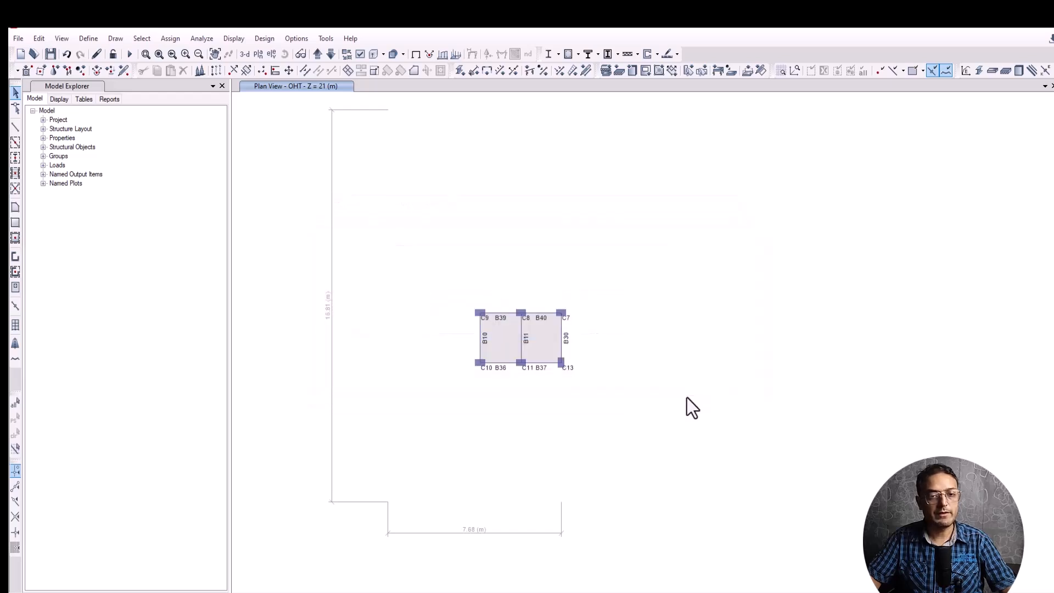
click(244, 57)
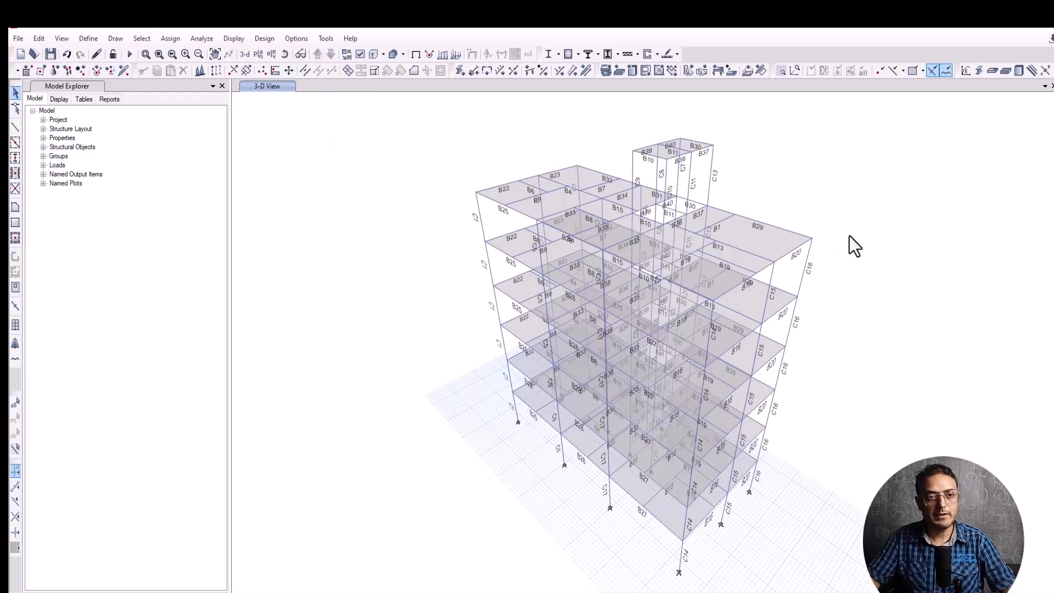